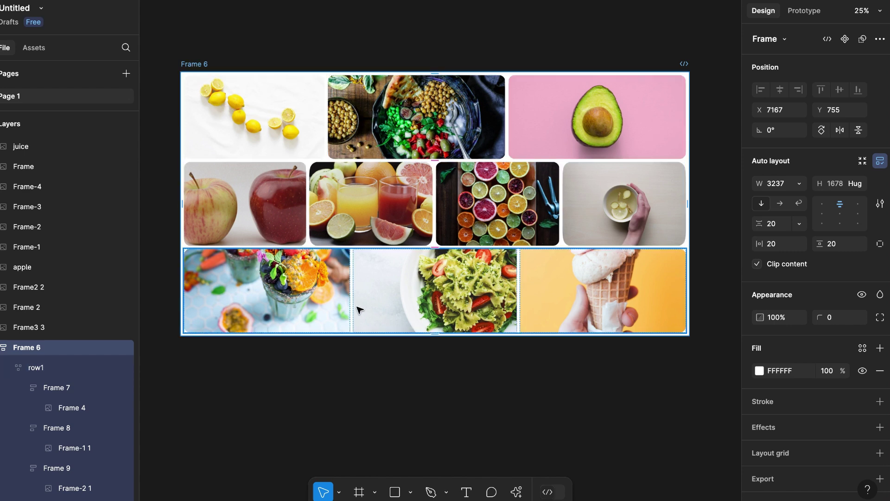
Inspect the auto layout settings of each of the three image rows in the gallery frame
{"action": "left_click", "coordinate": [361, 124]}
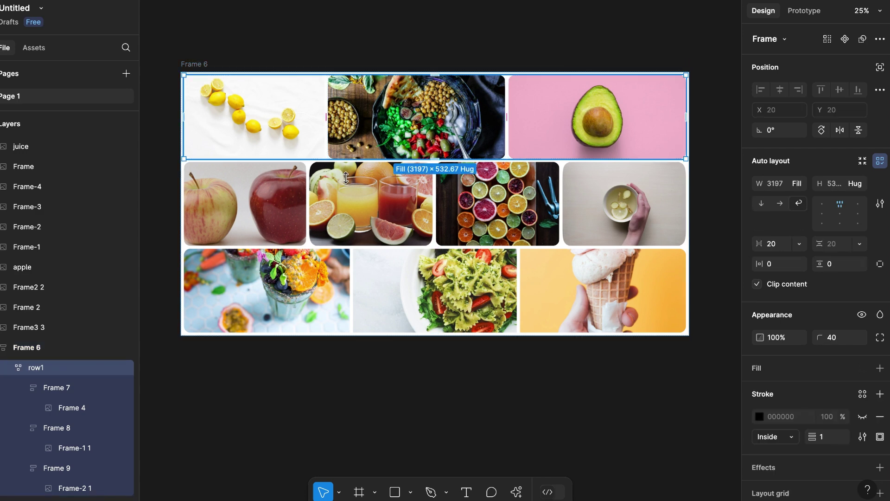
{"action": "left_click", "coordinate": [341, 210]}
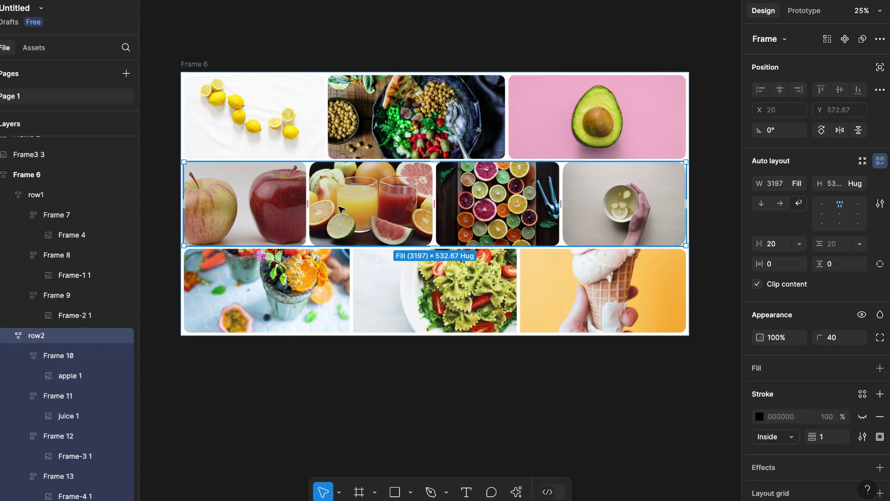
{"action": "left_click", "coordinate": [348, 283]}
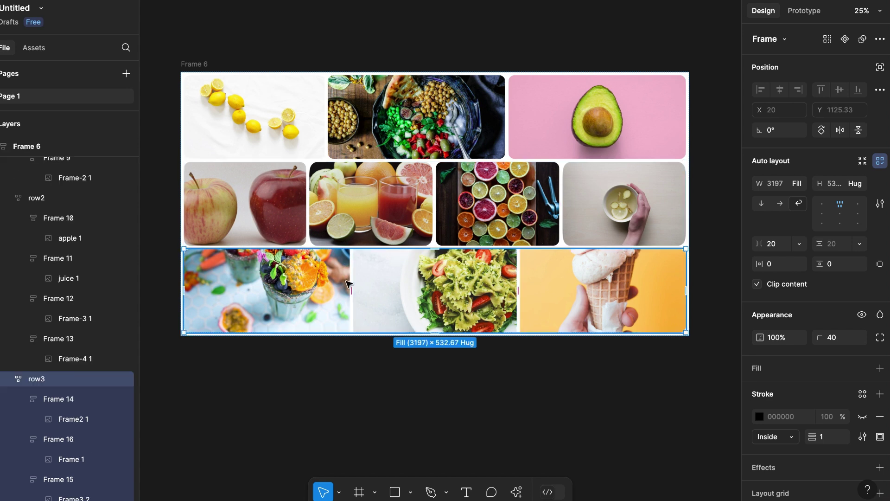
Resize the outer gallery frame Frame 6 to a width of about 3150 to test how its image rows adapt
{"action": "left_click", "coordinate": [194, 64]}
{"action": "left_click_drag", "start_coordinate": [691, 159], "coordinate": [648, 185]}
{"action": "scroll", "coordinate": [537, 189], "scroll_direction": "down", "scroll_amount": 5}
{"action": "scroll", "coordinate": [538, 190], "scroll_direction": "down", "scroll_amount": 3}
{"action": "scroll", "coordinate": [540, 189], "scroll_direction": "down", "scroll_amount": 1}
{"action": "scroll", "coordinate": [654, 186], "scroll_direction": "up", "scroll_amount": 3}
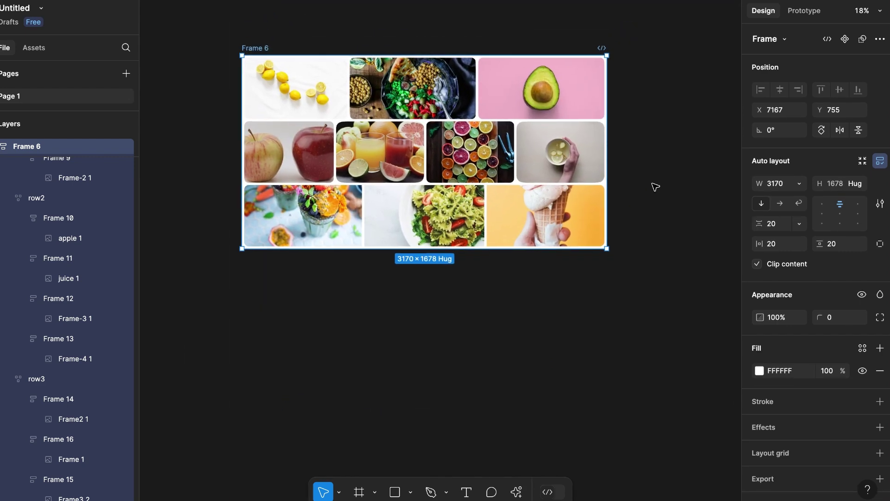
{"action": "scroll", "coordinate": [621, 177], "scroll_direction": "down", "scroll_amount": 3}
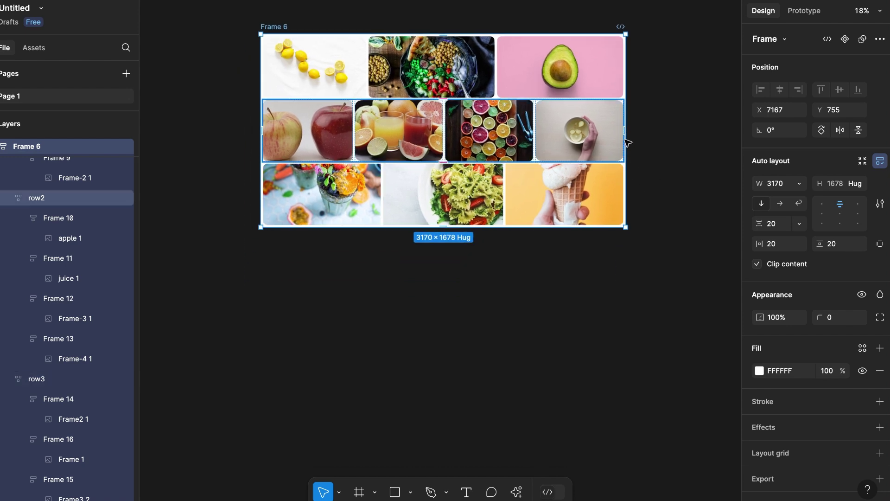
{"action": "left_click_drag", "start_coordinate": [625, 139], "coordinate": [635, 207]}
{"action": "scroll", "coordinate": [408, 183], "scroll_direction": "down", "scroll_amount": 1}
{"action": "scroll", "coordinate": [568, 195], "scroll_direction": "up", "scroll_amount": 2}
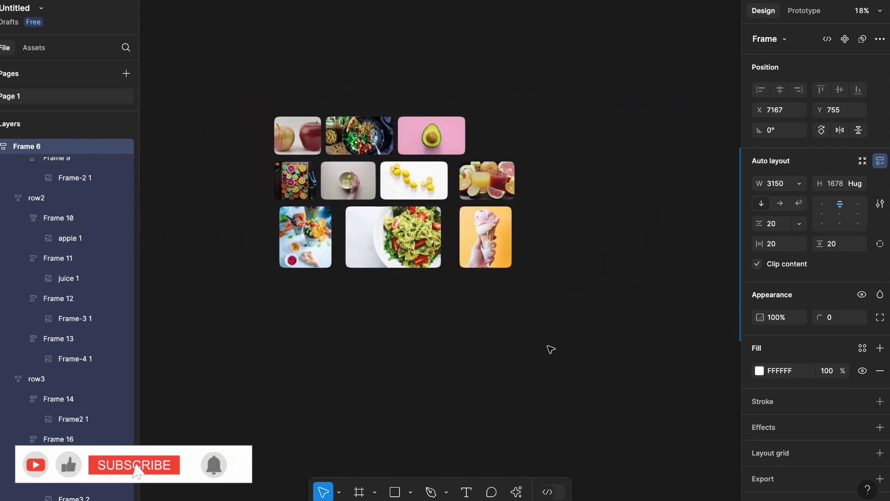
{"action": "scroll", "coordinate": [507, 295], "scroll_direction": "right", "scroll_amount": 2}
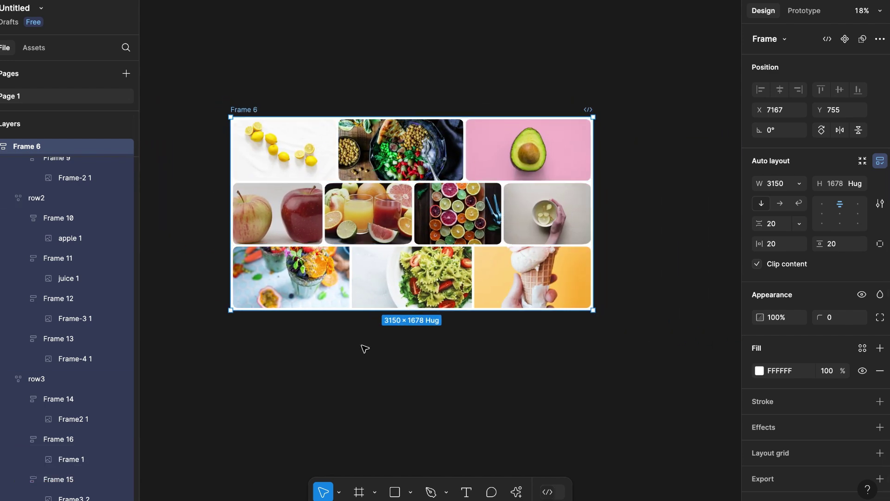
{"action": "scroll", "coordinate": [365, 348], "scroll_direction": "up", "scroll_amount": 4}
{"action": "scroll", "coordinate": [364, 349], "scroll_direction": "up", "scroll_amount": 2}
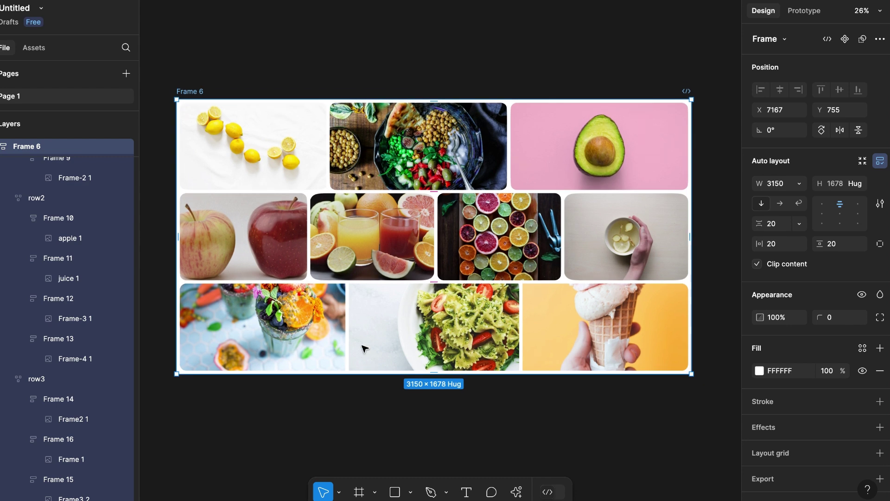
{"action": "scroll", "coordinate": [560, 393], "scroll_direction": "down", "scroll_amount": 1}
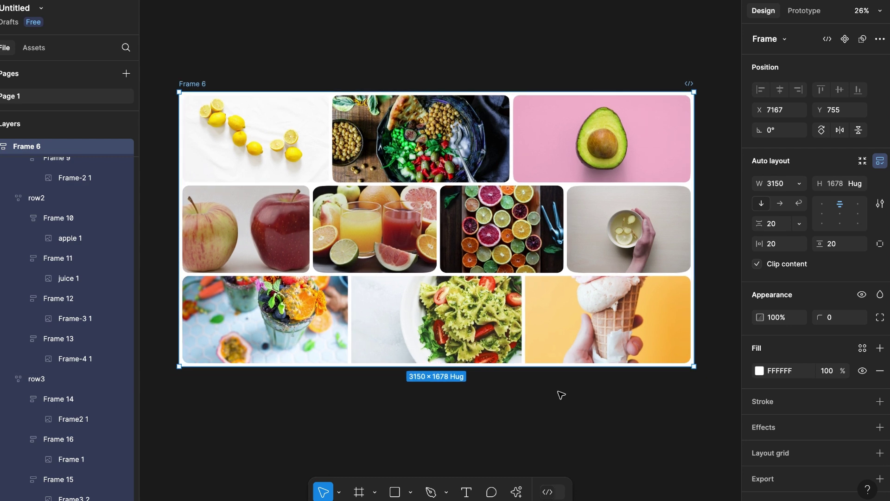
{"action": "scroll", "coordinate": [560, 394], "scroll_direction": "right", "scroll_amount": 2}
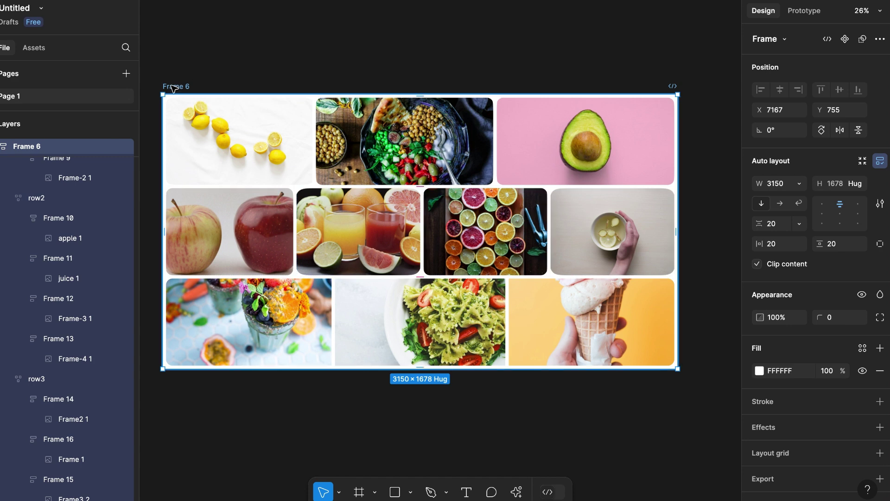
Draw a new frame of about 2444 × 1678 on the empty canvas beside the gallery
{"action": "scroll", "coordinate": [513, 256], "scroll_direction": "right", "scroll_amount": 10}
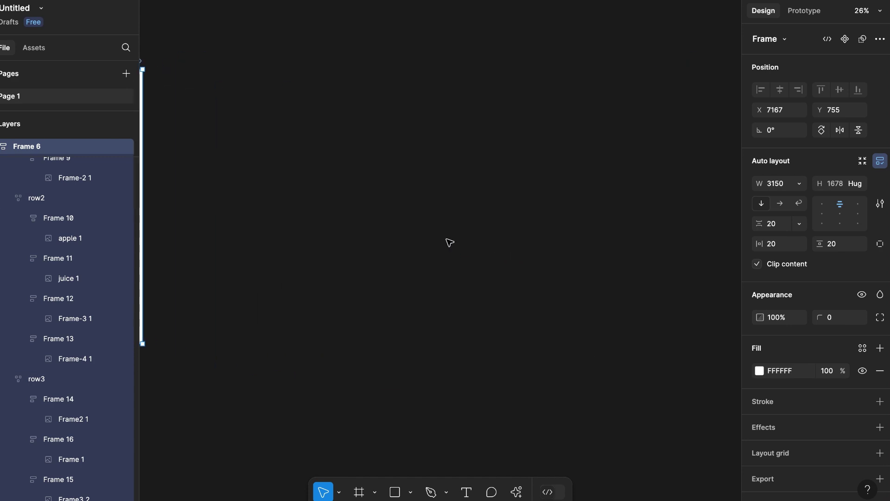
{"action": "key", "text": "f"}
{"action": "left_click_drag", "start_coordinate": [201, 69], "coordinate": [645, 343]}
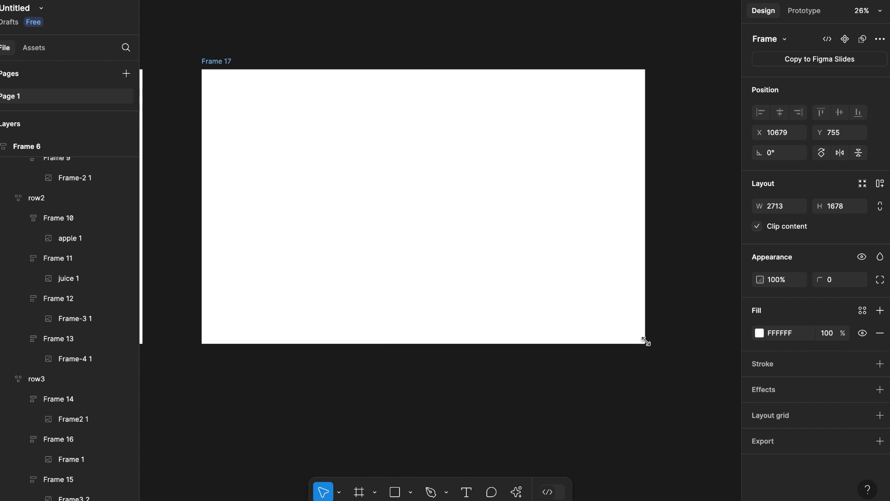
{"action": "key", "text": "ctrl+z"}
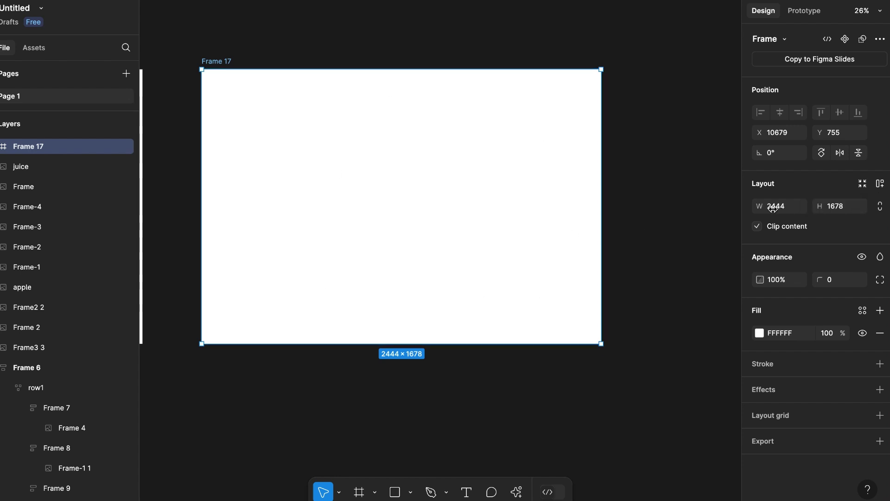
Add auto layout to the new frame with a gap of 20 and horizontal and vertical padding of 20
{"action": "left_click", "coordinate": [880, 183]}
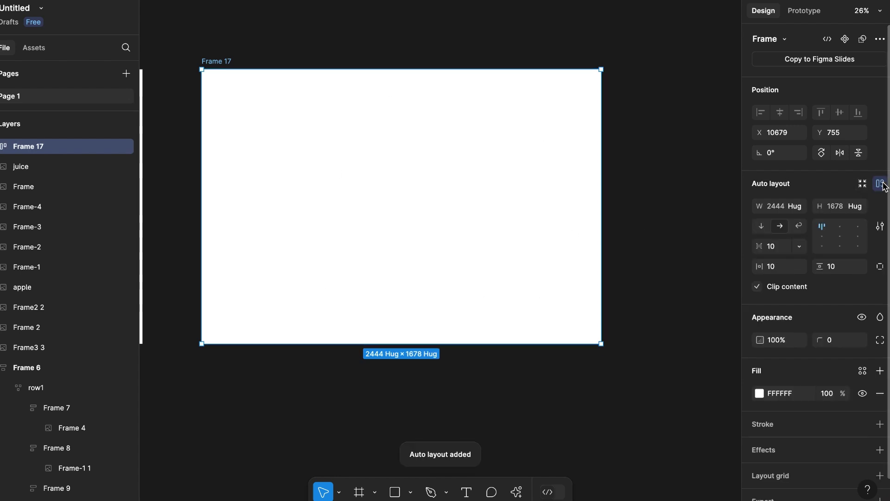
{"action": "left_click", "coordinate": [775, 249]}
{"action": "type", "text": "20"}
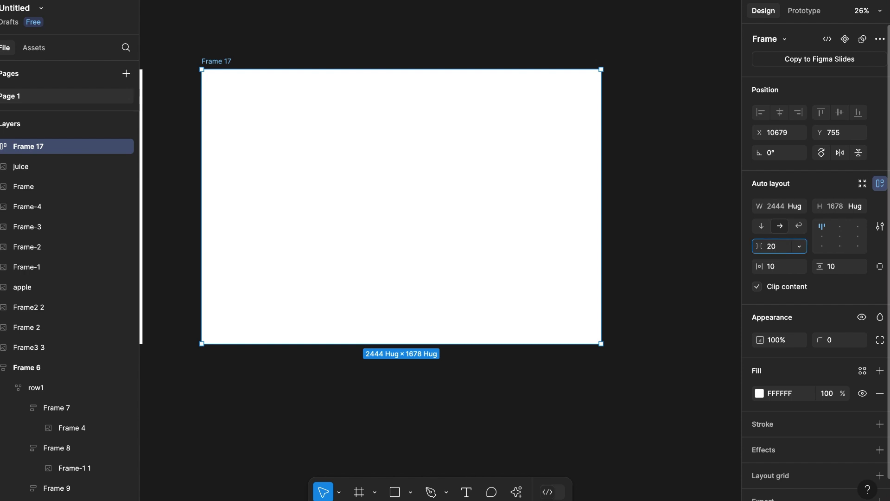
{"action": "left_click", "coordinate": [772, 269]}
{"action": "type", "text": "20"}
{"action": "left_click", "coordinate": [832, 267]}
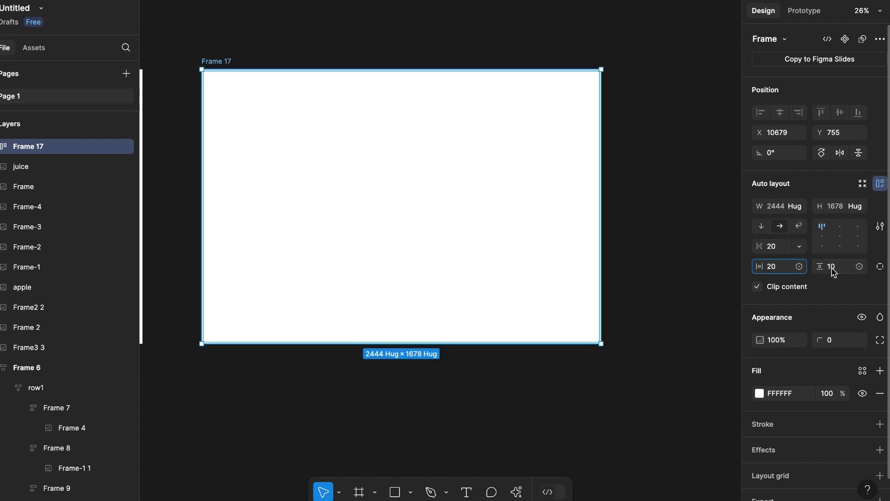
{"action": "key", "text": "Return"}
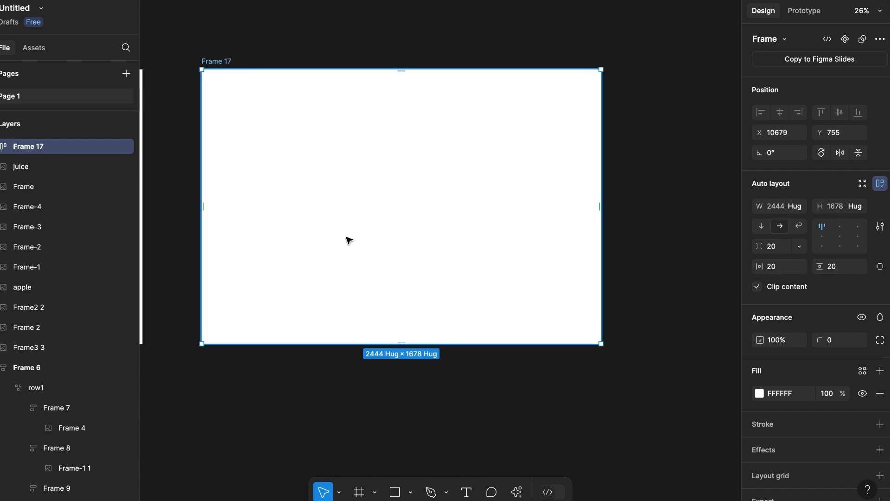
Switch the frame's width to fixed and its auto layout direction to vertical
{"action": "left_click", "coordinate": [795, 206]}
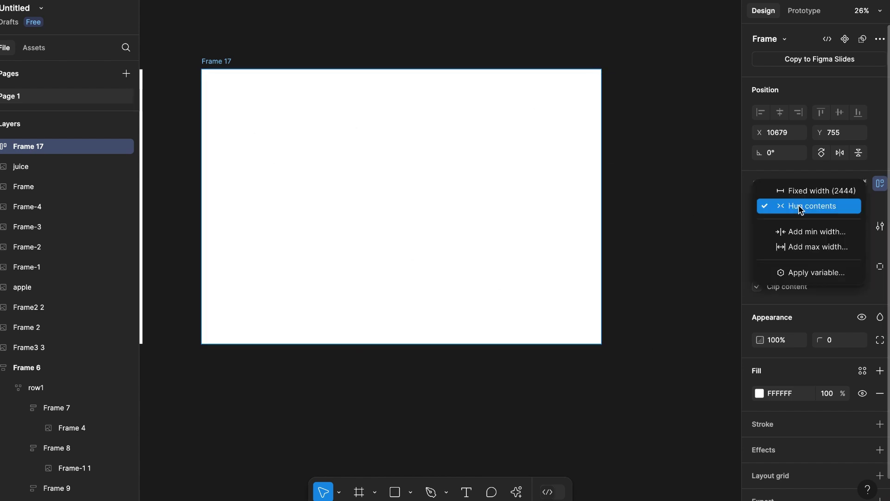
{"action": "left_click", "coordinate": [800, 194]}
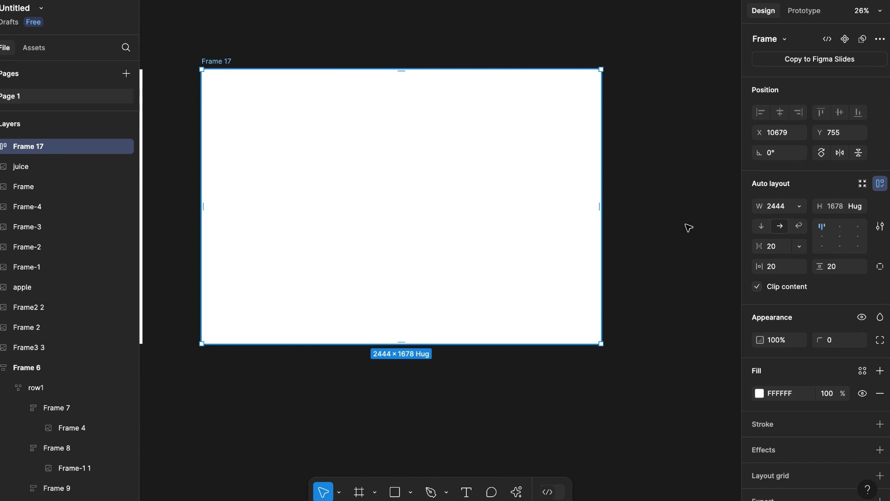
{"action": "left_click", "coordinate": [761, 227]}
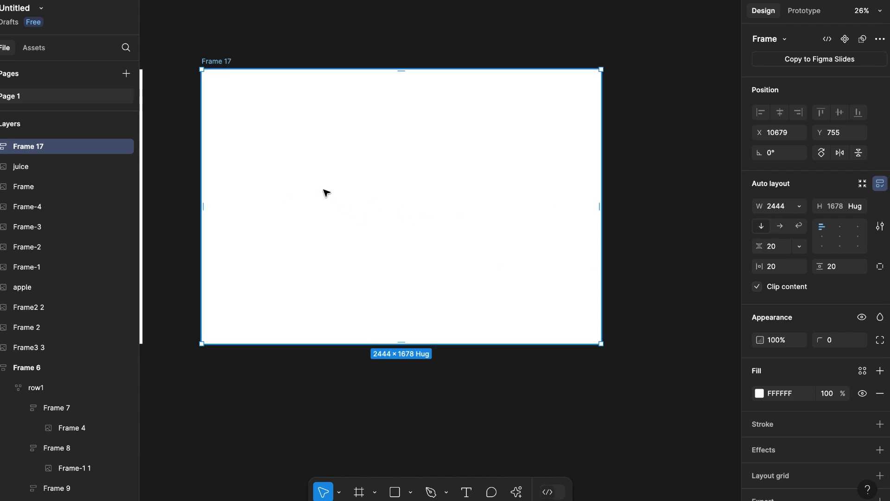
Draw a row frame of about 2424 × 521 inside Frame 17 and add auto layout to it
{"action": "key", "text": "f"}
{"action": "left_click_drag", "start_coordinate": [205, 72], "coordinate": [600, 156]}
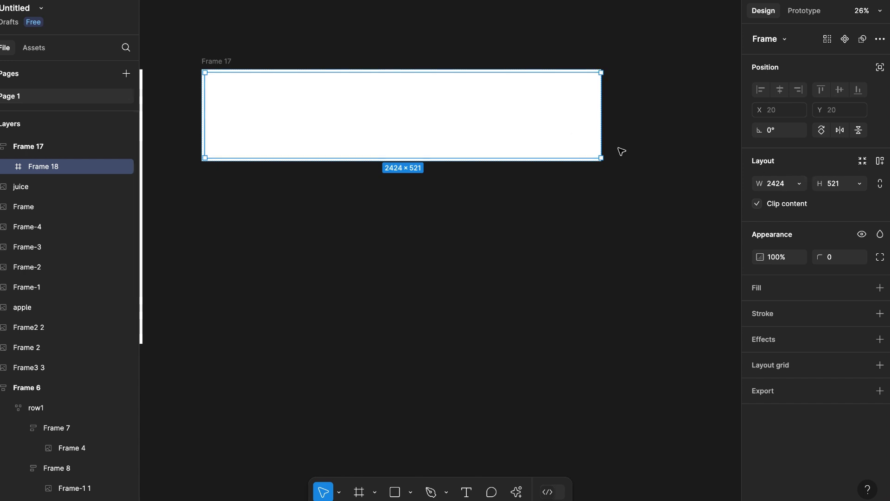
{"action": "left_click", "coordinate": [879, 161]}
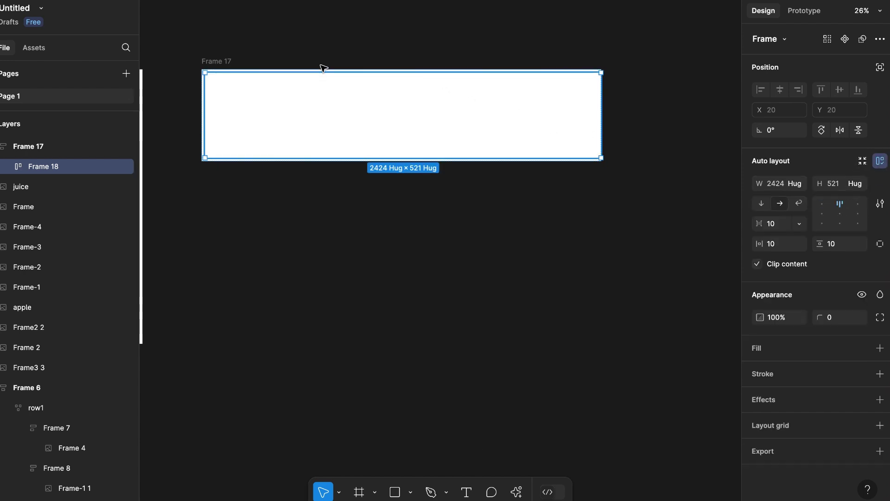
Set the inner row frame's width to 2404
{"action": "left_click", "coordinate": [218, 65]}
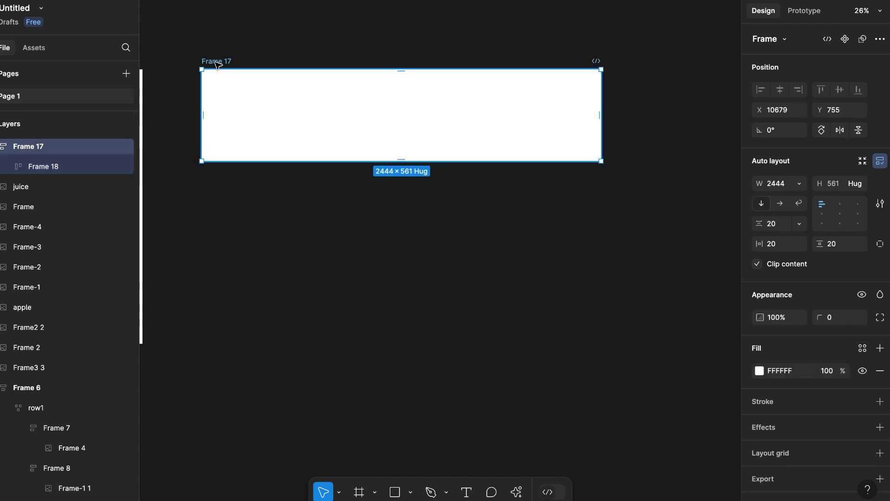
{"action": "left_click", "coordinate": [222, 73]}
{"action": "left_click", "coordinate": [215, 61]}
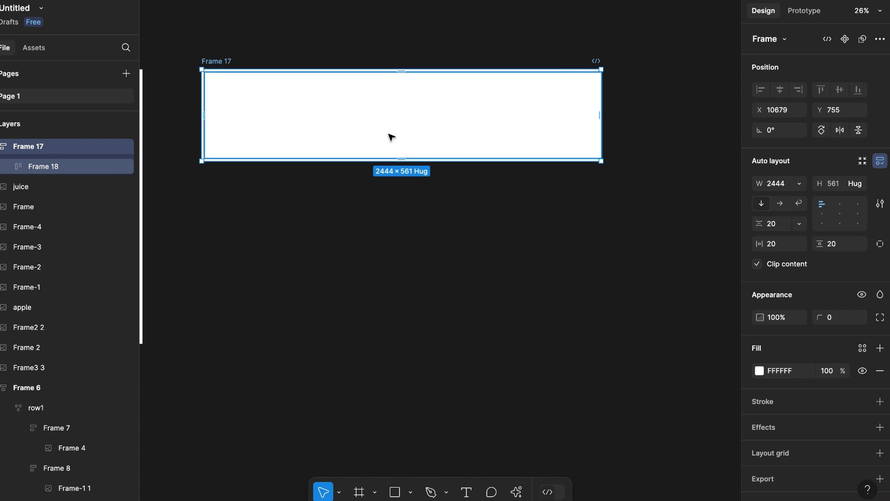
{"action": "left_click", "coordinate": [485, 159]}
{"action": "left_click", "coordinate": [776, 184]}
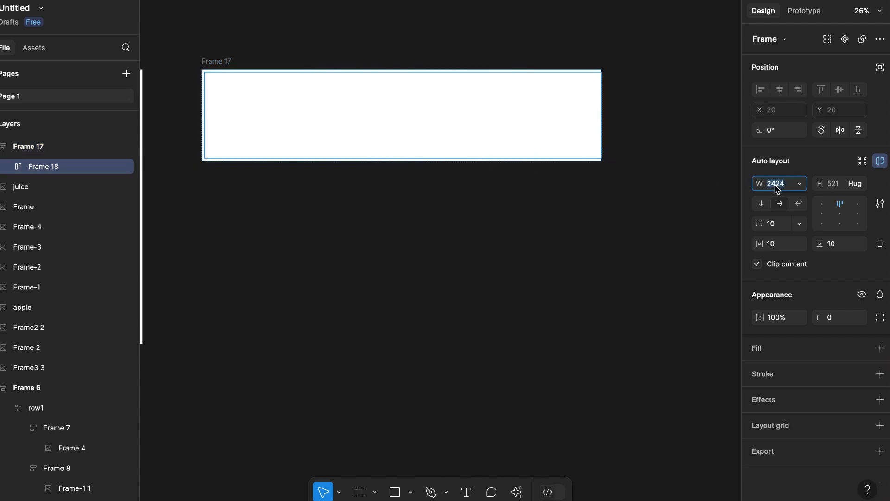
{"action": "type", "text": "2400"}
{"action": "key", "text": "Return"}
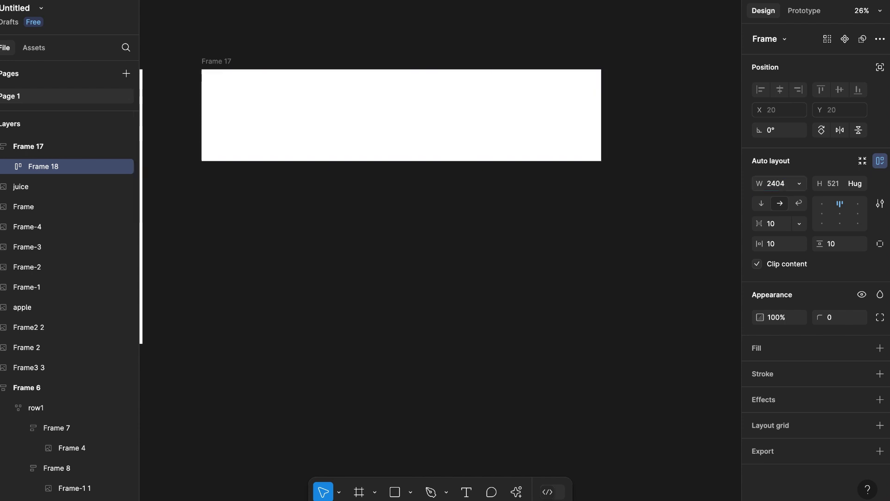
Add a black 1-pixel inside stroke to the row frame and set its corner radius to 40
{"action": "left_click", "coordinate": [381, 313]}
{"action": "left_click", "coordinate": [304, 133]}
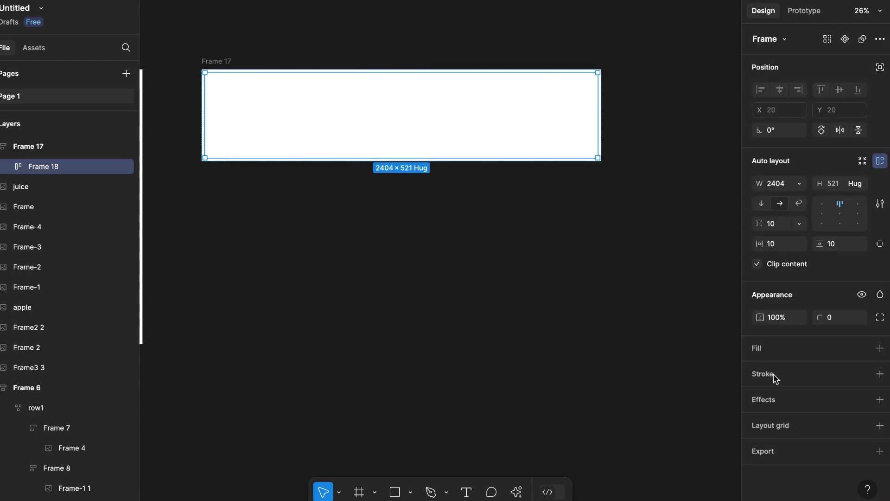
{"action": "left_click", "coordinate": [880, 376]}
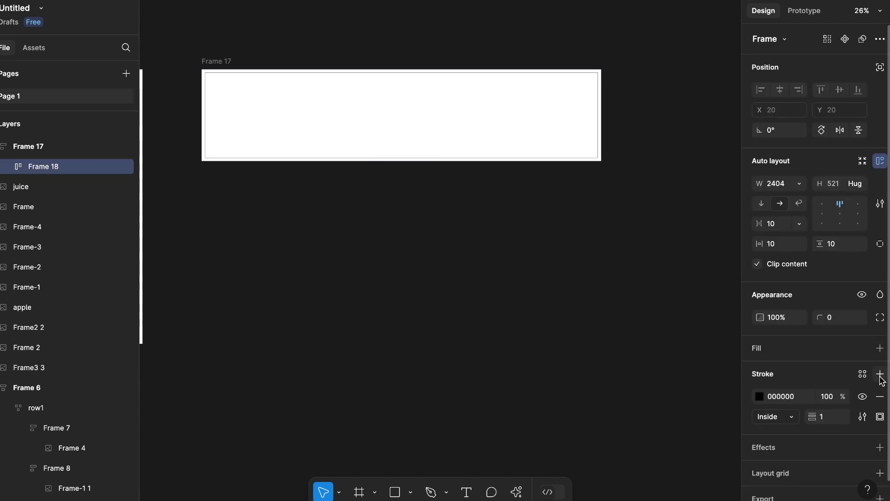
{"action": "left_click", "coordinate": [828, 321]}
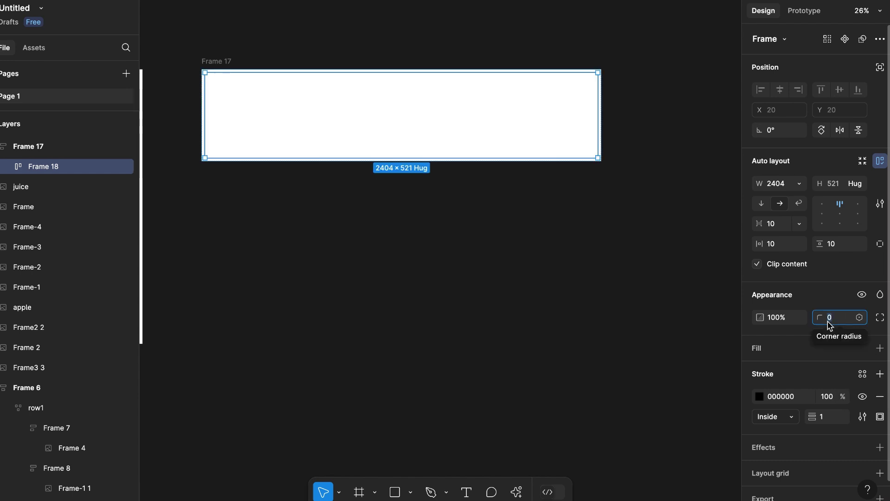
{"action": "type", "text": "40"}
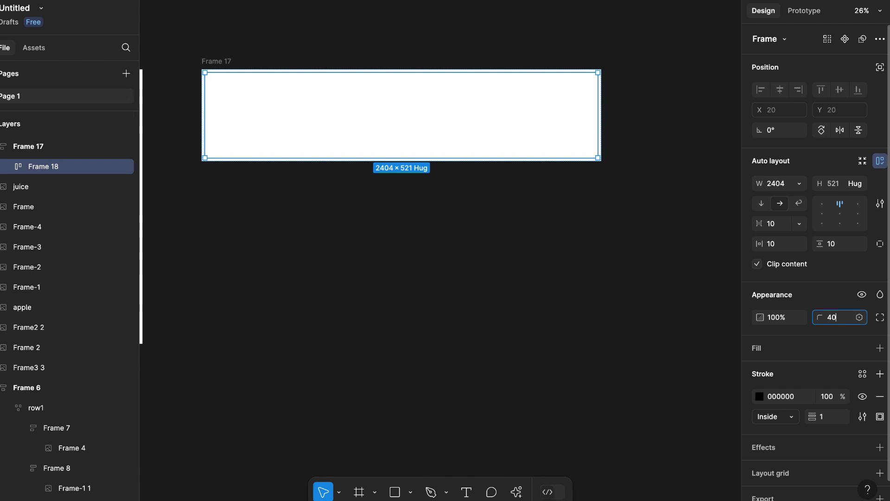
{"action": "key", "text": "Return"}
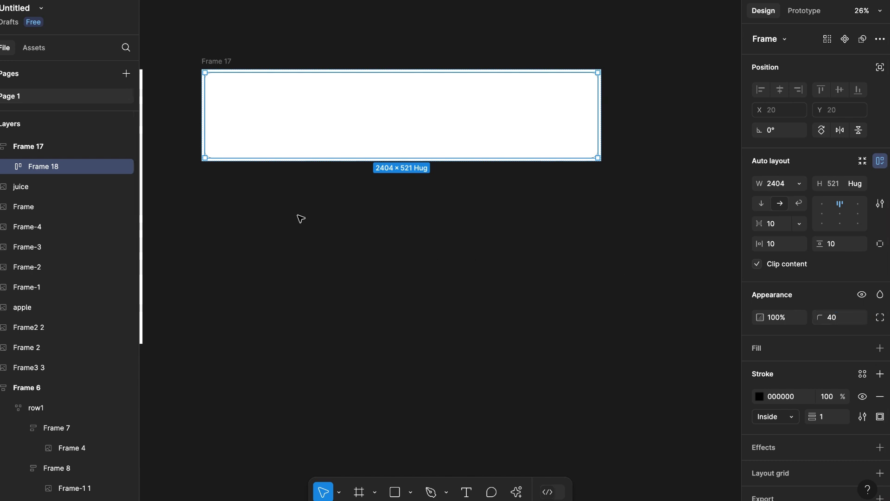
Draw a nested image frame of about 767 × 413 inside the row frame
{"action": "scroll", "coordinate": [356, 233], "scroll_direction": "left", "scroll_amount": 3}
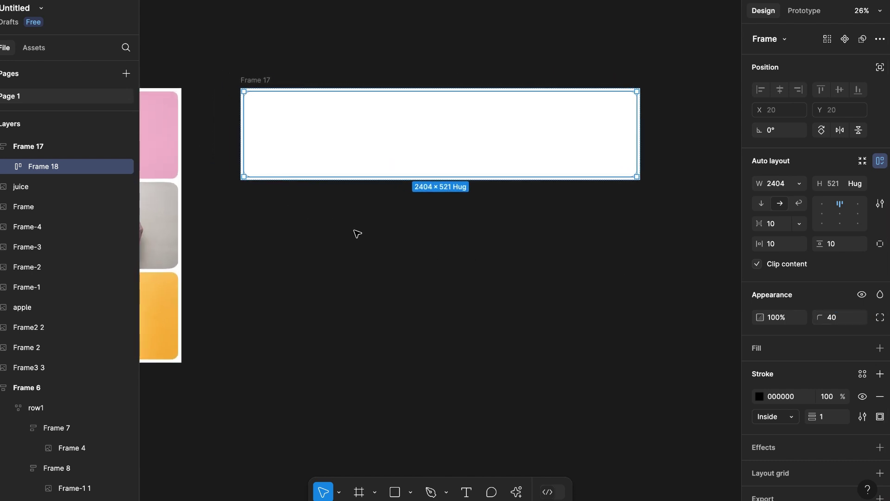
{"action": "scroll", "coordinate": [357, 234], "scroll_direction": "up", "scroll_amount": 2}
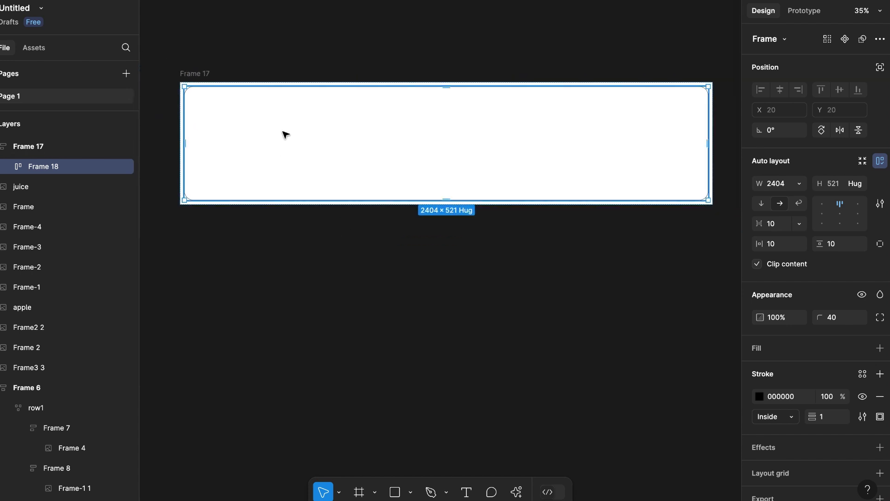
{"action": "key", "text": "Escape"}
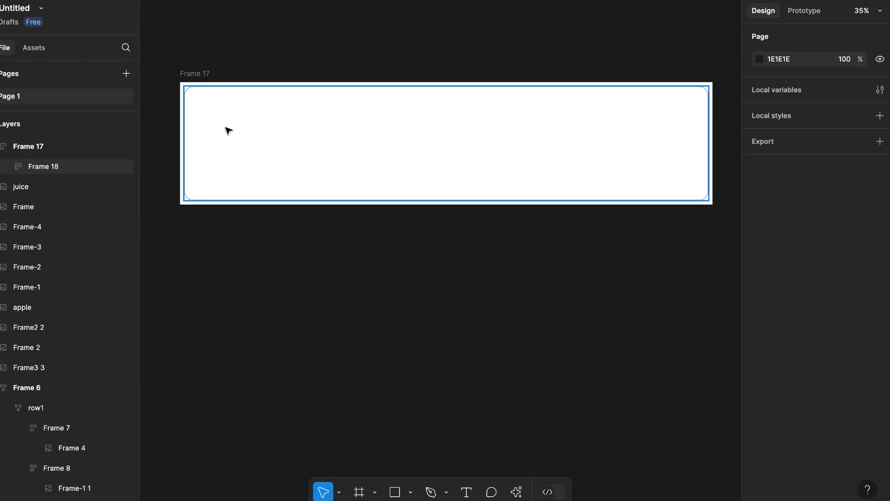
{"action": "key", "text": "f"}
{"action": "mouse_move", "coordinate": [187, 88]}
{"action": "left_mouse_down"}
{"action": "mouse_move", "coordinate": [262, 168]}
{"action": "mouse_move", "coordinate": [354, 179]}
{"action": "left_mouse_up"}
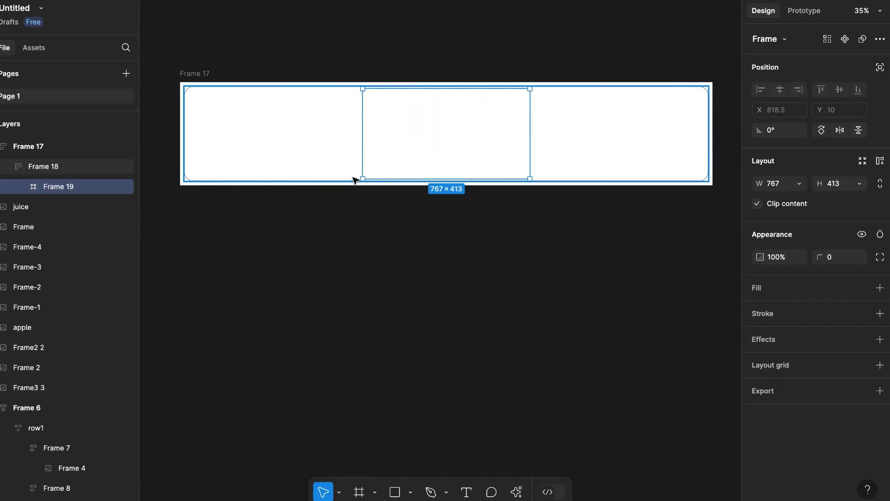
Add a black 1-pixel inside stroke to the nested image frame and set its corner radius to 40
{"action": "left_click", "coordinate": [880, 313]}
{"action": "left_click", "coordinate": [834, 263]}
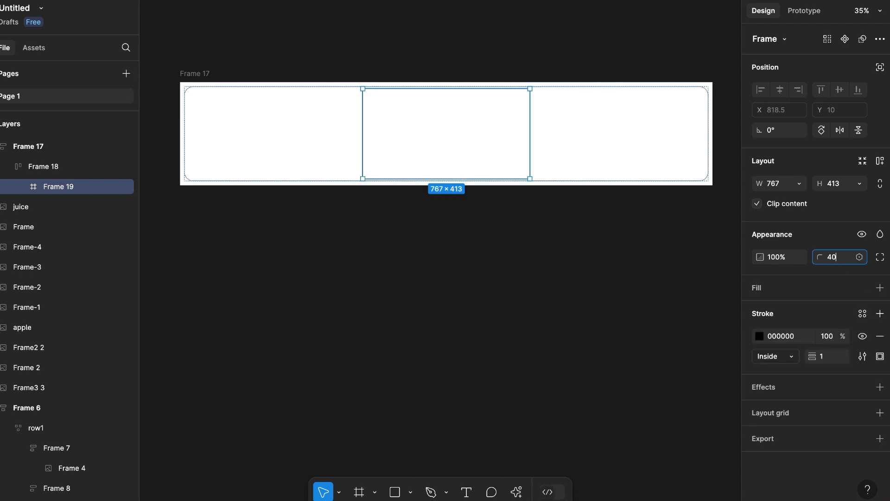
{"action": "key", "text": "Return"}
Add auto layout to the nested image frame with 0 horizontal and vertical padding and a gap of 20
{"action": "left_click", "coordinate": [880, 161]}
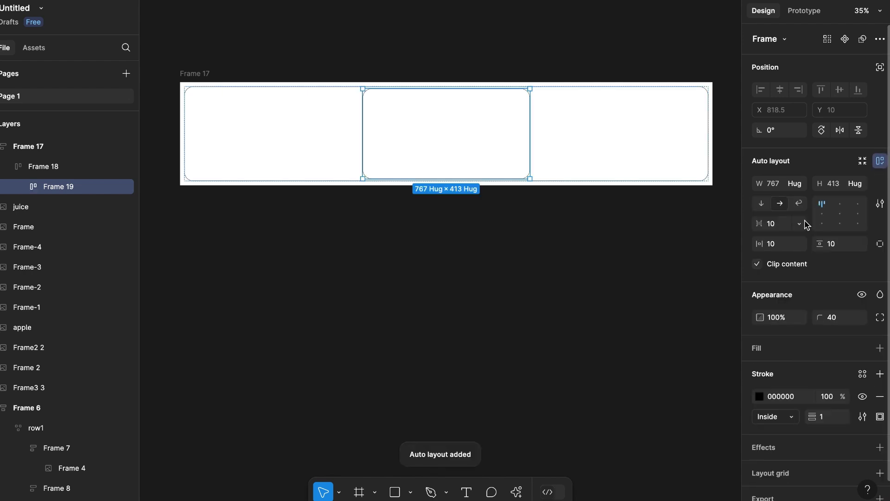
{"action": "left_click", "coordinate": [769, 243]}
{"action": "type", "text": "0"}
{"action": "key", "text": "Return"}
{"action": "left_click", "coordinate": [832, 245]}
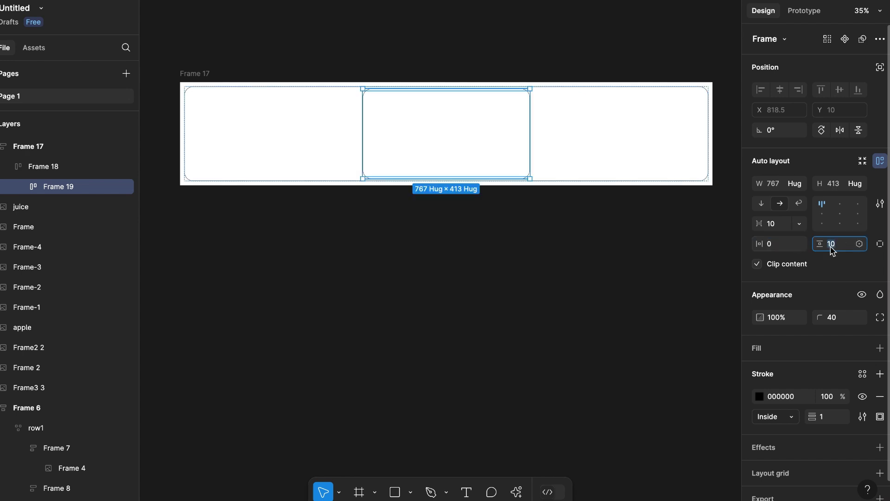
{"action": "key", "text": "Return"}
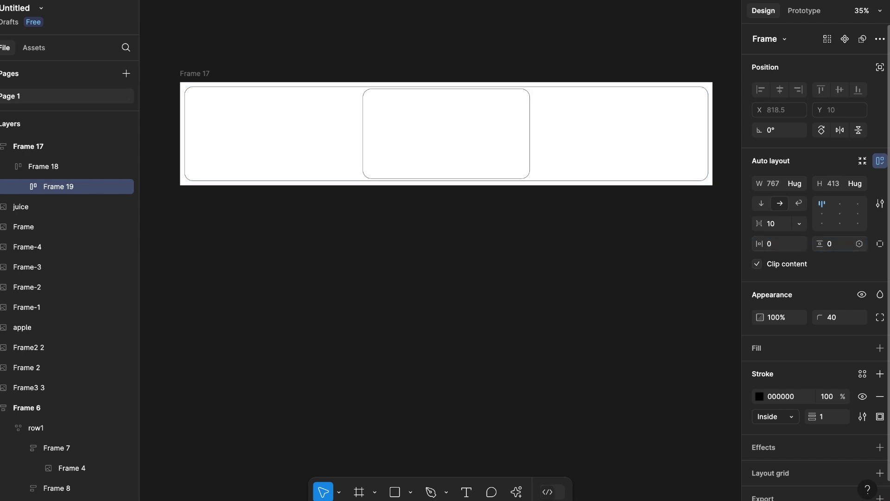
{"action": "left_click", "coordinate": [772, 223]}
{"action": "type", "text": "20"}
{"action": "key", "text": "Return"}
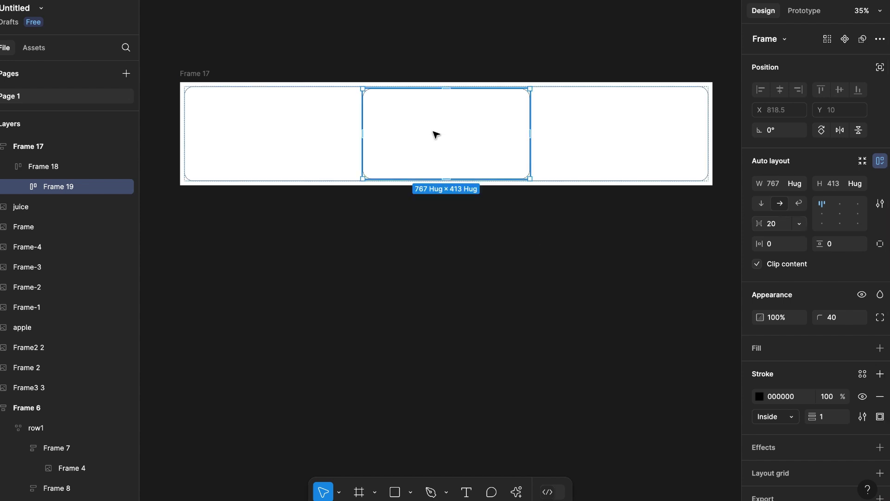
Duplicate the image frame twice so the row holds three side-by-side containers
{"action": "key", "text": "ctrl+d"}
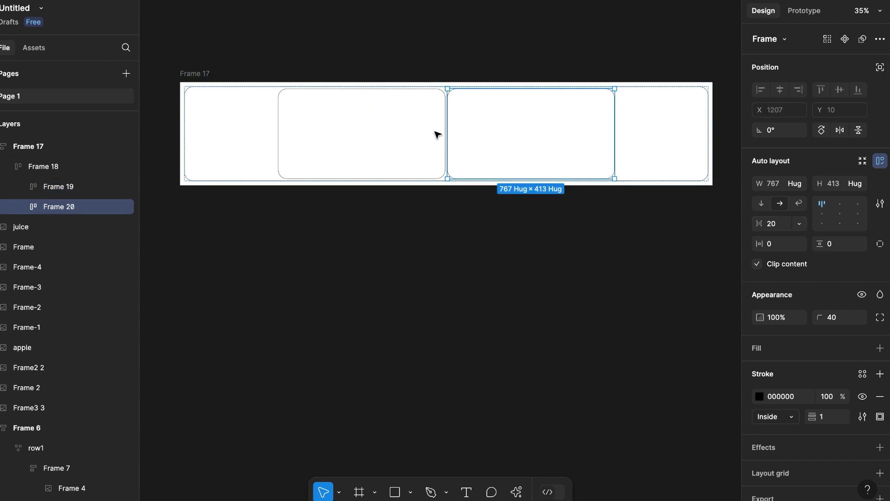
{"action": "key", "text": "ctrl+d"}
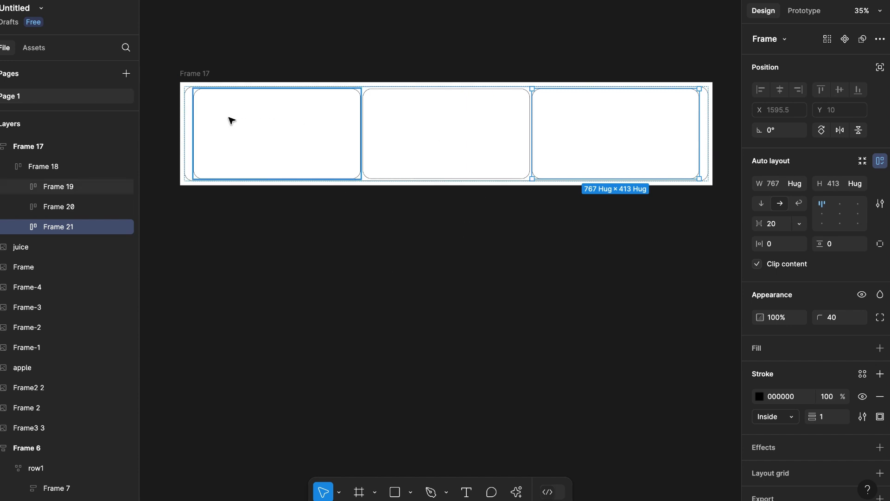
{"action": "left_click", "coordinate": [250, 164]}
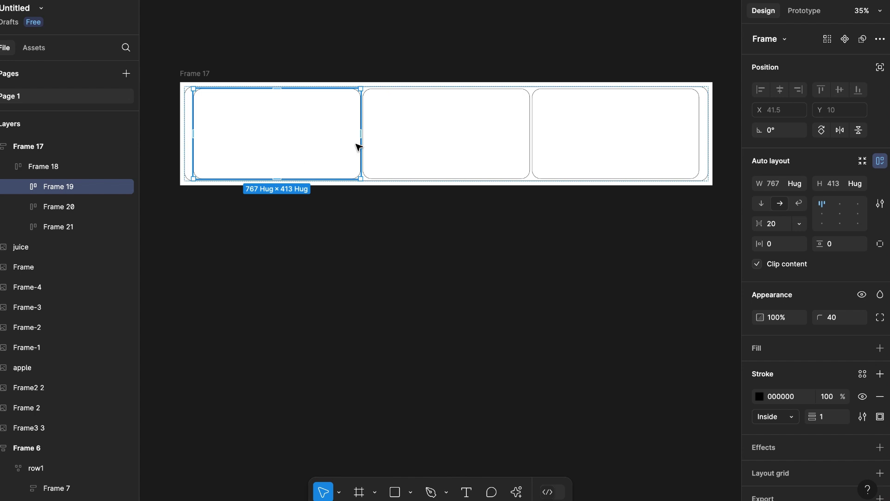
Set the widths of the third and second image frames in the row to Fill container
{"action": "left_click", "coordinate": [583, 145]}
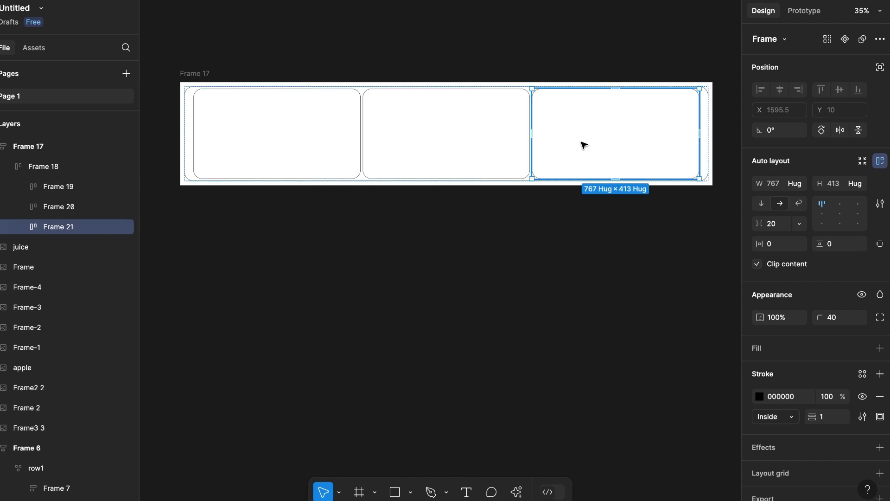
{"action": "left_click", "coordinate": [802, 184]}
{"action": "left_click", "coordinate": [802, 200]}
{"action": "left_click", "coordinate": [457, 147]}
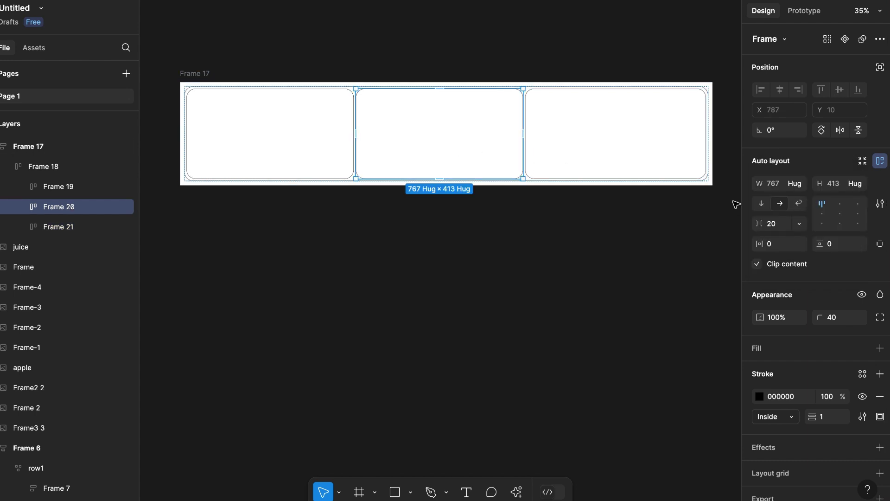
{"action": "left_click", "coordinate": [799, 185]}
{"action": "left_click", "coordinate": [794, 199]}
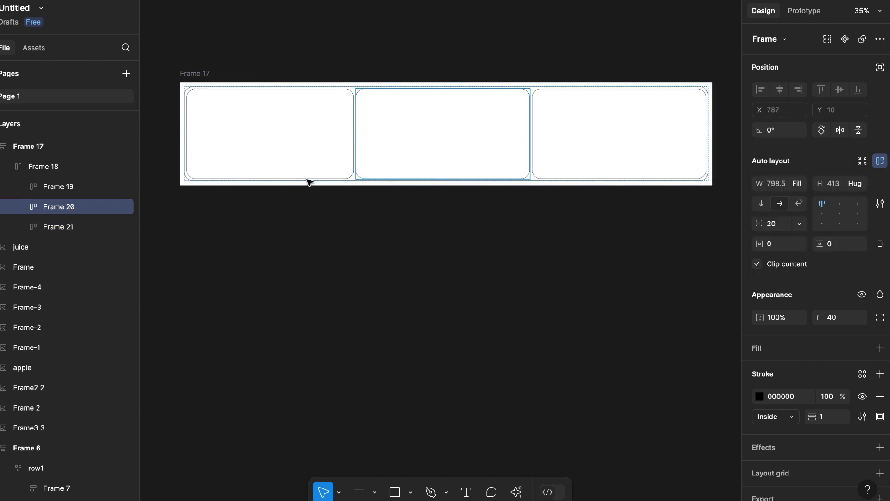
Set the first image frame to a fixed width of 767
{"action": "left_click", "coordinate": [285, 148]}
{"action": "left_click", "coordinate": [800, 185]}
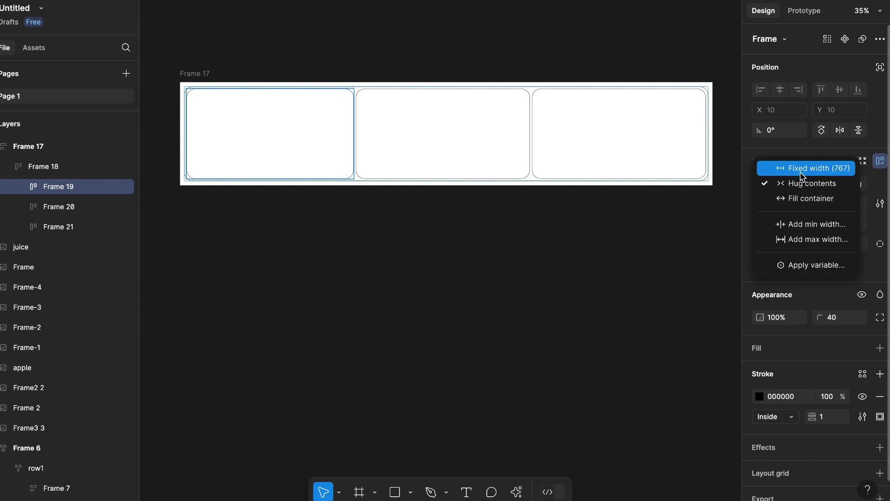
{"action": "left_click", "coordinate": [802, 173]}
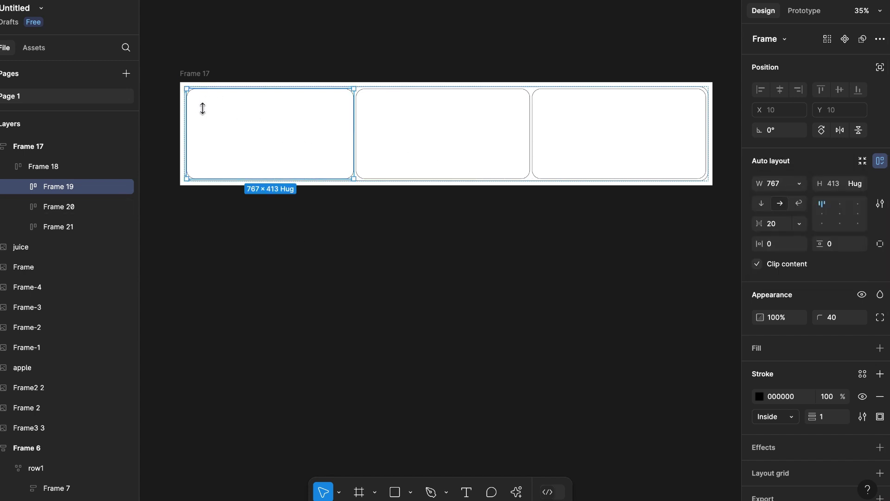
Rename the row frame inside Frame 17 to "row 1"
{"action": "left_click", "coordinate": [44, 172]}
{"action": "double_click", "coordinate": [44, 166]}
{"action": "type", "text": "row"}
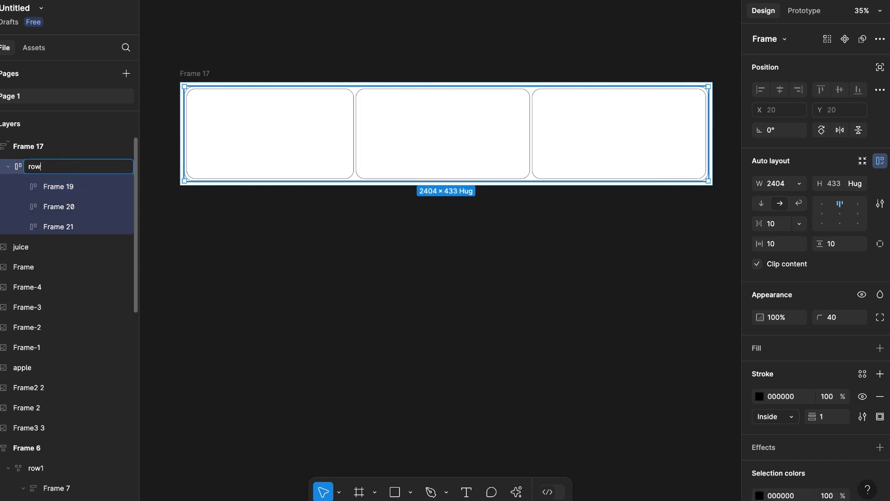
{"action": "type", "text": " 1"}
{"action": "key", "text": "Return"}
Rename the three image frames in row 1 to "card 1", "card2" and "card 3"
{"action": "double_click", "coordinate": [53, 187]}
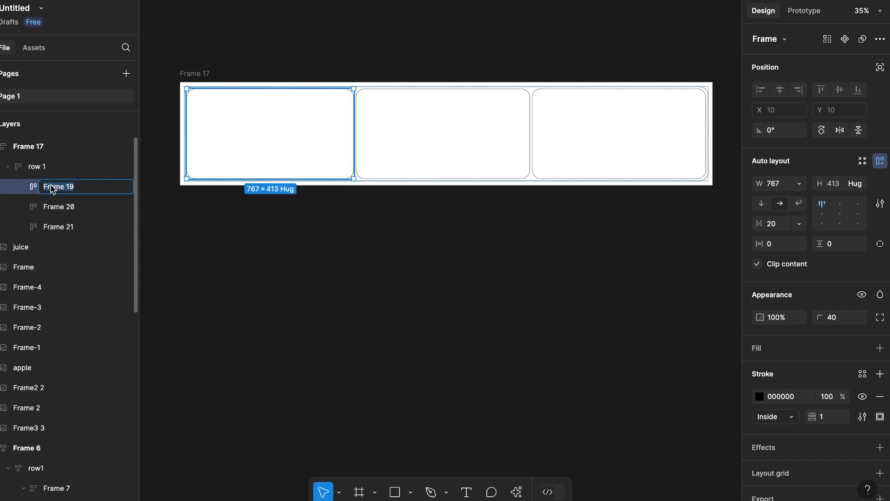
{"action": "type", "text": "card 1"}
{"action": "double_click", "coordinate": [56, 207]}
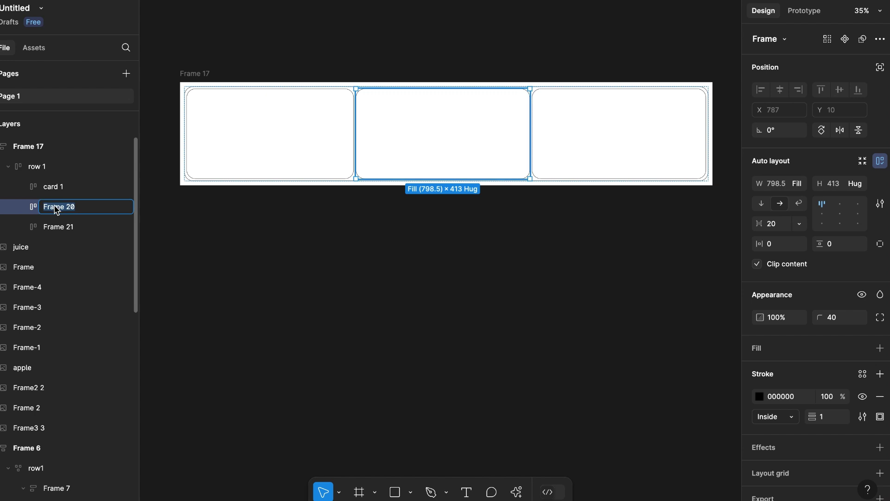
{"action": "double_click", "coordinate": [63, 229]}
{"action": "type", "text": "card 3"}
{"action": "key", "text": "Return"}
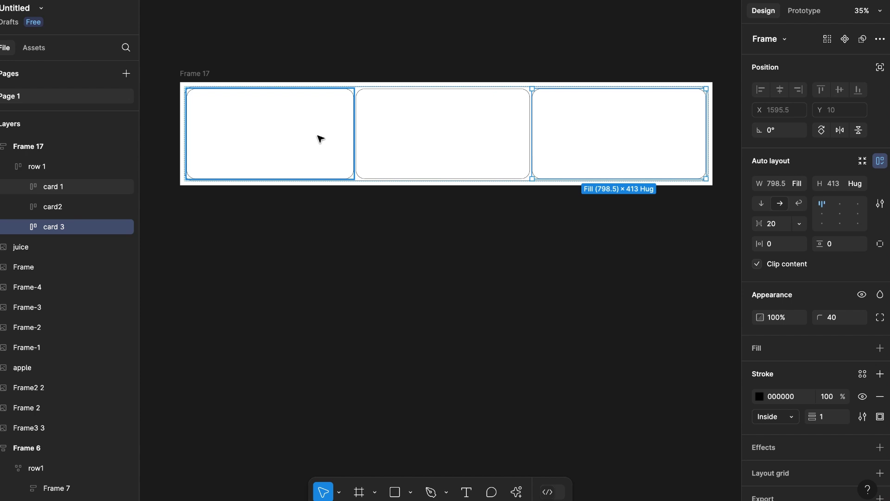
Duplicate row 1 twice to make three stacked rows in Frame 17
{"action": "left_click", "coordinate": [46, 166]}
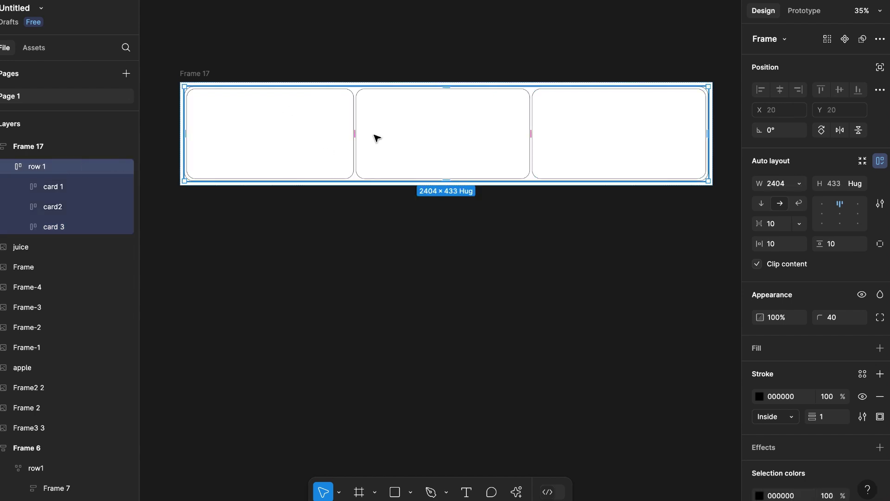
{"action": "key", "text": "ctrl+d"}
{"action": "key", "text": "ctrl+d"}
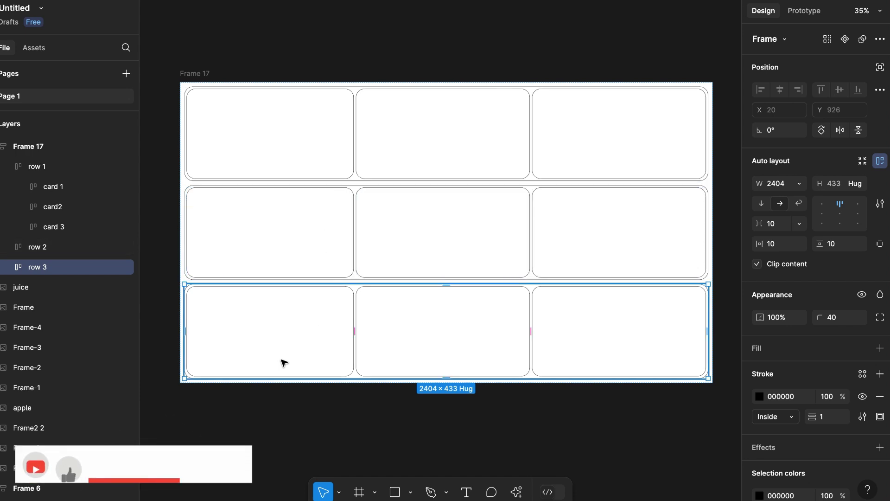
Hide the outer strokes of all three row frames, leaving the card strokes on
{"action": "left_click", "coordinate": [284, 243]}
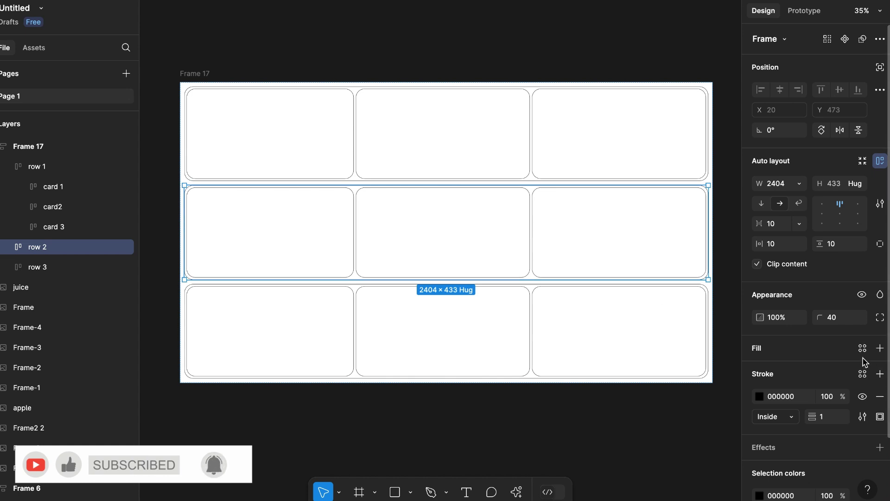
{"action": "left_click", "coordinate": [862, 400]}
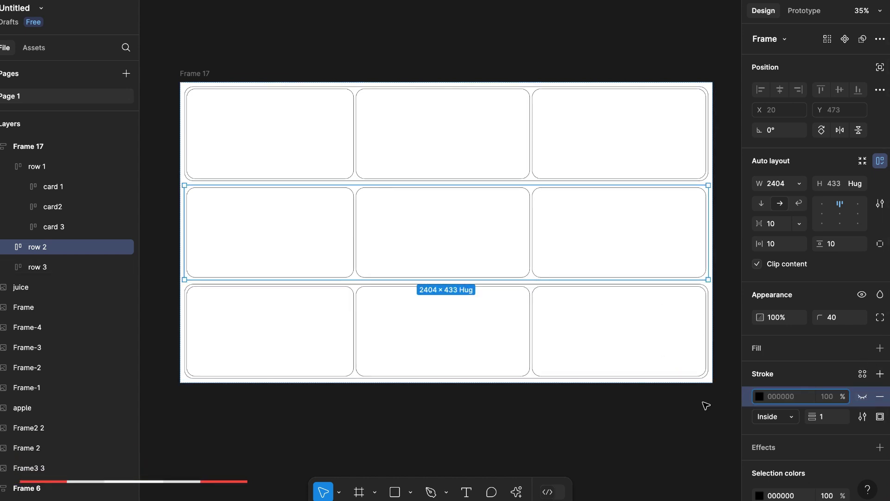
{"action": "left_click", "coordinate": [472, 328]}
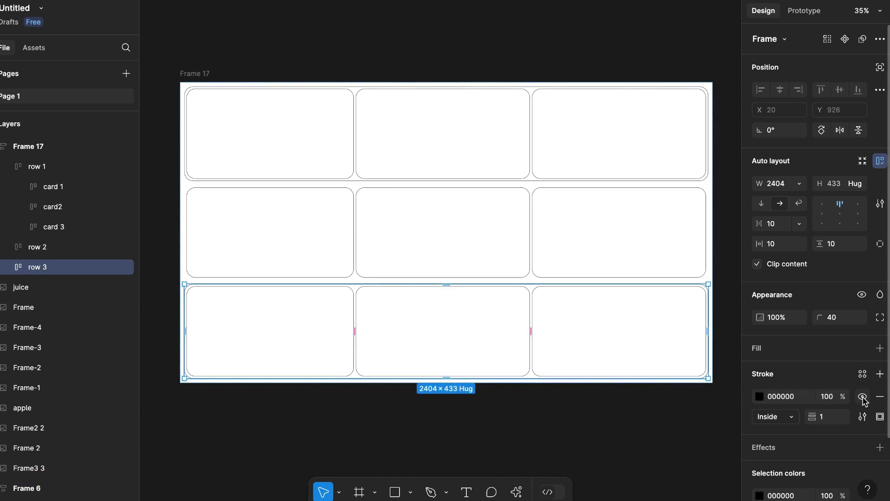
{"action": "left_click", "coordinate": [464, 144]}
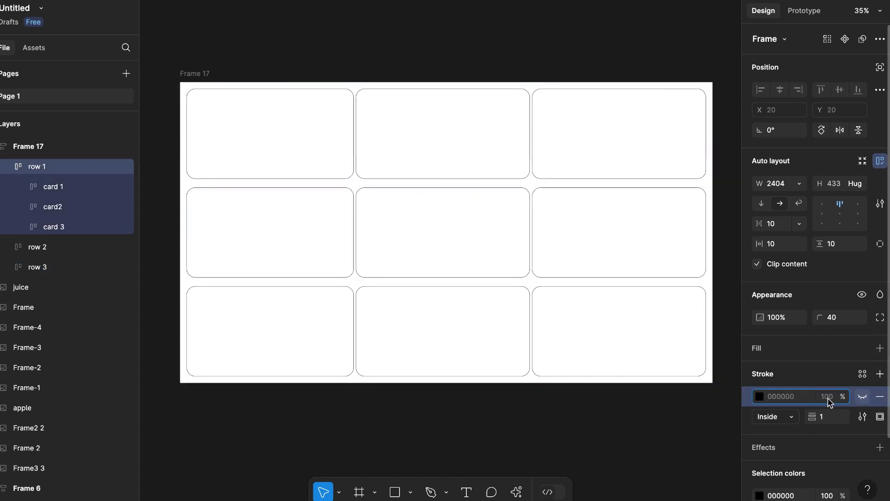
{"action": "left_click", "coordinate": [338, 396]}
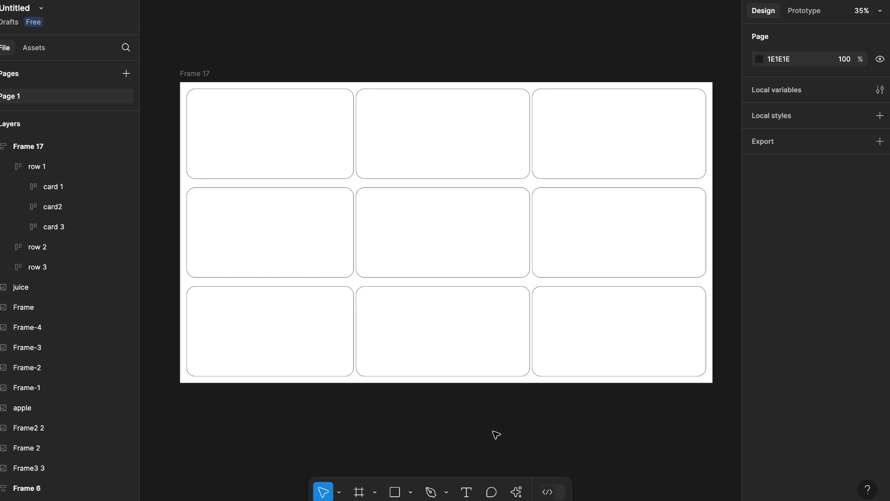
Set row 1's auto layout gap to 20 and its horizontal and vertical padding to 0
{"action": "left_click", "coordinate": [384, 143]}
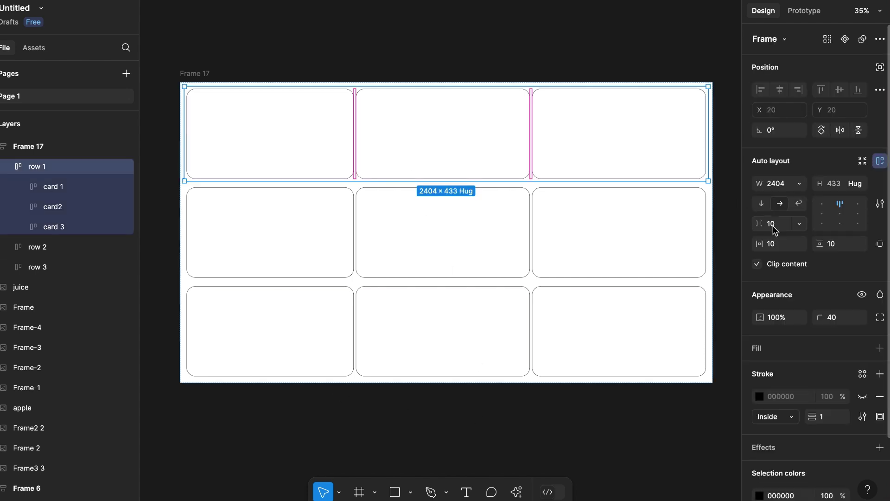
{"action": "type", "text": "20"}
{"action": "key", "text": "Return"}
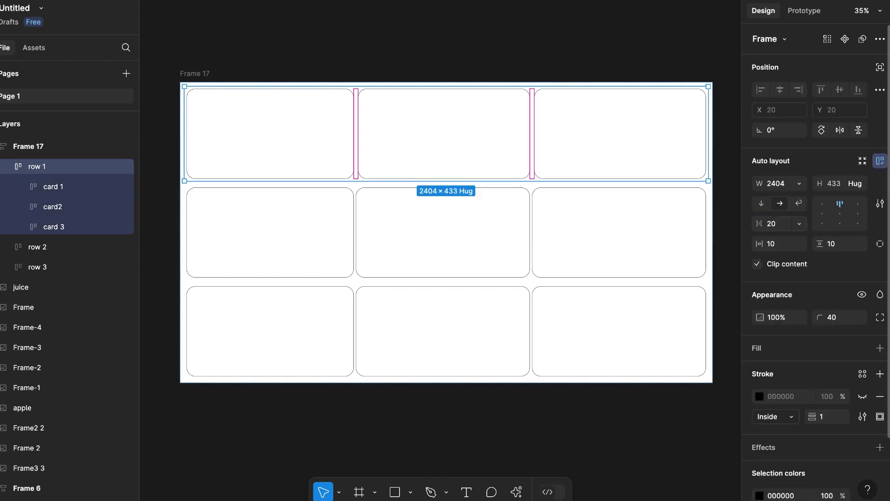
{"action": "left_click", "coordinate": [772, 244]}
{"action": "type", "text": "0"}
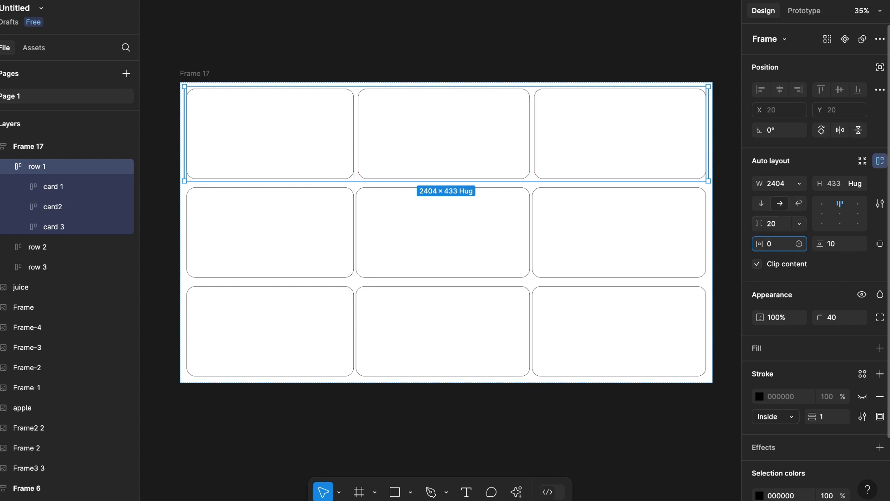
{"action": "key", "text": "Tab"}
{"action": "type", "text": "0"}
{"action": "key", "text": "Return"}
Set row 2's auto layout gap to 20 and its horizontal and vertical padding to 0
{"action": "left_click", "coordinate": [466, 222]}
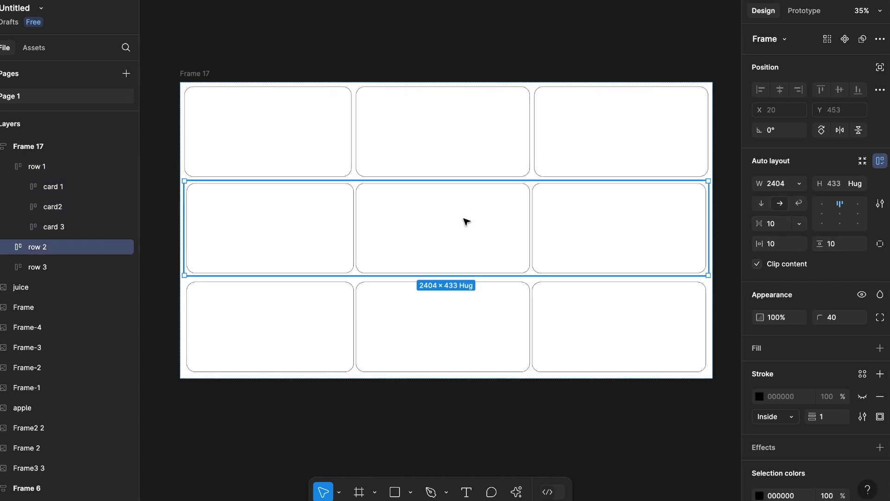
{"action": "left_click", "coordinate": [773, 244]}
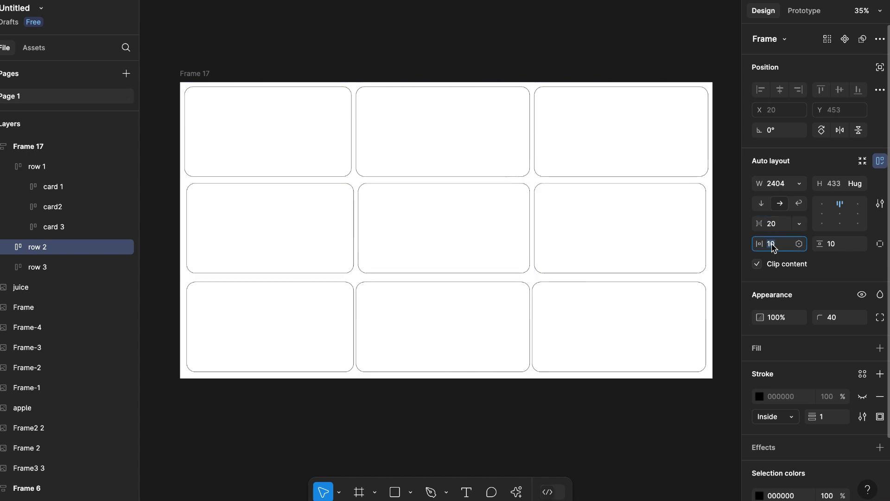
{"action": "type", "text": "0"}
{"action": "key", "text": "Return"}
Set row 3's auto layout gap to 20 and its horizontal and vertical padding to 0, then deselect it
{"action": "left_click", "coordinate": [477, 312]}
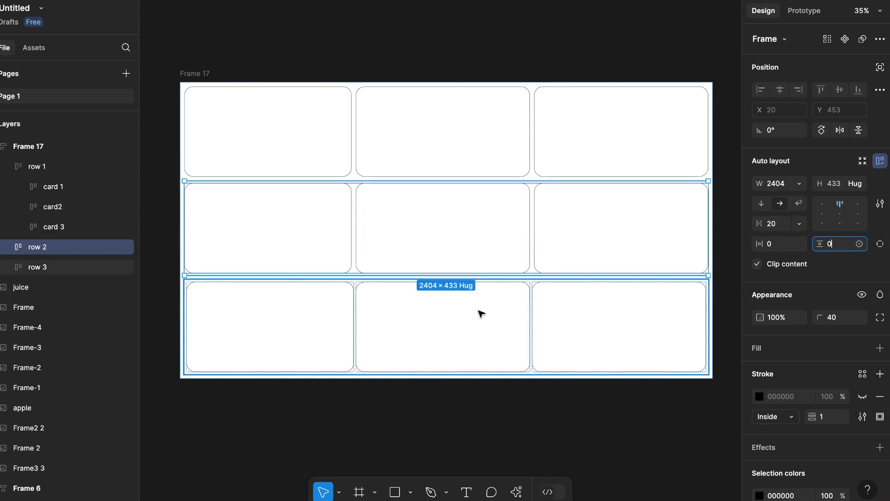
{"action": "type", "text": "20"}
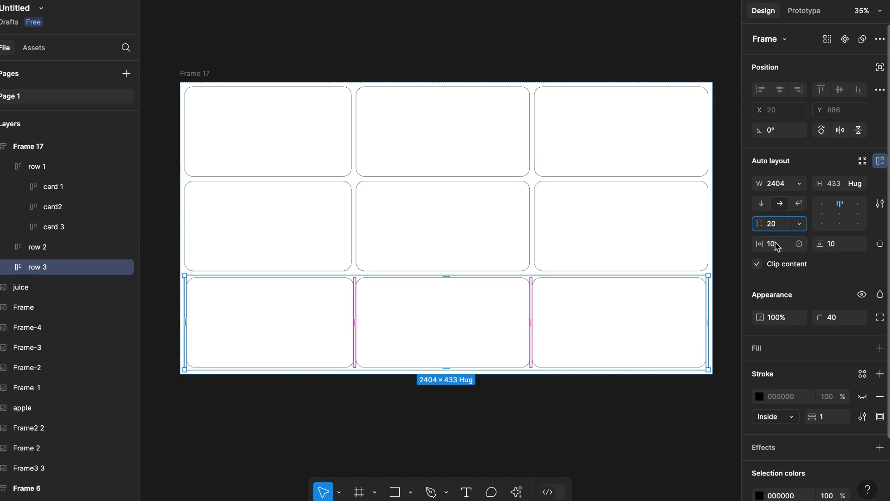
{"action": "left_click", "coordinate": [775, 246]}
{"action": "type", "text": "0"}
{"action": "left_click", "coordinate": [832, 245]}
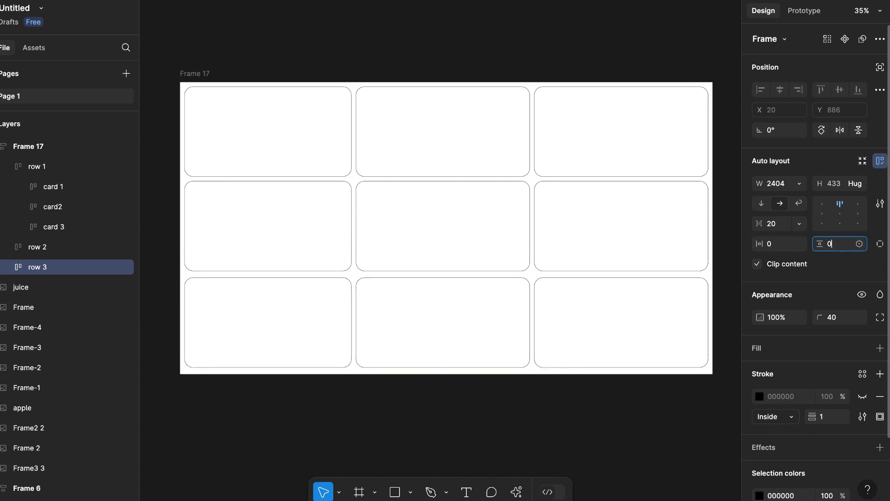
{"action": "type", "text": "0"}
{"action": "key", "text": "Escape"}
{"action": "key", "text": "Escape"}
{"action": "left_click", "coordinate": [354, 407]}
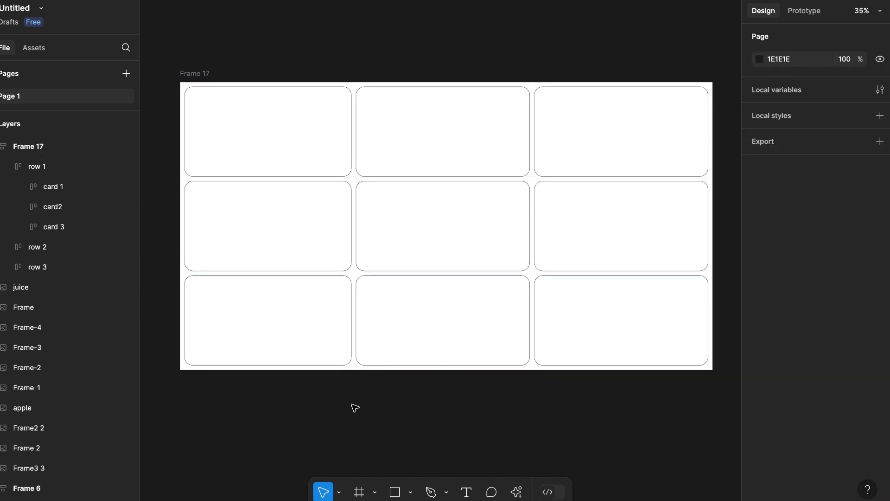
Select all ten food photos and move them to the empty canvas just above Frame 17
{"action": "scroll", "coordinate": [354, 408], "scroll_direction": "down", "scroll_amount": 3}
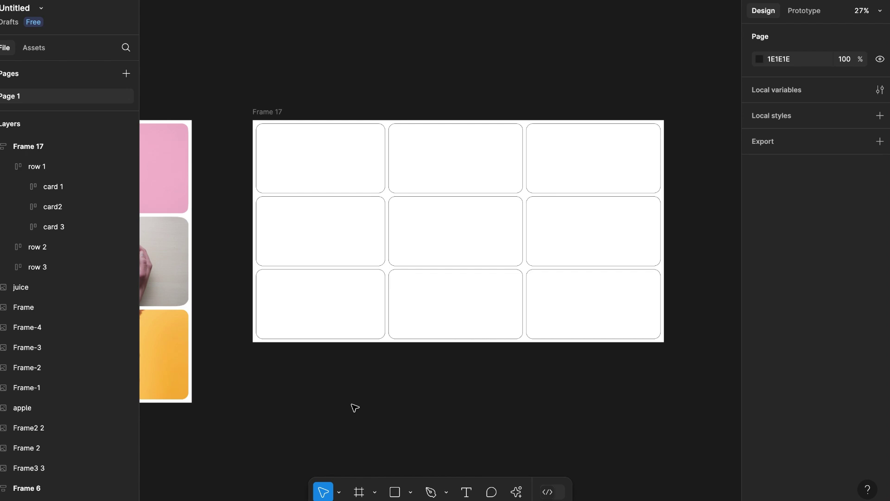
{"action": "scroll", "coordinate": [355, 408], "scroll_direction": "left", "scroll_amount": 1}
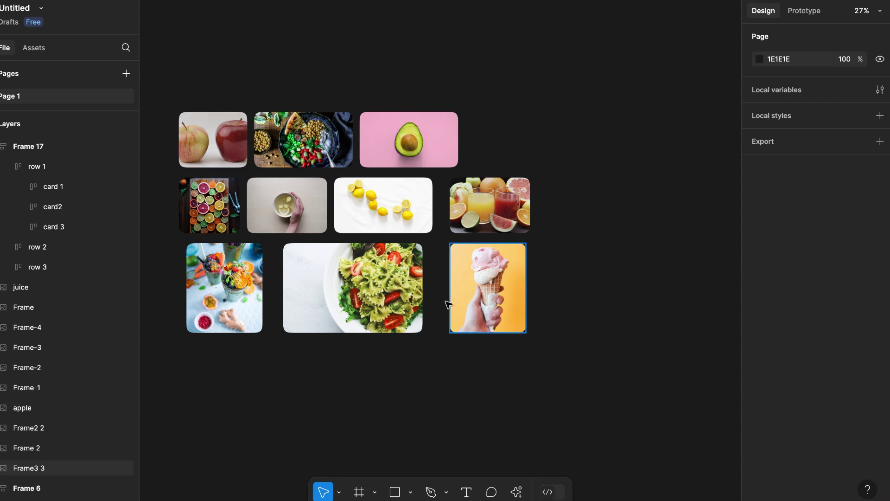
{"action": "left_click_drag", "start_coordinate": [170, 99], "coordinate": [500, 368]}
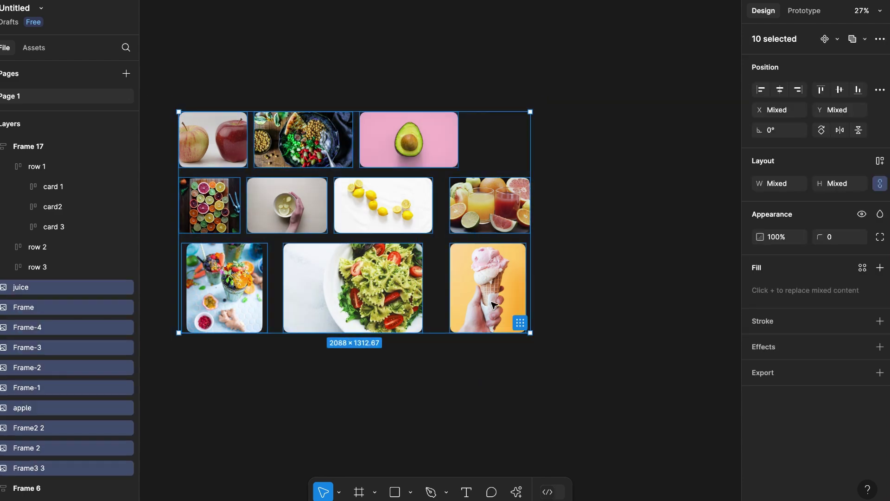
{"action": "scroll", "coordinate": [408, 223], "scroll_direction": "left", "scroll_amount": 3}
Place the avocado, chickpea bowl and lemon photos in row 1's third, second and first cards, and the apple photo in row 2's first card
{"action": "left_click_drag", "start_coordinate": [514, 155], "coordinate": [585, 259]}
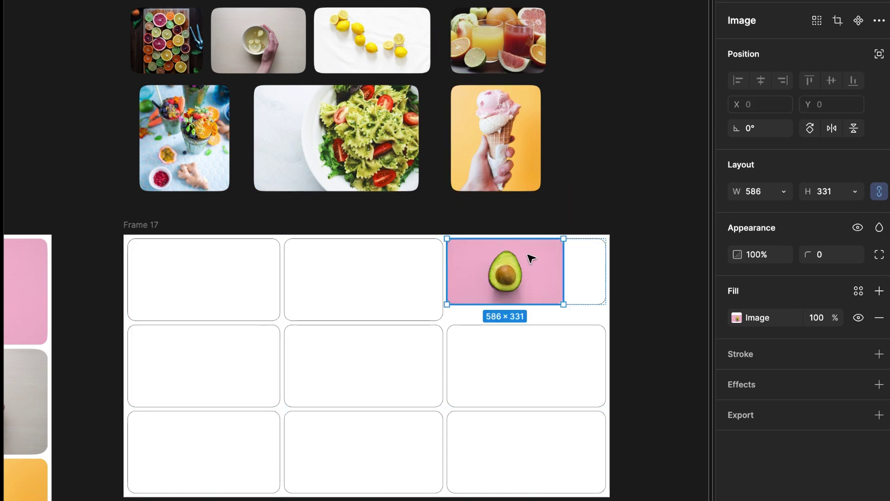
{"action": "left_click_drag", "start_coordinate": [278, 3], "coordinate": [343, 271]}
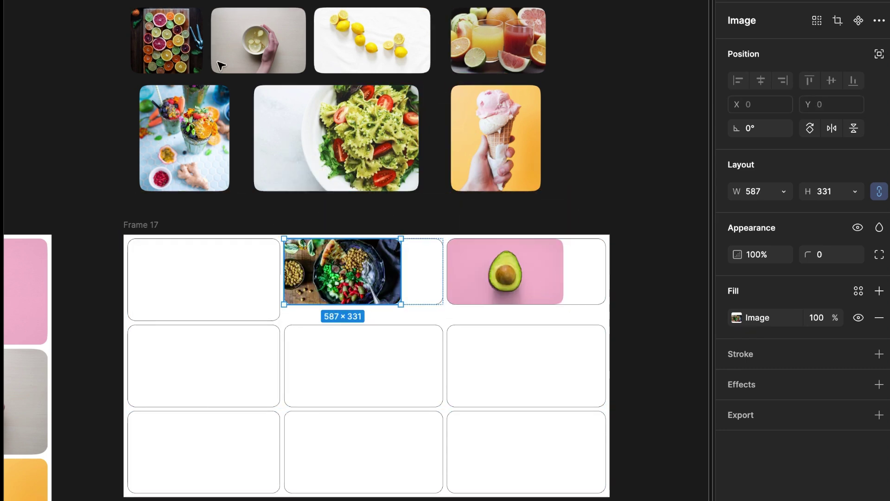
{"action": "left_click_drag", "start_coordinate": [218, 2], "coordinate": [209, 351]}
{"action": "left_click_drag", "start_coordinate": [352, 47], "coordinate": [214, 247]}
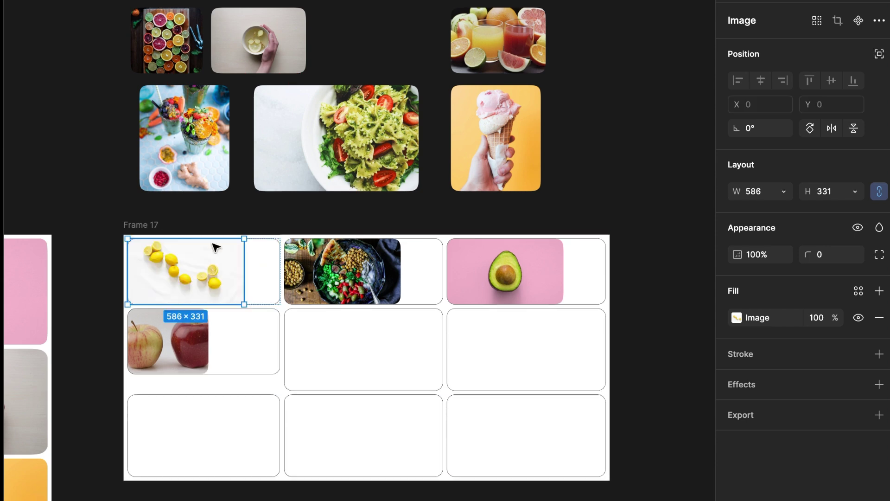
Place the smoothie, pasta and ice cream photos in row 3's cards, and the citrus and cup photos in row 2's second and third cards
{"action": "left_click_drag", "start_coordinate": [185, 139], "coordinate": [195, 438]}
{"action": "left_click_drag", "start_coordinate": [166, 40], "coordinate": [338, 341]}
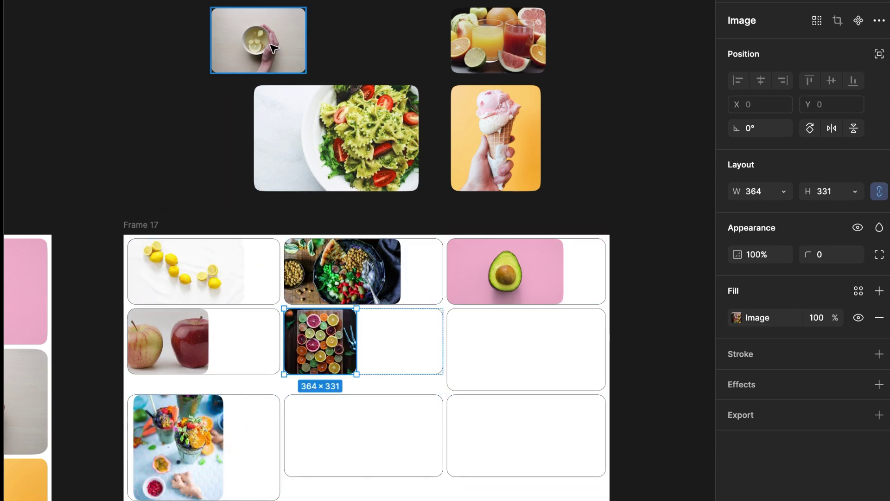
{"action": "left_click_drag", "start_coordinate": [258, 40], "coordinate": [520, 368]}
{"action": "left_click_drag", "start_coordinate": [343, 139], "coordinate": [364, 431]}
{"action": "left_click_drag", "start_coordinate": [496, 139], "coordinate": [506, 459]}
Duplicate the citrus card in row 2 and put the juice photo into the copy
{"action": "left_click", "coordinate": [229, 343]}
{"action": "left_click", "coordinate": [325, 343]}
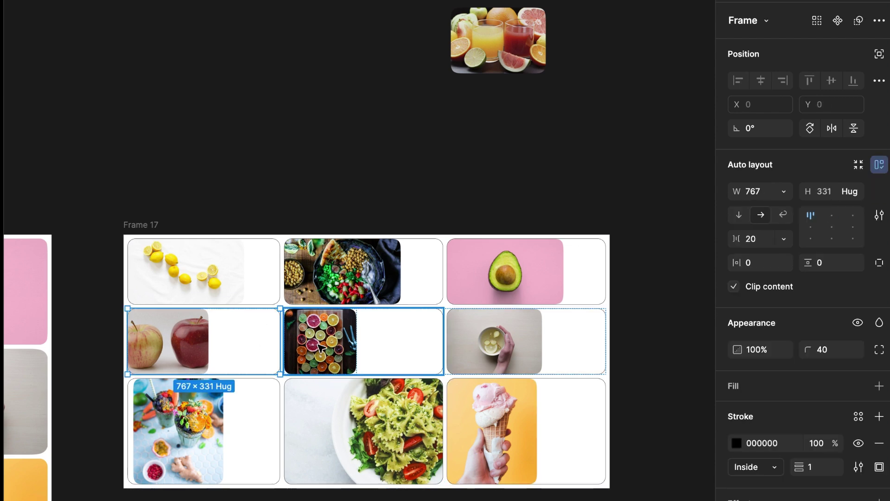
{"action": "left_click", "coordinate": [324, 343]}
{"action": "left_click", "coordinate": [370, 345]}
{"action": "key", "text": "ctrl+d"}
{"action": "left_click_drag", "start_coordinate": [491, 41], "coordinate": [524, 370]}
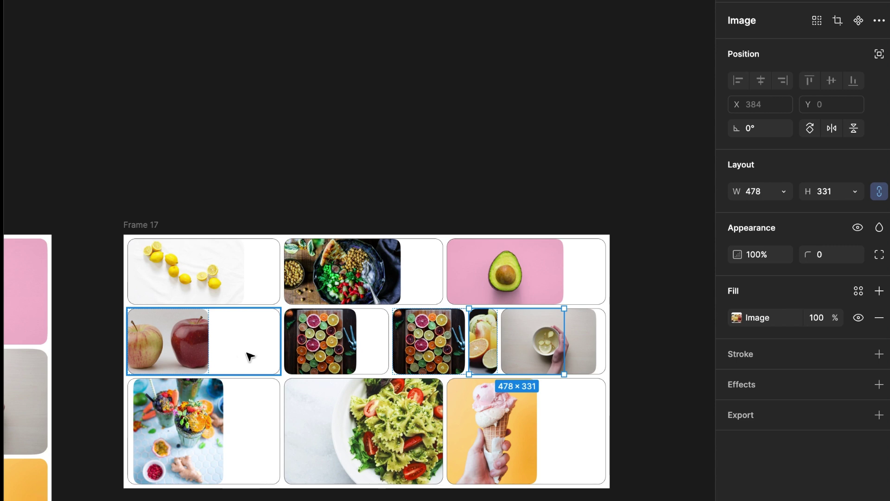
Set the width of the lemon photo in row 1's first card to Fill container
{"action": "scroll", "coordinate": [609, 469], "scroll_direction": "down", "scroll_amount": 3}
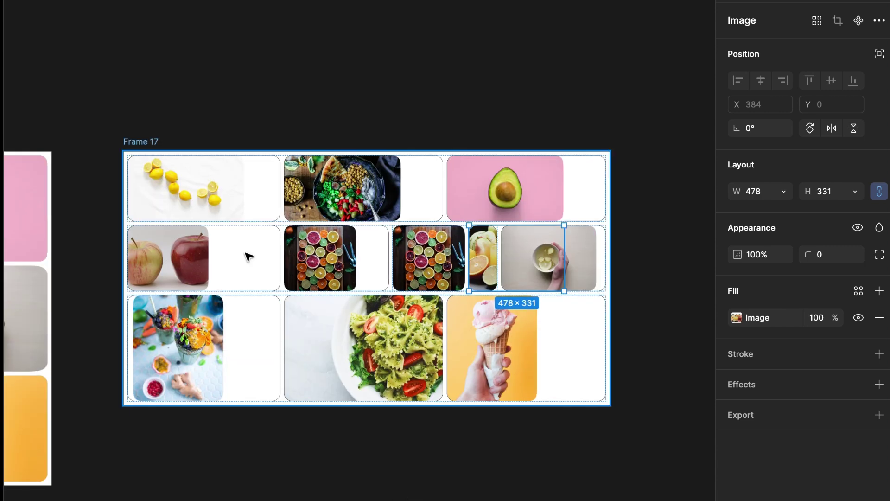
{"action": "left_click", "coordinate": [230, 203]}
{"action": "left_click", "coordinate": [230, 203]}
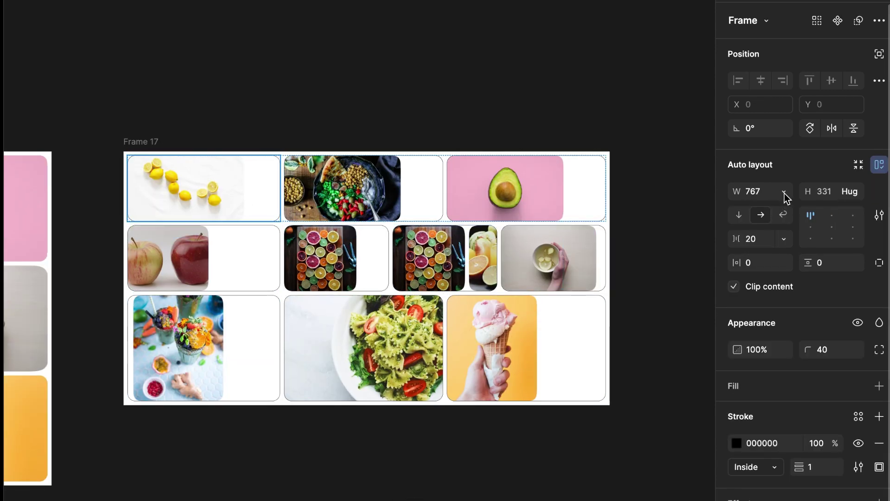
{"action": "key", "text": "Return"}
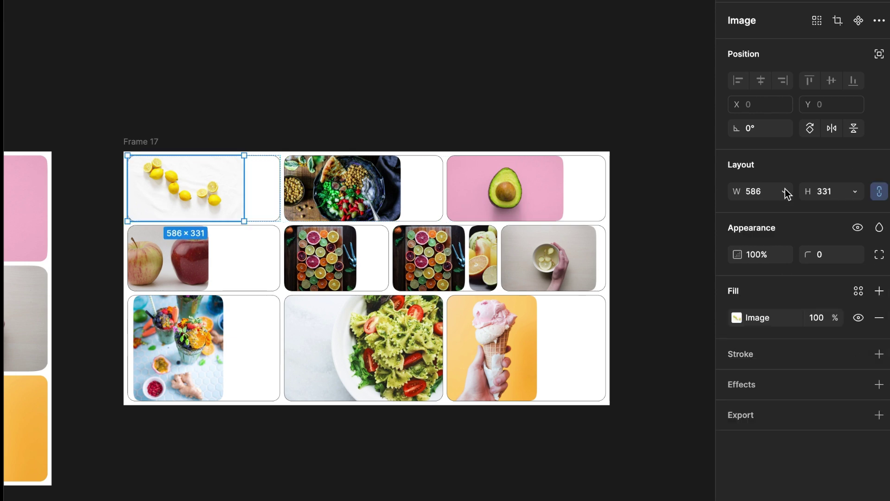
{"action": "left_click", "coordinate": [786, 188]}
{"action": "left_click", "coordinate": [784, 208]}
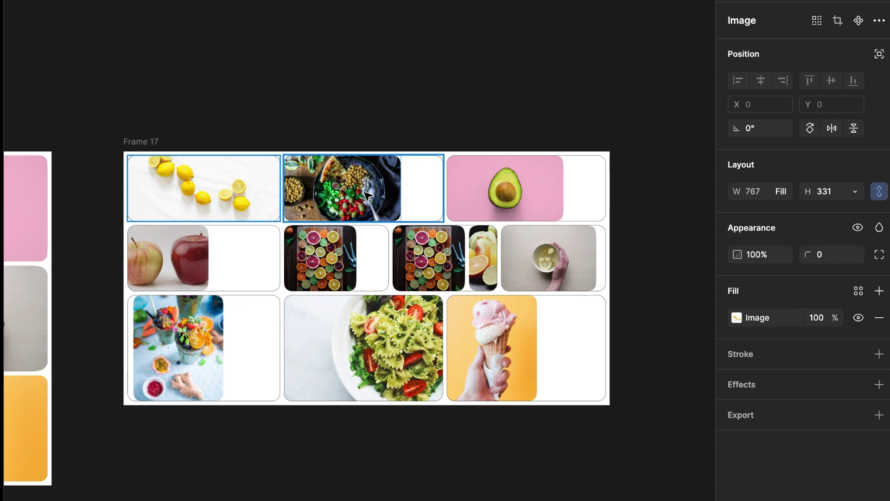
Set the widths of the chickpea bowl and avocado photos in row 1 to Fill container
{"action": "left_click", "coordinate": [368, 195]}
{"action": "left_click", "coordinate": [780, 191]}
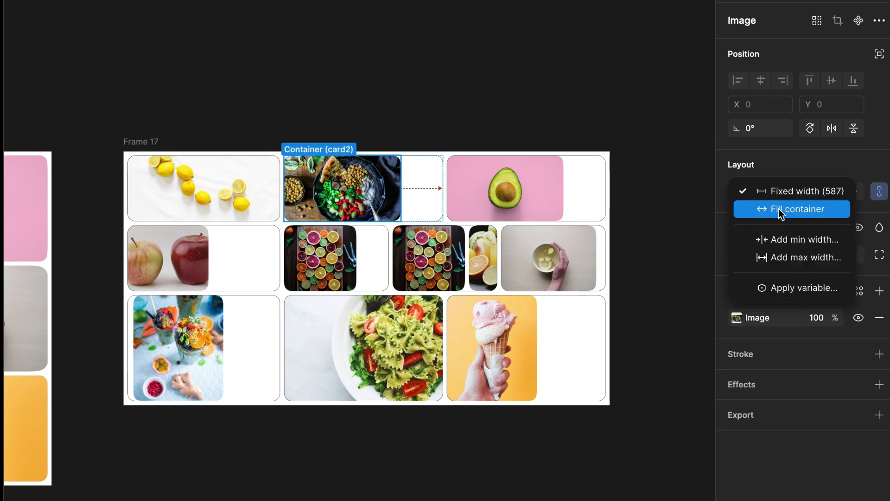
{"action": "left_click", "coordinate": [778, 208]}
{"action": "left_click", "coordinate": [533, 195]}
{"action": "left_click", "coordinate": [779, 191]}
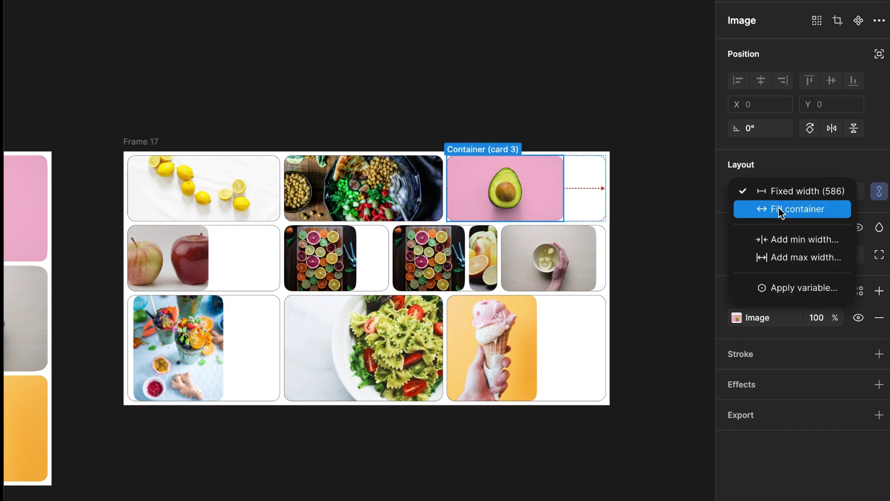
{"action": "left_click", "coordinate": [781, 210]}
Set the widths of the apple photo and the citrus photo in row 2's first two cards to Fill container
{"action": "left_click", "coordinate": [229, 274]}
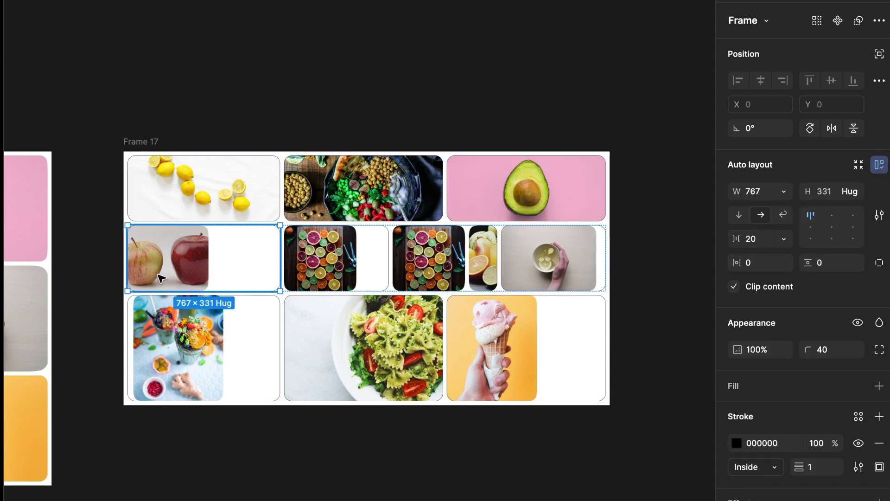
{"action": "left_click", "coordinate": [176, 264]}
{"action": "left_click", "coordinate": [782, 191]}
{"action": "left_click", "coordinate": [780, 205]}
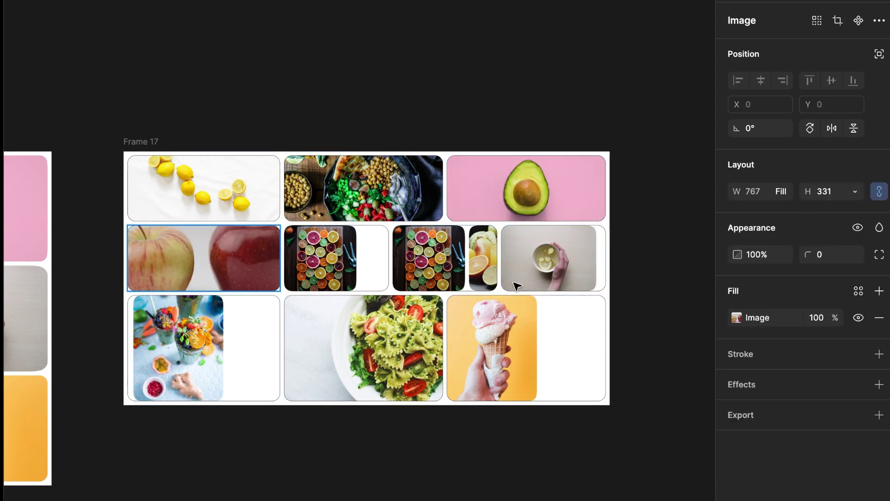
{"action": "left_click", "coordinate": [343, 269]}
{"action": "left_click", "coordinate": [343, 269]}
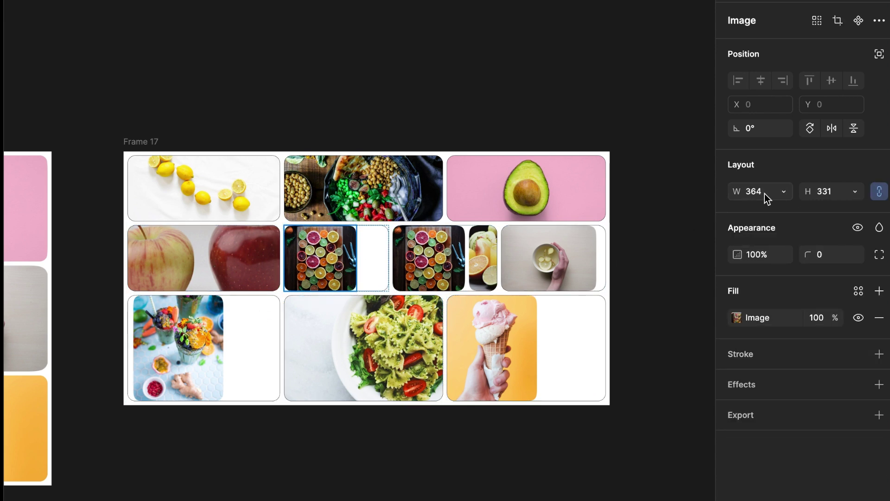
{"action": "left_click", "coordinate": [783, 190]}
{"action": "left_click", "coordinate": [783, 207]}
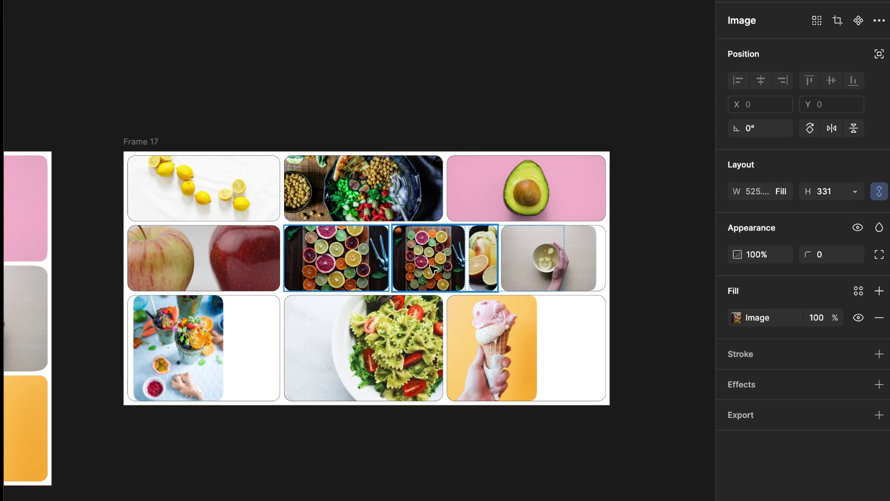
Remove the extra citrus photo from row 2's third card and set the juice photo's width to Fill container
{"action": "key", "text": "ctrl+z"}
{"action": "key", "text": "Escape"}
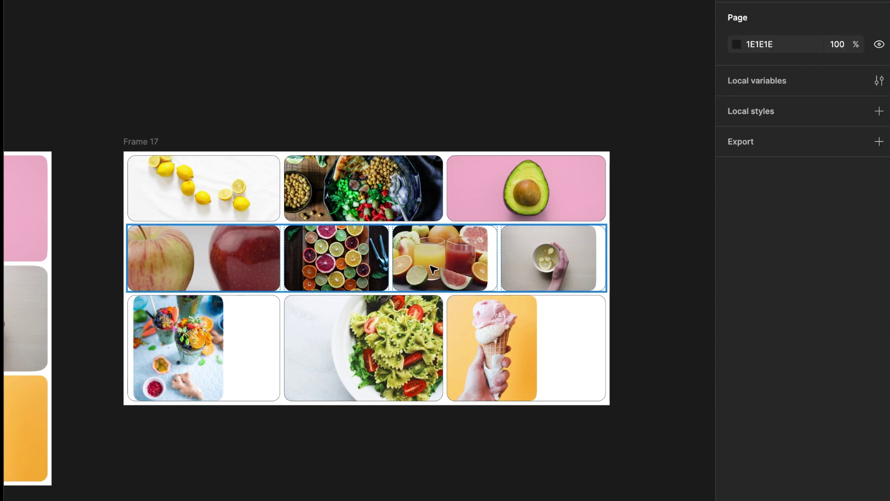
{"action": "left_click", "coordinate": [418, 273]}
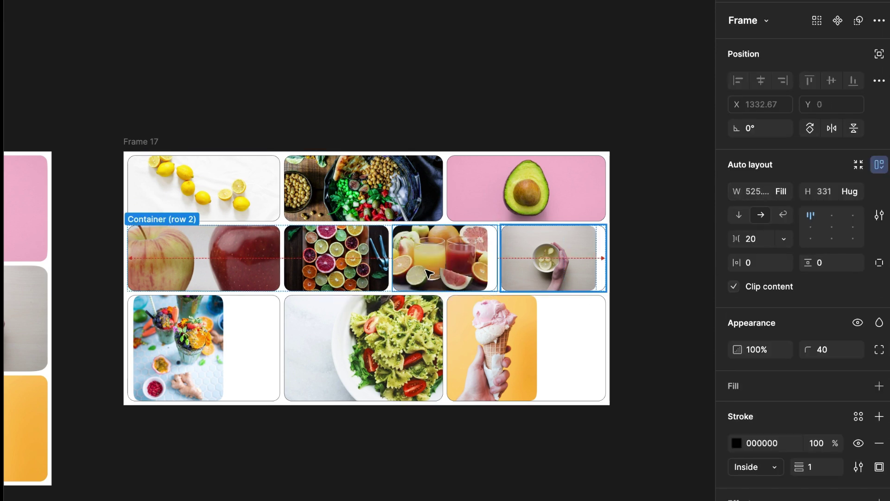
{"action": "double_click", "coordinate": [441, 259]}
{"action": "left_click", "coordinate": [789, 195]}
{"action": "left_click", "coordinate": [790, 207]}
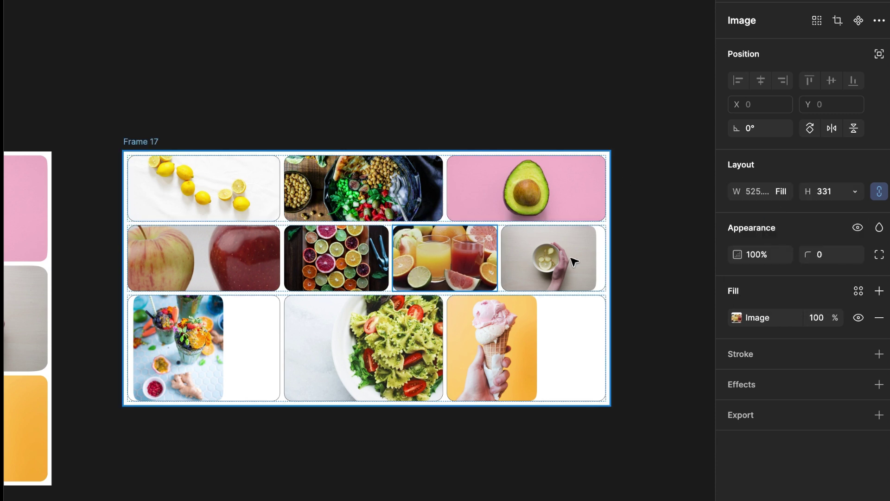
Set the width of the cup photo in row 2's last card to Fill container
{"action": "left_click", "coordinate": [570, 258]}
{"action": "left_click", "coordinate": [784, 191]}
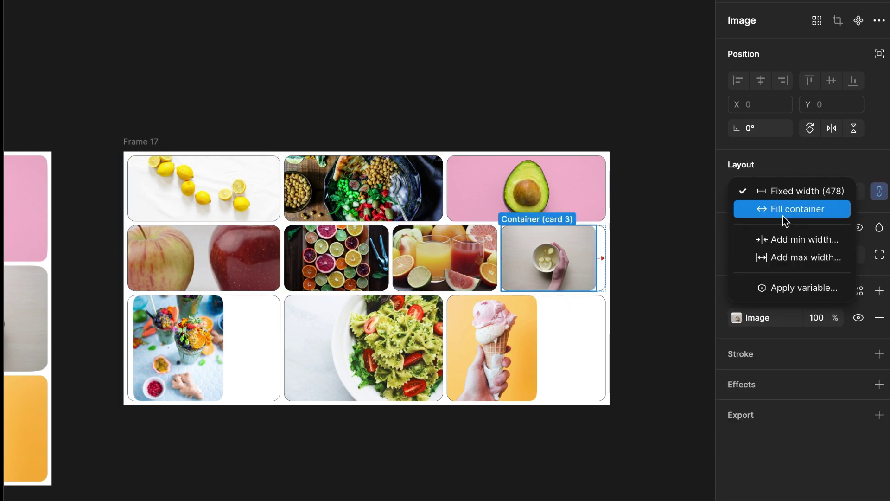
{"action": "left_click", "coordinate": [786, 207]}
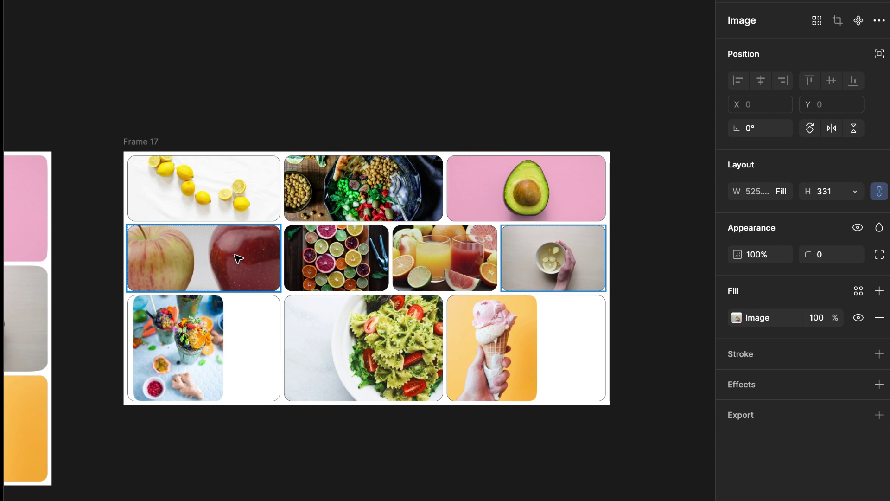
Set the width of the smoothie photo in row 3 to Fill container and its image scaling mode to Fill
{"action": "left_click", "coordinate": [238, 314]}
{"action": "double_click", "coordinate": [209, 338]}
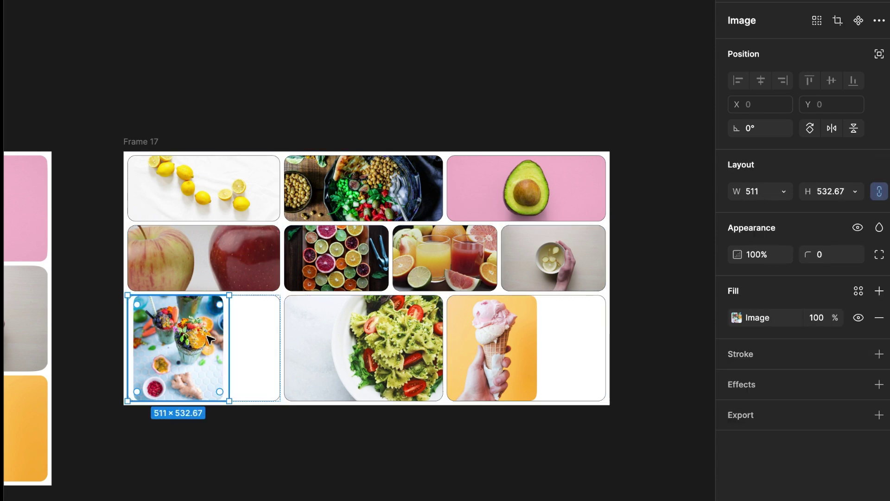
{"action": "left_click", "coordinate": [785, 191]}
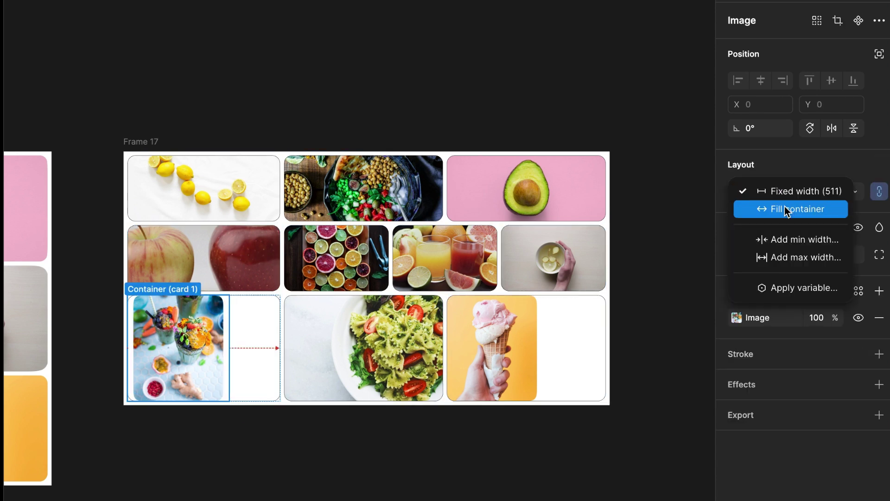
{"action": "left_click", "coordinate": [786, 206]}
{"action": "double_click", "coordinate": [210, 360]}
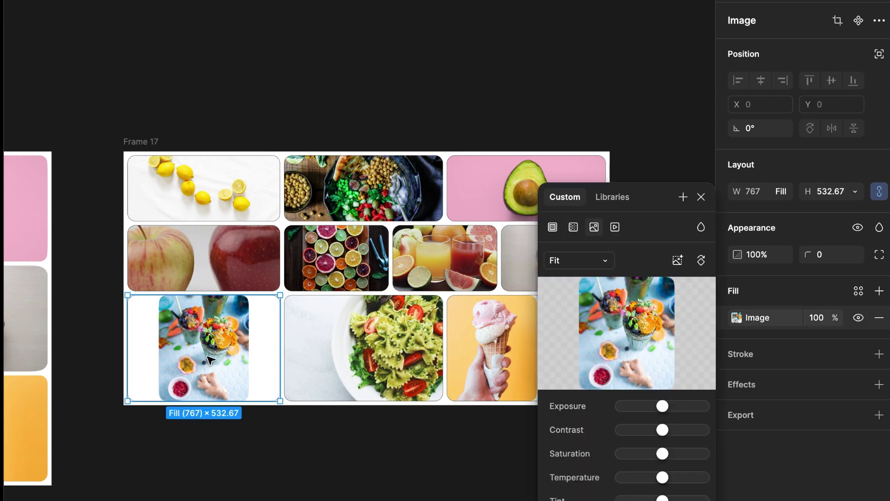
{"action": "left_click", "coordinate": [568, 267]}
{"action": "left_click", "coordinate": [577, 236]}
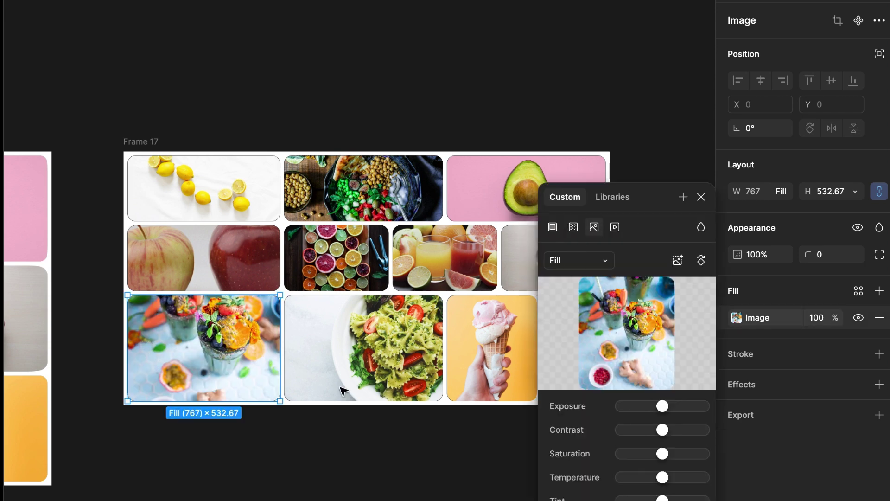
Change the pasta photo's image scaling mode in row 3's middle card to Fill
{"action": "left_click", "coordinate": [368, 356]}
{"action": "left_click", "coordinate": [737, 318]}
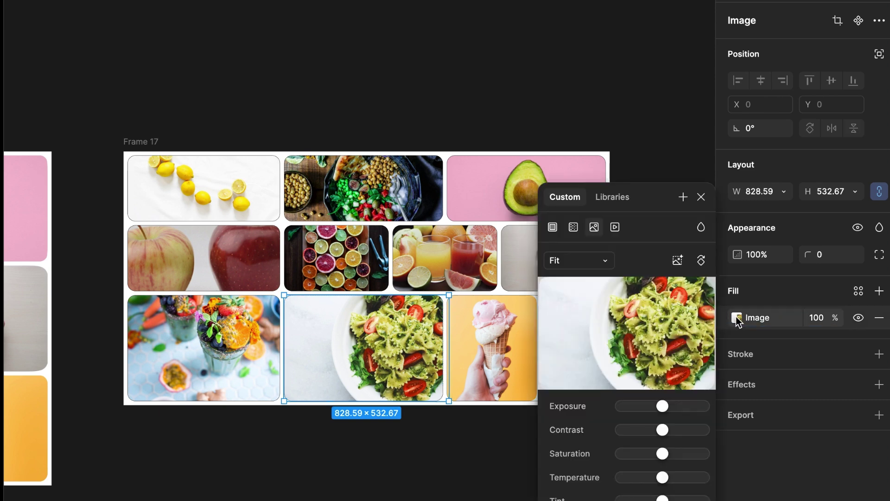
{"action": "left_click", "coordinate": [578, 260]}
{"action": "left_click", "coordinate": [574, 243]}
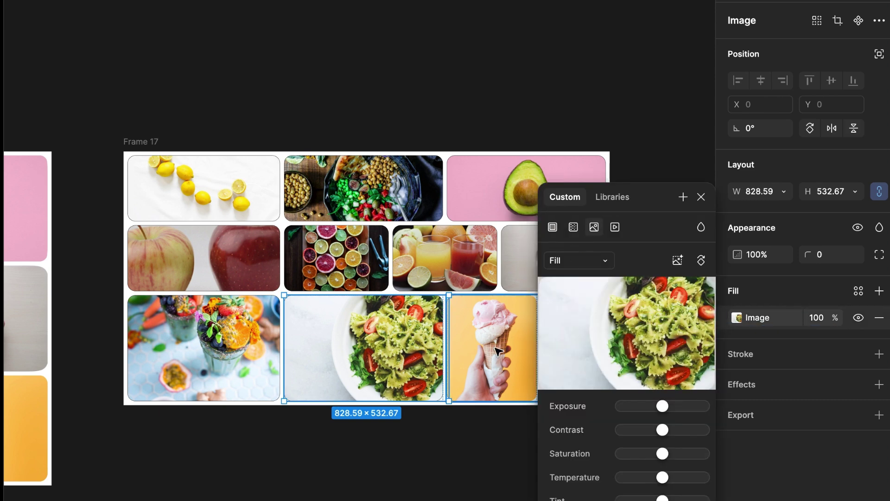
Change the ice cream photo's image scaling mode in row 3's third card to Fill and close the fill settings
{"action": "left_click", "coordinate": [497, 351]}
{"action": "left_click", "coordinate": [497, 350]}
{"action": "left_click", "coordinate": [737, 318]}
{"action": "left_click", "coordinate": [578, 260]}
{"action": "left_click", "coordinate": [578, 278]}
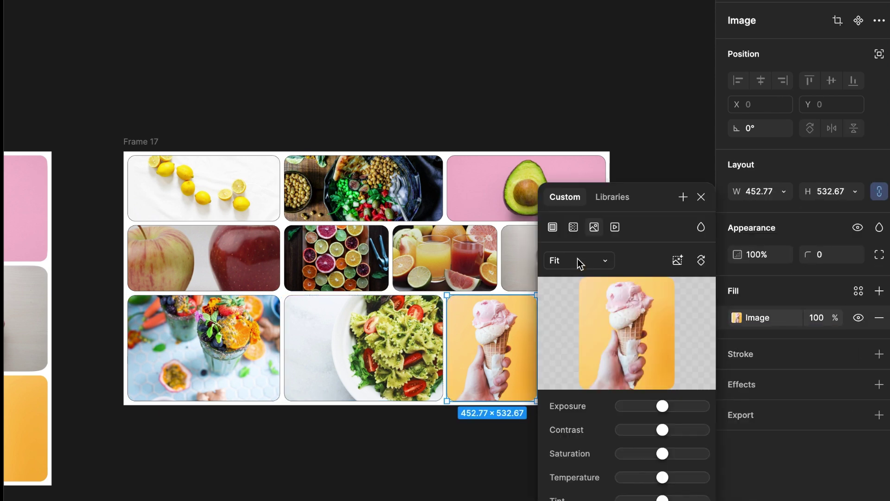
{"action": "left_click", "coordinate": [578, 260]}
{"action": "left_click", "coordinate": [576, 243]}
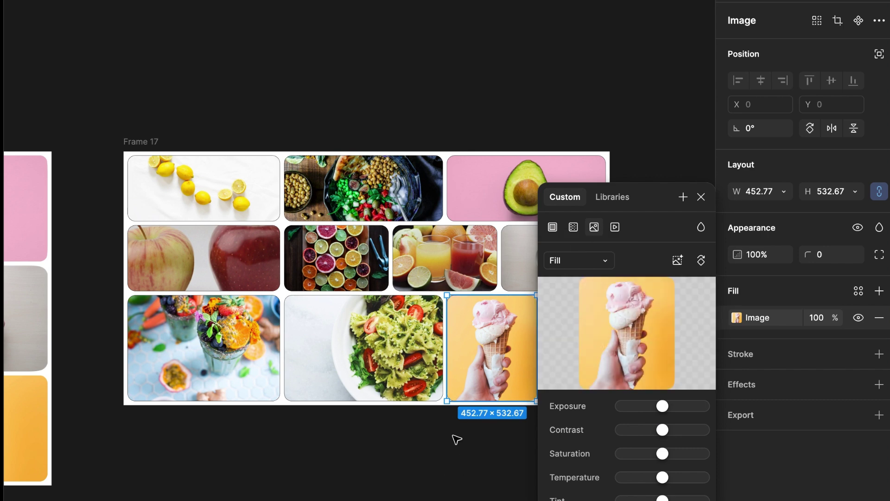
{"action": "left_click", "coordinate": [701, 197]}
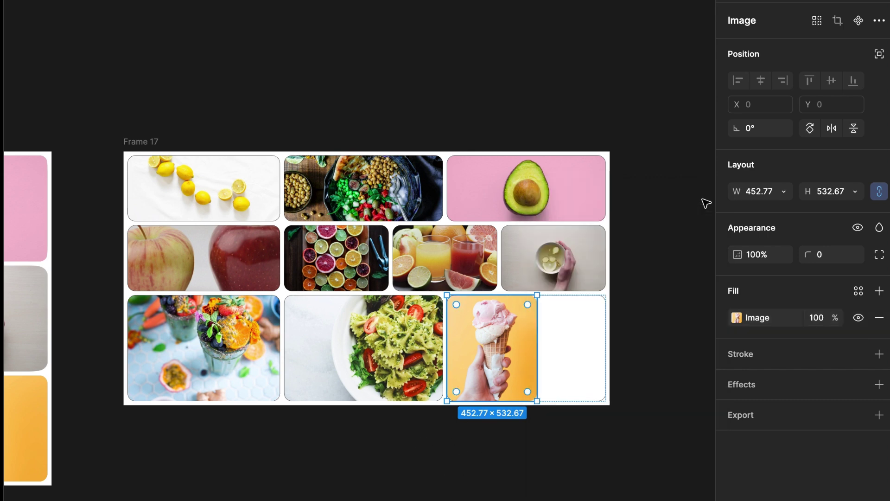
Set the widths of the ice cream and pasta photos in row 3 to Fill container
{"action": "left_click", "coordinate": [784, 193]}
{"action": "left_click", "coordinate": [785, 208]}
{"action": "left_click", "coordinate": [380, 351]}
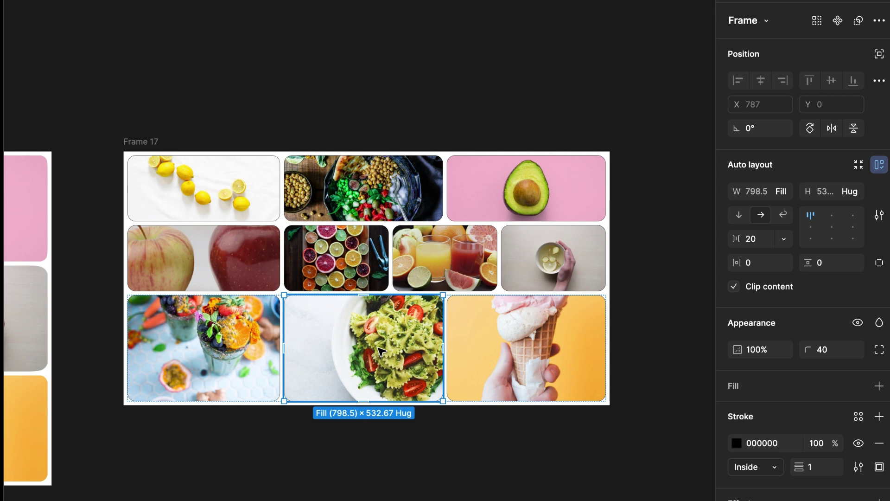
{"action": "left_click", "coordinate": [380, 350]}
{"action": "left_click", "coordinate": [788, 192]}
{"action": "left_click", "coordinate": [779, 209]}
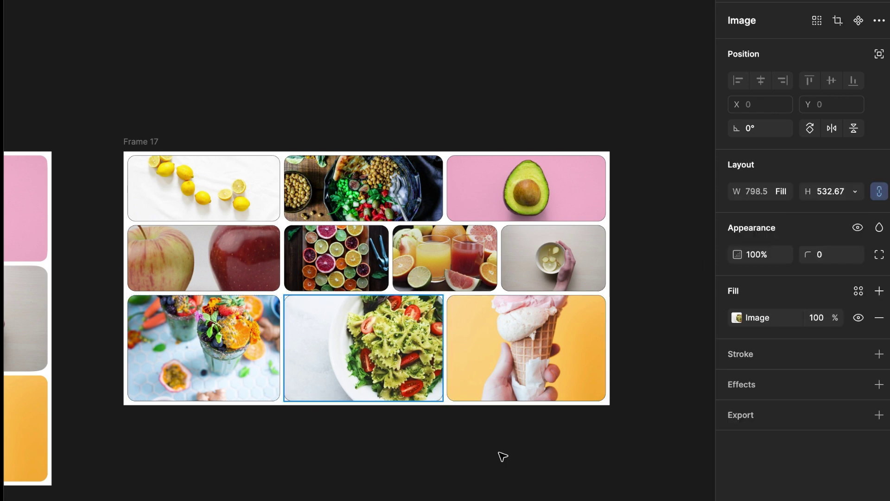
Hide the black stroke on the gallery's row frames and on every photo card inside them
{"action": "left_click", "coordinate": [498, 455]}
{"action": "scroll", "coordinate": [146, 143], "scroll_direction": "down", "scroll_amount": 2}
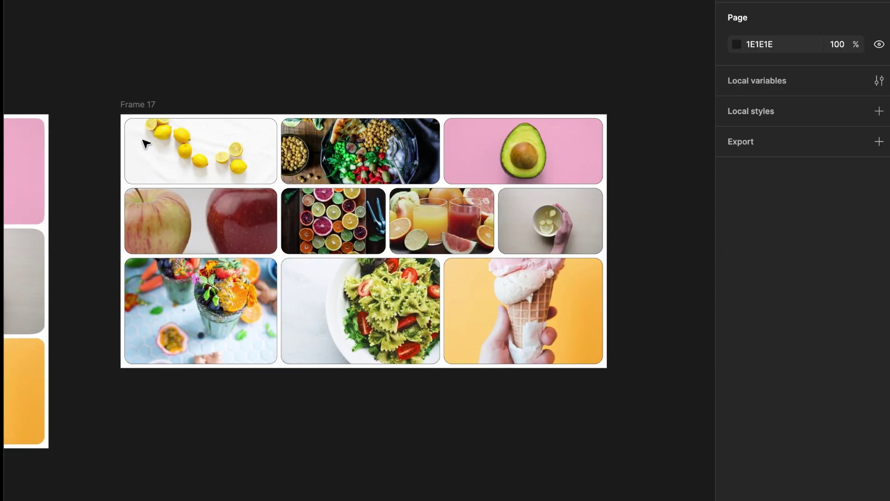
{"action": "left_click", "coordinate": [185, 152]}
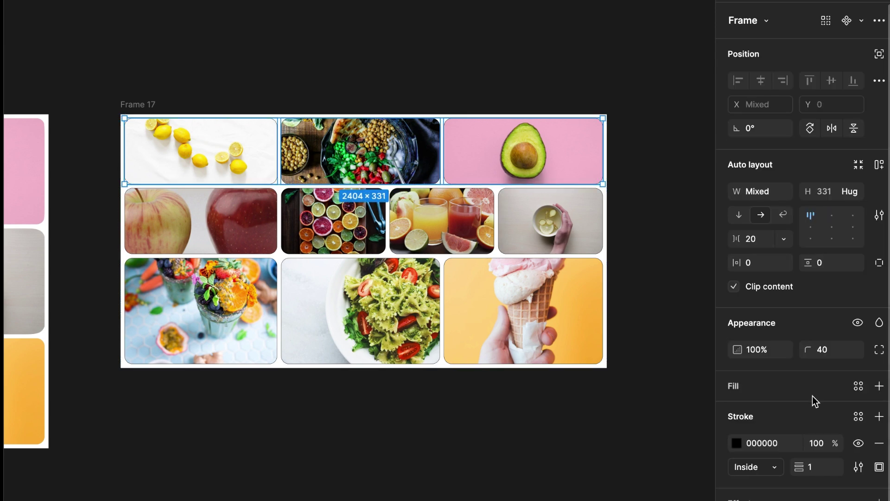
{"action": "left_click", "coordinate": [108, 56]}
{"action": "left_click", "coordinate": [138, 106]}
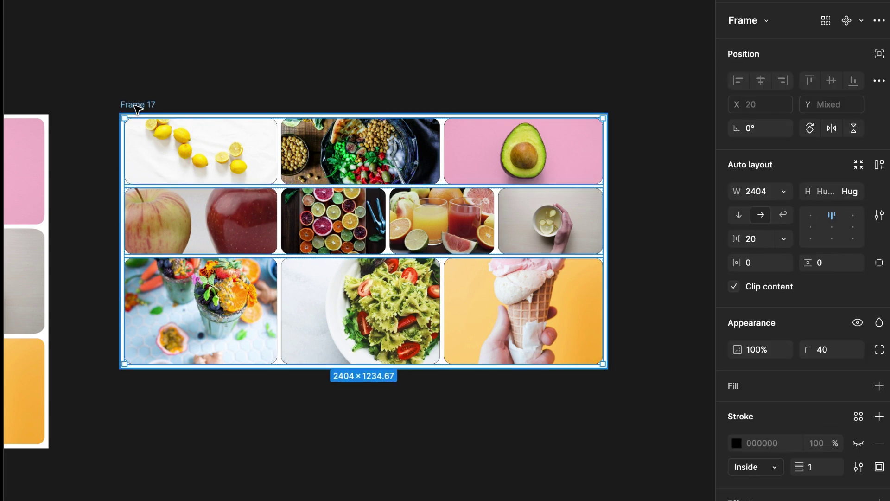
{"action": "left_click", "coordinate": [349, 460]}
{"action": "scroll", "coordinate": [350, 460], "scroll_direction": "down", "scroll_amount": 2}
{"action": "scroll", "coordinate": [350, 460], "scroll_direction": "right", "scroll_amount": 2}
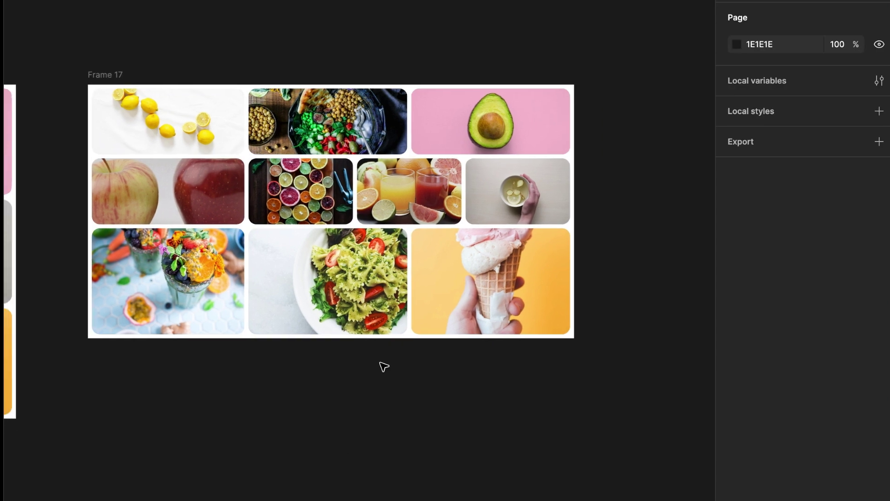
Check the width sizing of the row 1 frame and its lemon, skillet and avocado cards
{"action": "left_click", "coordinate": [222, 127]}
{"action": "left_click", "coordinate": [221, 126]}
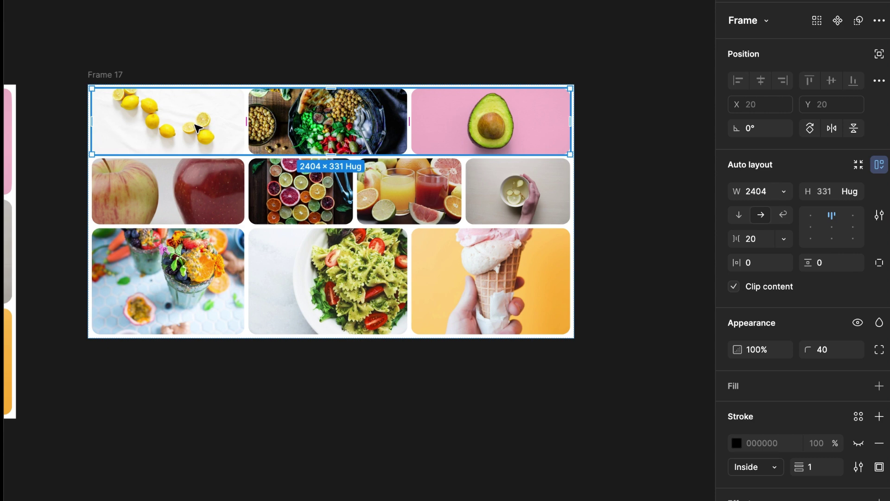
{"action": "left_click", "coordinate": [198, 129]}
{"action": "left_click", "coordinate": [325, 122]}
{"action": "left_click", "coordinate": [445, 135]}
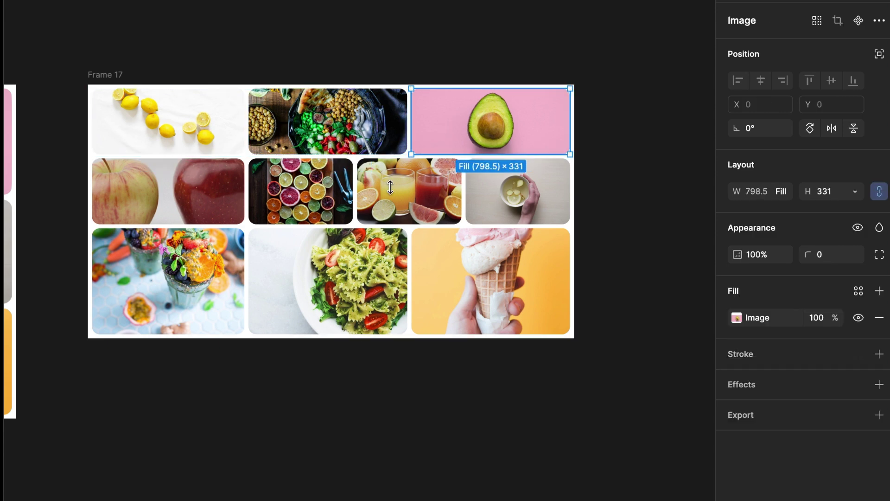
Narrow the apple card in row 2 to about 599 px wide and compare it with the neighbouring cards
{"action": "left_click", "coordinate": [389, 187]}
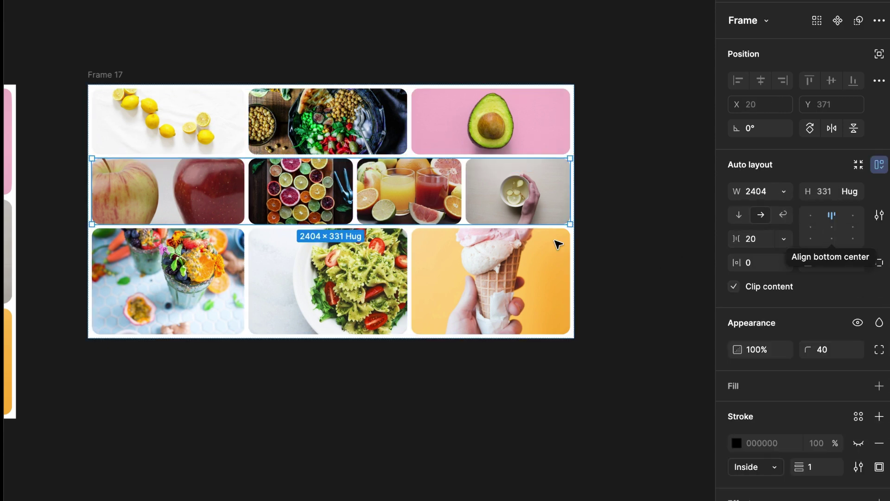
{"action": "left_click", "coordinate": [200, 203]}
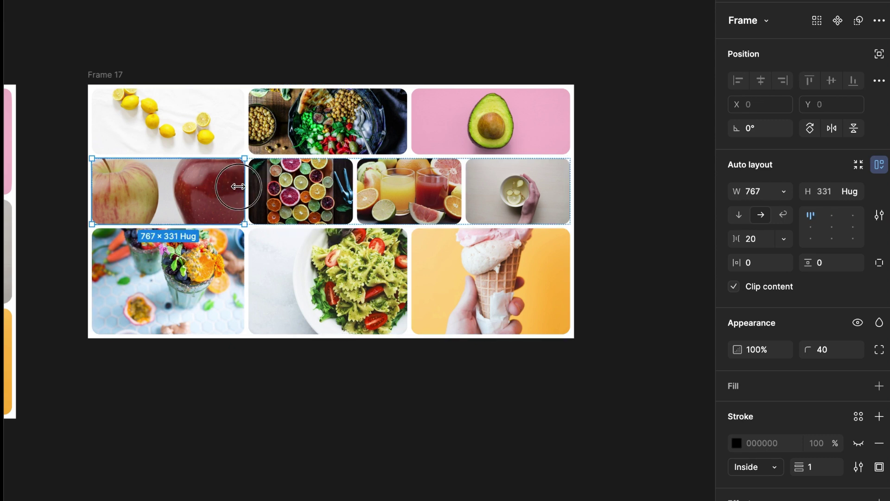
{"action": "left_click_drag", "start_coordinate": [244, 185], "coordinate": [214, 186]}
{"action": "key", "text": "Tab"}
{"action": "key", "text": "Tab"}
{"action": "key", "text": "Tab"}
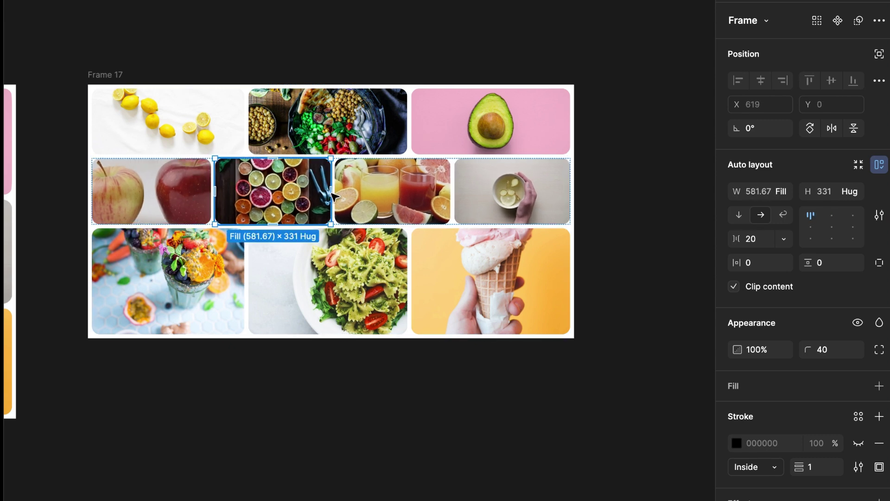
Narrow the apple card in row 2 further, set its width to 583, and check the other cards' widths
{"action": "left_click", "coordinate": [189, 207]}
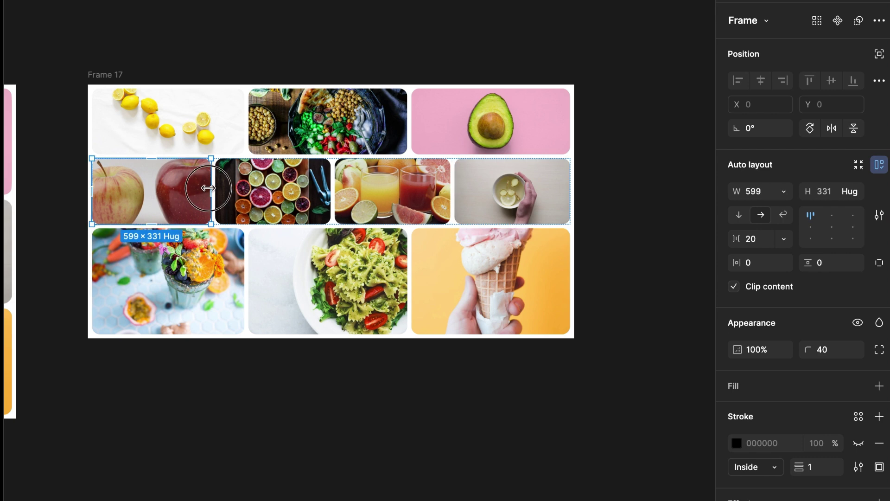
{"action": "left_click_drag", "start_coordinate": [211, 186], "coordinate": [207, 187]}
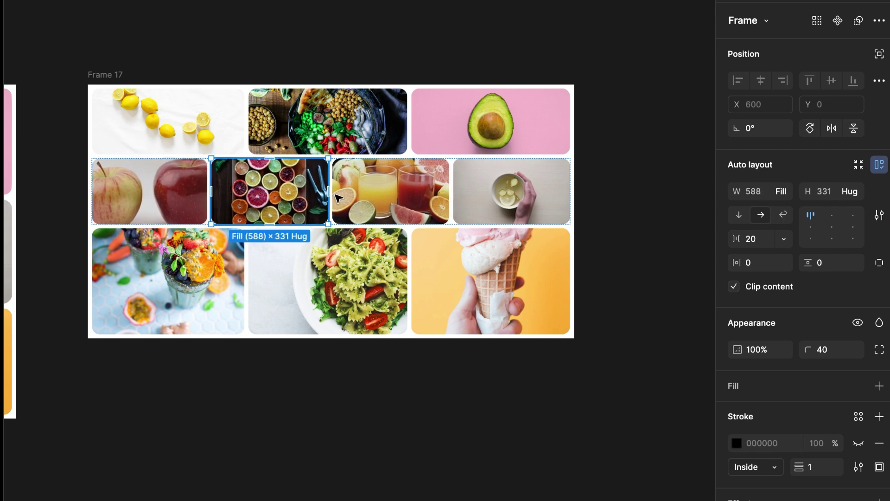
{"action": "left_click", "coordinate": [755, 198]}
{"action": "type", "text": "5"}
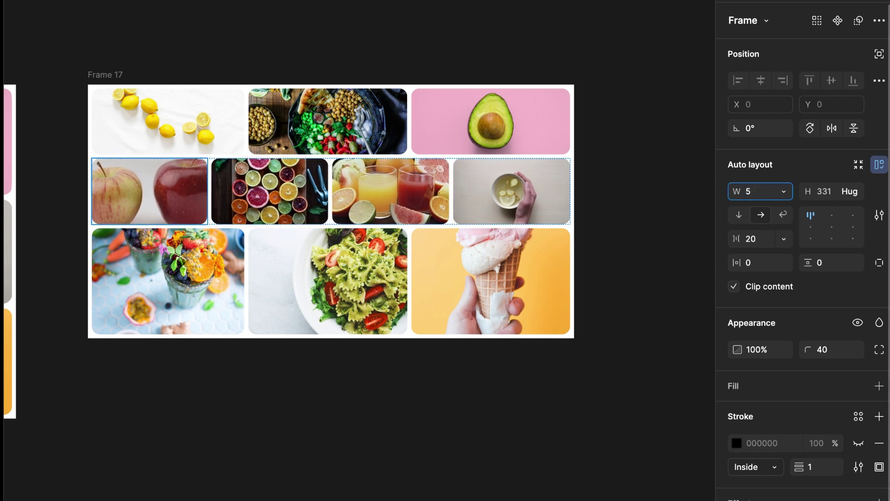
{"action": "type", "text": "83"}
{"action": "key", "text": "Return"}
{"action": "key", "text": "Tab"}
{"action": "key", "text": "Tab"}
{"action": "key", "text": "Tab"}
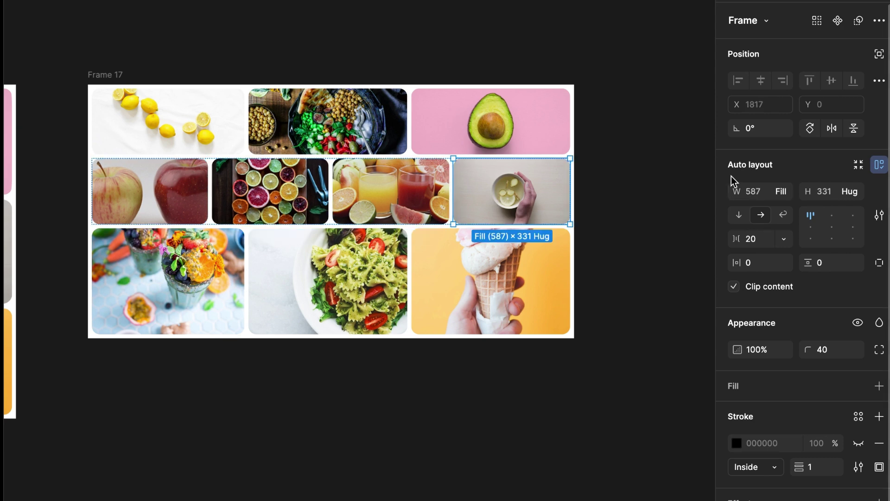
Try widths of 584 and 585 on the apple card in row 2, comparing it with the row's other cards
{"action": "double_click", "coordinate": [148, 195]}
{"action": "key", "text": "Escape"}
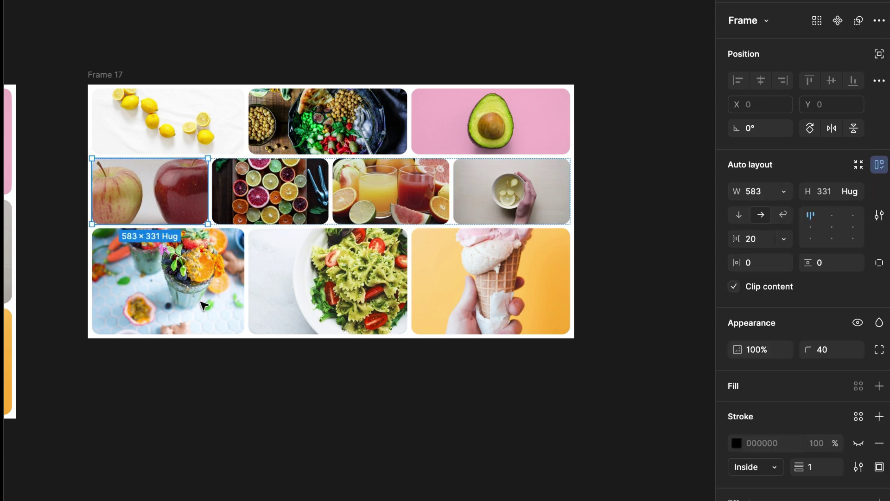
{"action": "left_click", "coordinate": [753, 194]}
{"action": "type", "text": "584"}
{"action": "key", "text": "Return"}
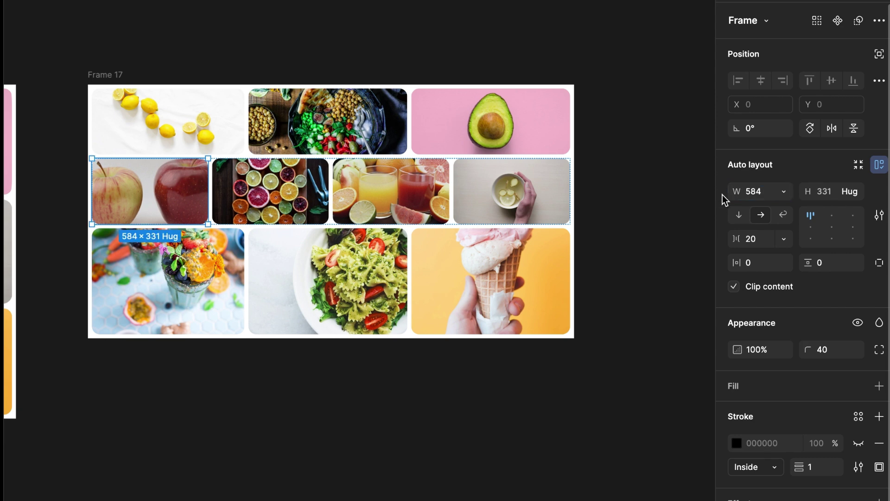
{"action": "left_click", "coordinate": [756, 202]}
{"action": "type", "text": "58"}
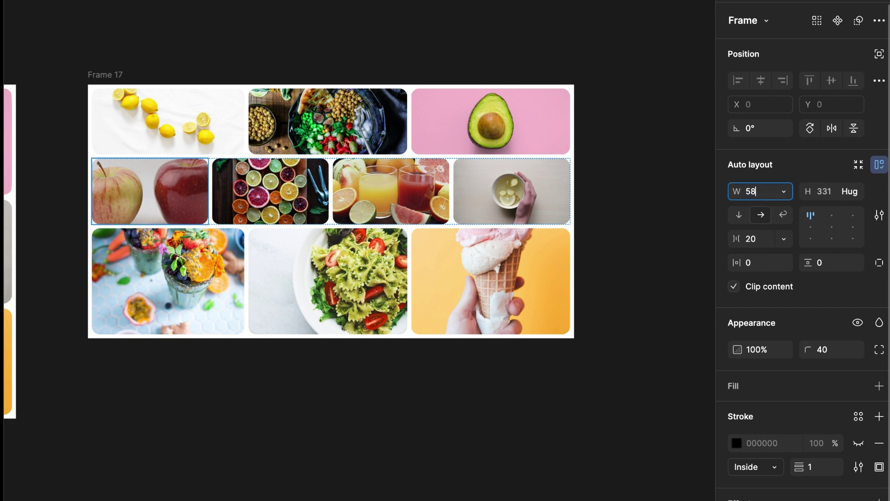
{"action": "type", "text": "5"}
{"action": "key", "text": "Return"}
{"action": "left_click", "coordinate": [271, 191]}
{"action": "left_click", "coordinate": [391, 191]}
{"action": "left_click", "coordinate": [470, 211]}
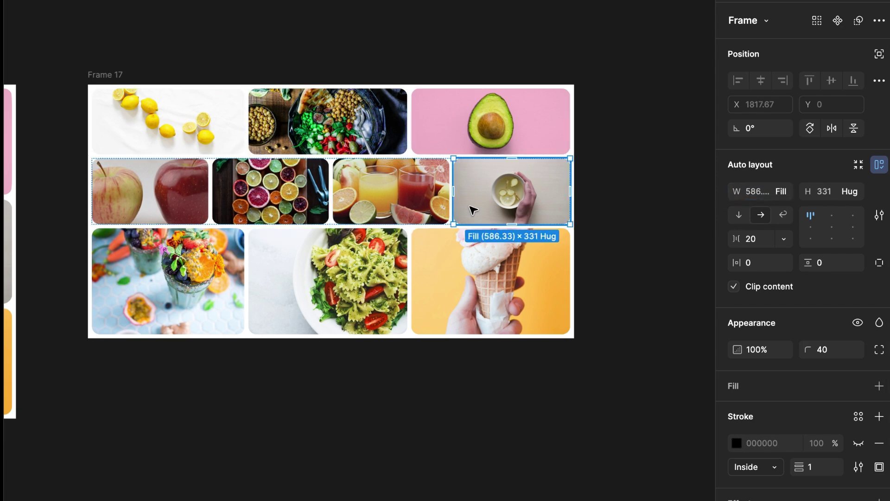
Set the apple card's width in row 2 to 586
{"action": "left_click", "coordinate": [194, 186]}
{"action": "type", "text": "586"}
{"action": "key", "text": "Return"}
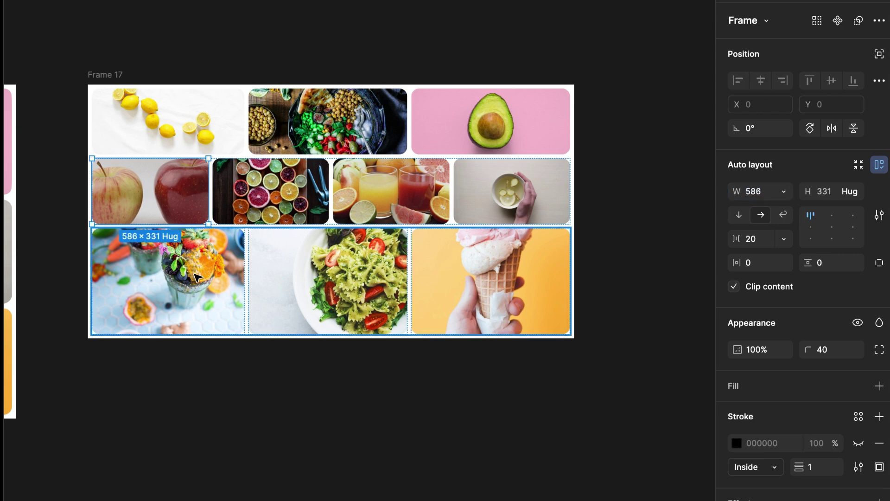
Set the width of the row 1 frame to Fill container
{"action": "left_click", "coordinate": [236, 291]}
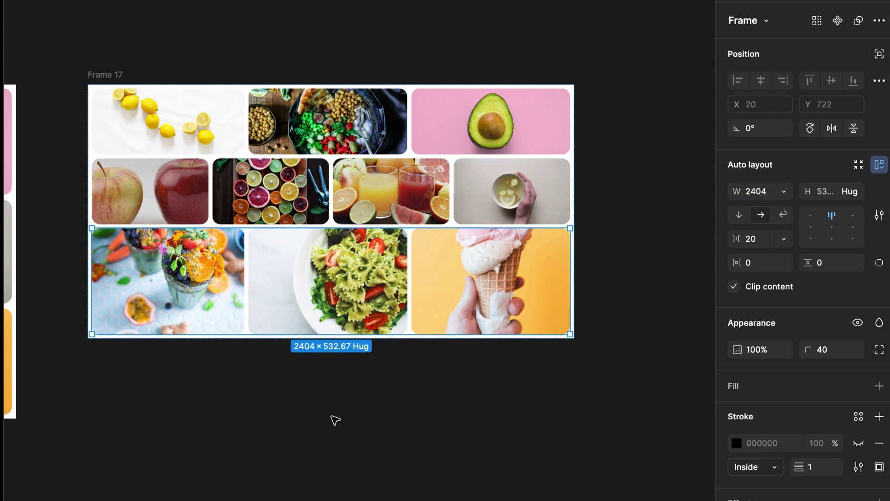
{"action": "scroll", "coordinate": [438, 417], "scroll_direction": "down", "scroll_amount": 1}
{"action": "scroll", "coordinate": [437, 417], "scroll_direction": "right", "scroll_amount": 1}
{"action": "left_click", "coordinate": [281, 111]}
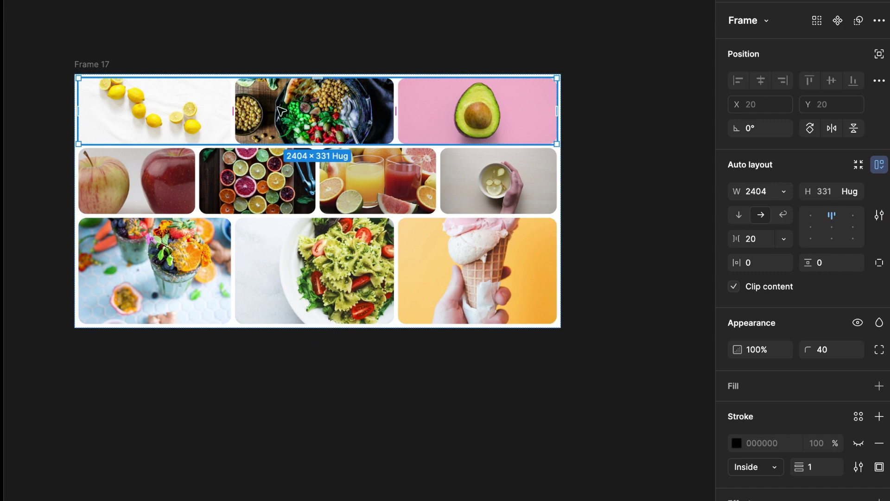
{"action": "left_click", "coordinate": [783, 191]}
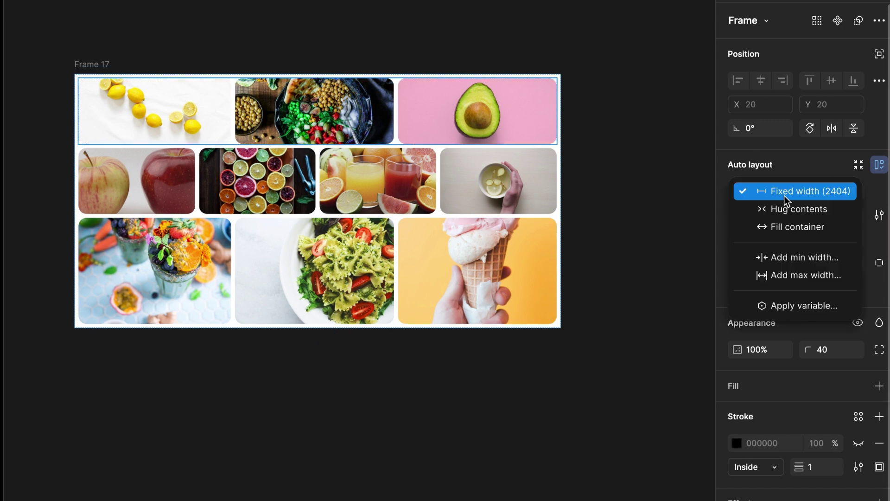
{"action": "left_click", "coordinate": [790, 230]}
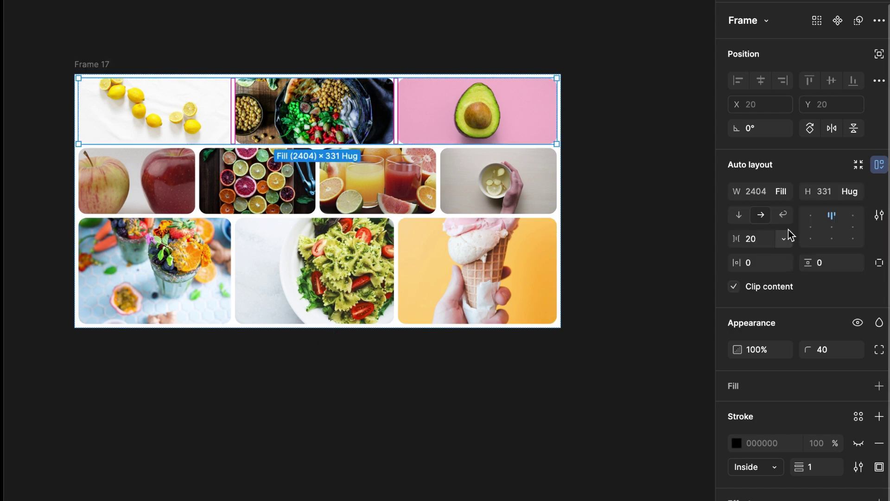
Check the width sizing of each card in rows 1 and 2, comparing fixed-width first cards with the others
{"action": "left_click", "coordinate": [154, 127]}
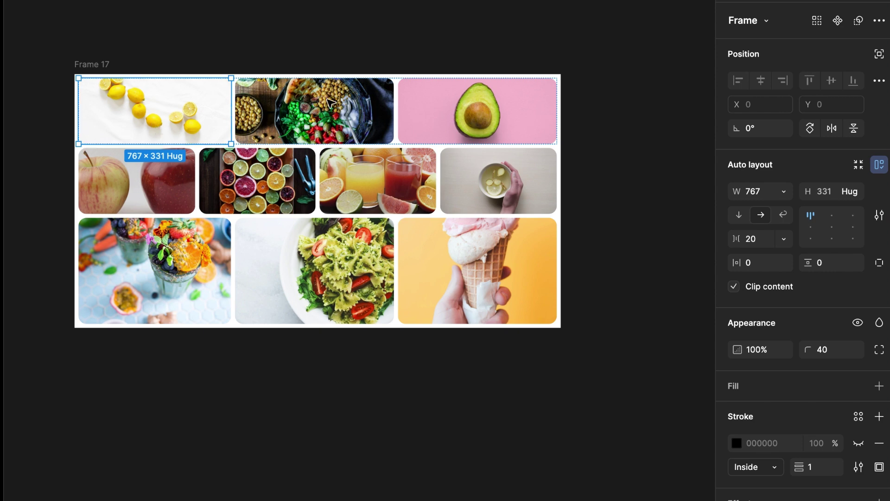
{"action": "left_click", "coordinate": [346, 103]}
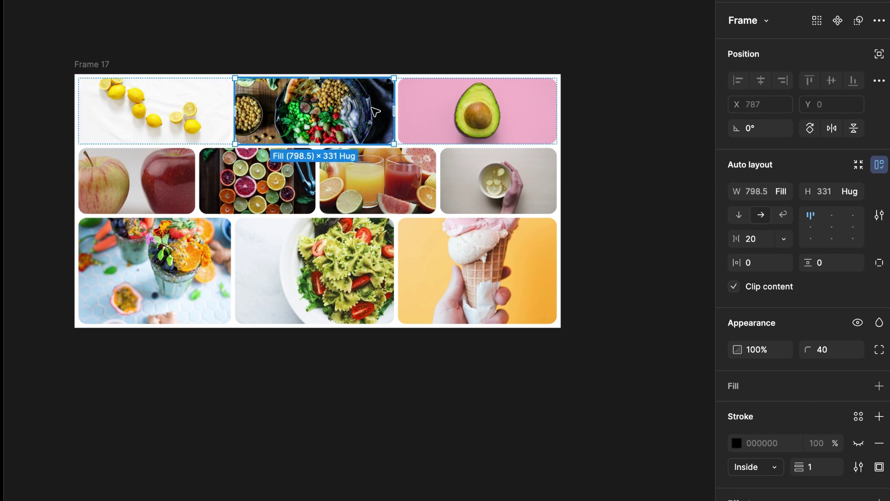
{"action": "left_click", "coordinate": [462, 117]}
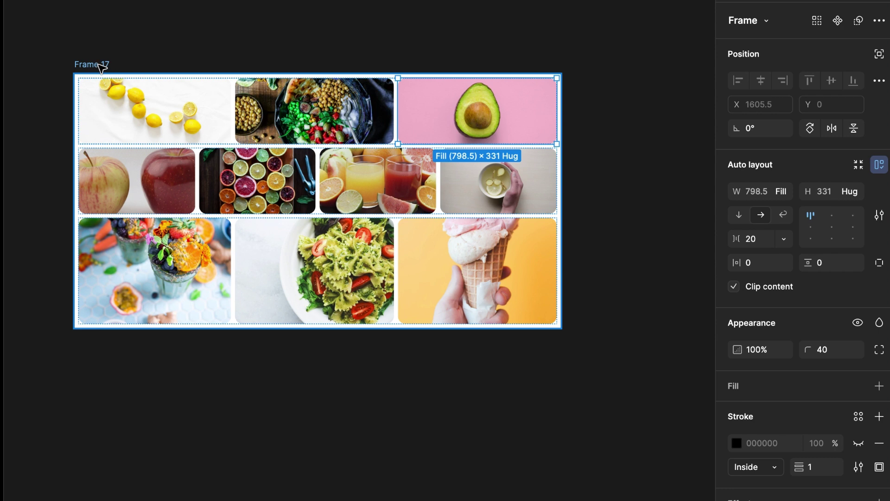
{"action": "left_click", "coordinate": [128, 195]}
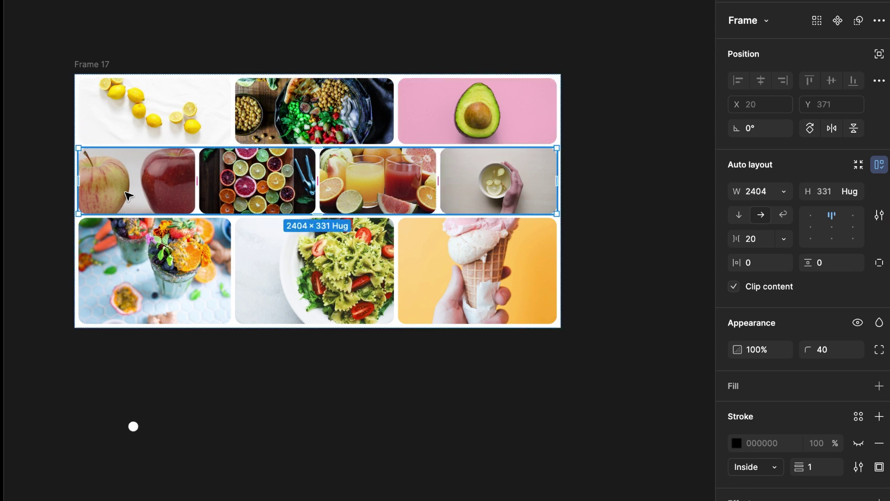
{"action": "left_click", "coordinate": [129, 195]}
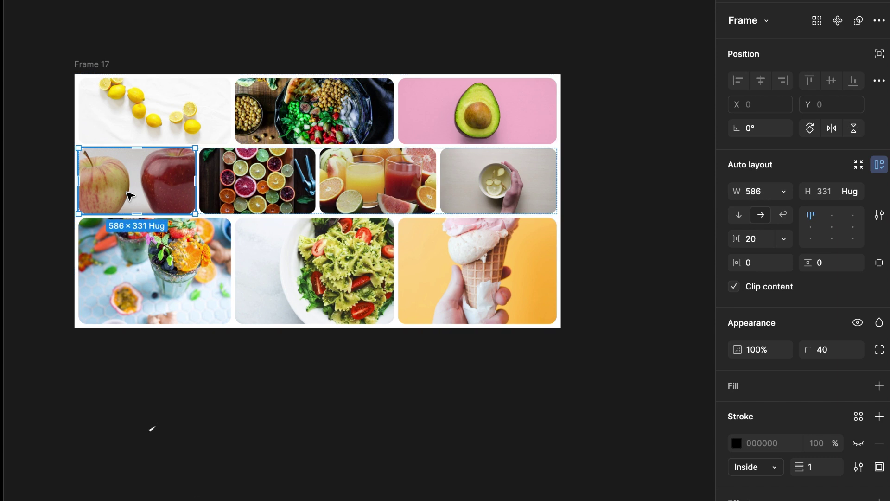
{"action": "left_click", "coordinate": [257, 183]}
{"action": "left_click", "coordinate": [352, 180]}
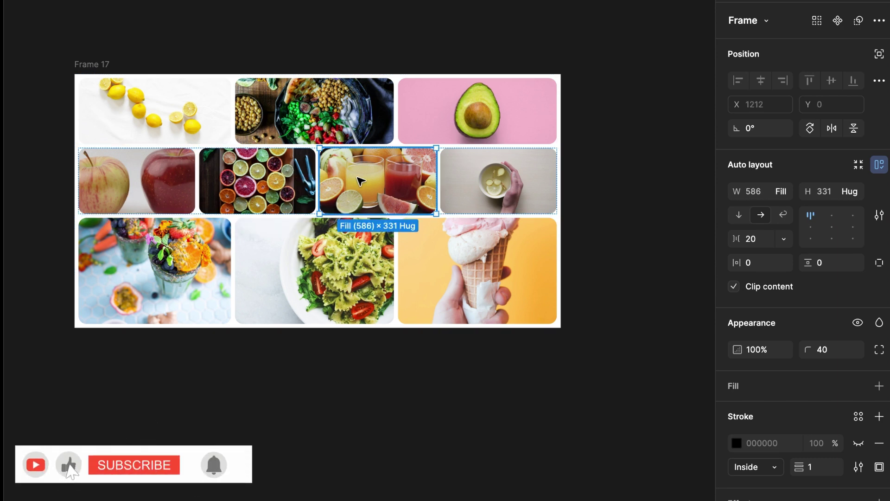
{"action": "left_click", "coordinate": [474, 181]}
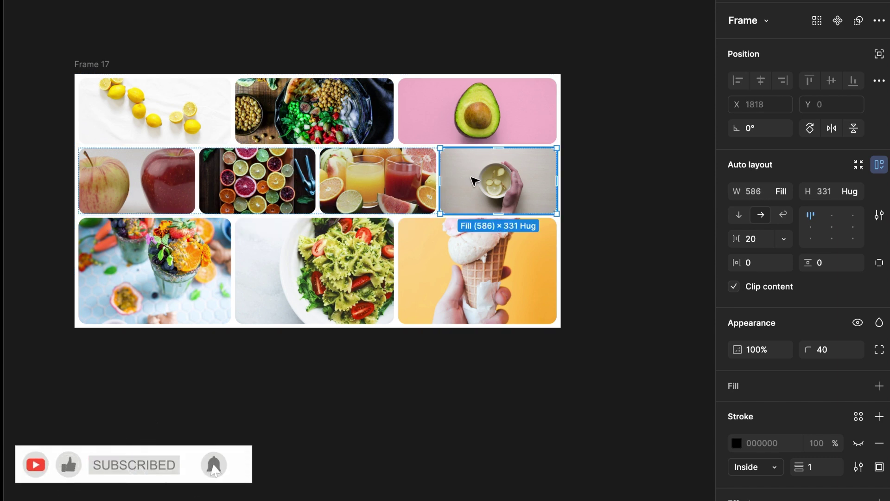
Set the widths of the row 3 and row 2 frames to Fill container
{"action": "left_click", "coordinate": [157, 290]}
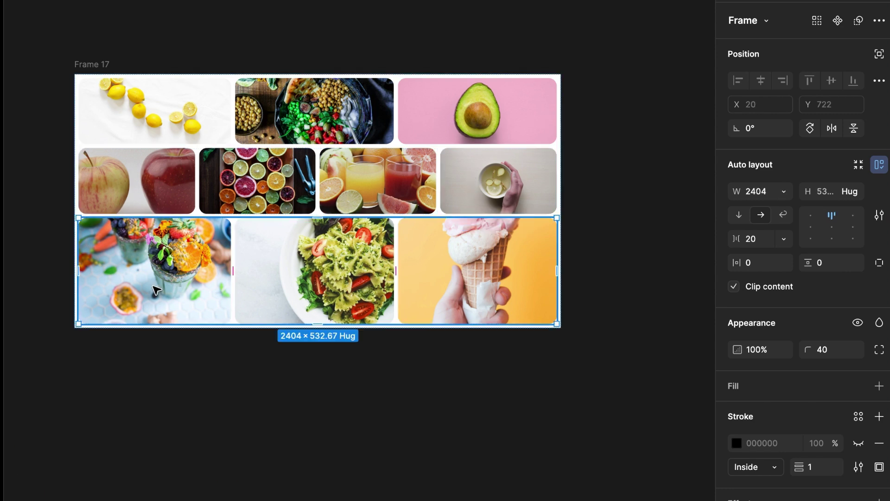
{"action": "left_click", "coordinate": [787, 193]}
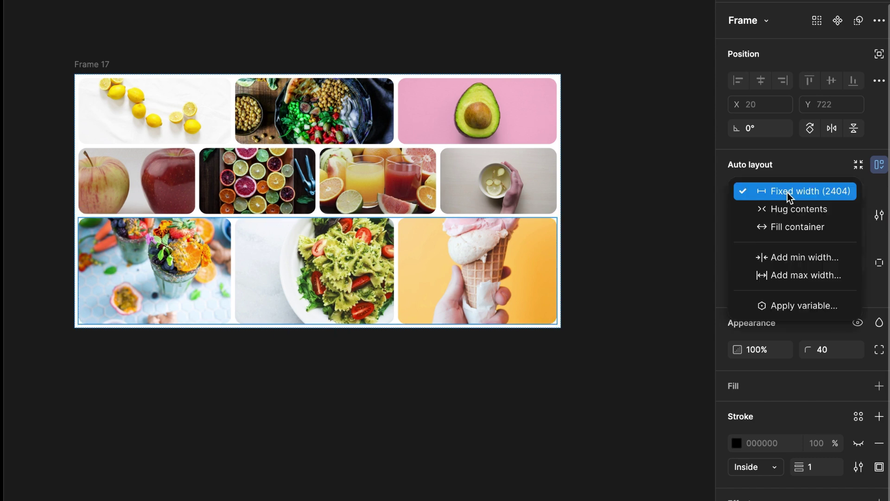
{"action": "left_click", "coordinate": [787, 231]}
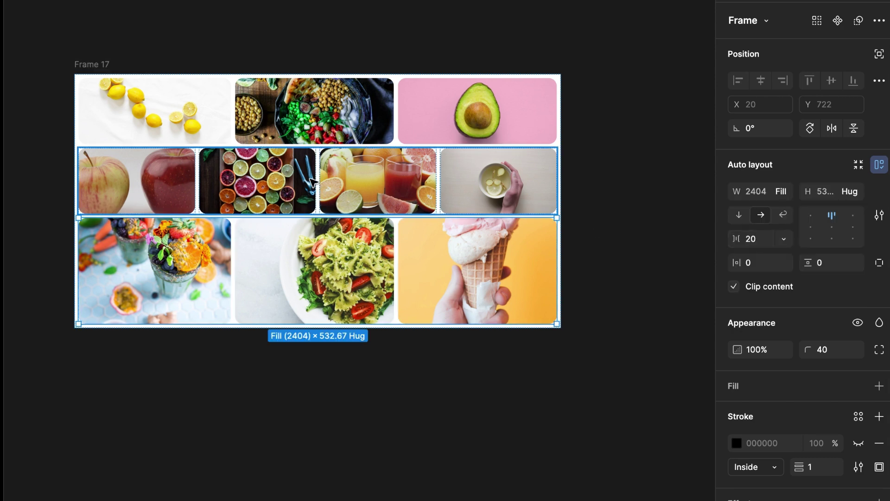
{"action": "left_click", "coordinate": [313, 182]}
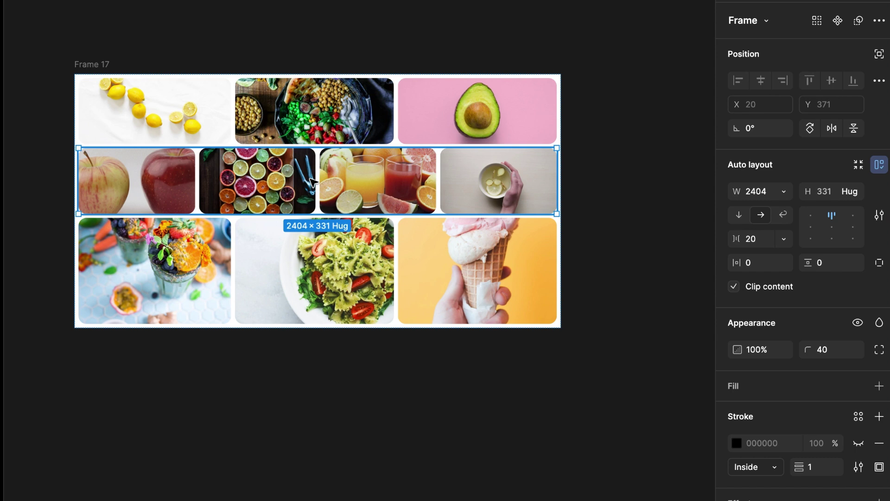
{"action": "left_click", "coordinate": [790, 193]}
{"action": "left_click", "coordinate": [787, 229]}
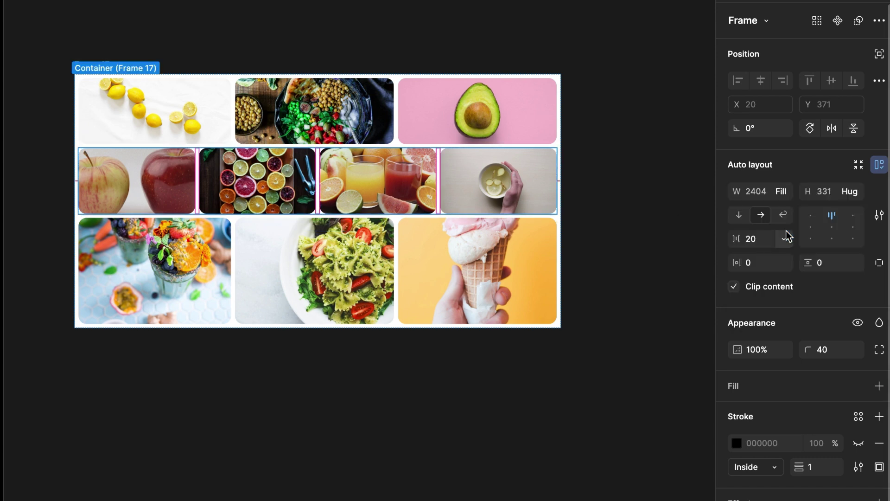
Set the width of the smoothie card in row 3 to Fill container
{"action": "double_click", "coordinate": [178, 278]}
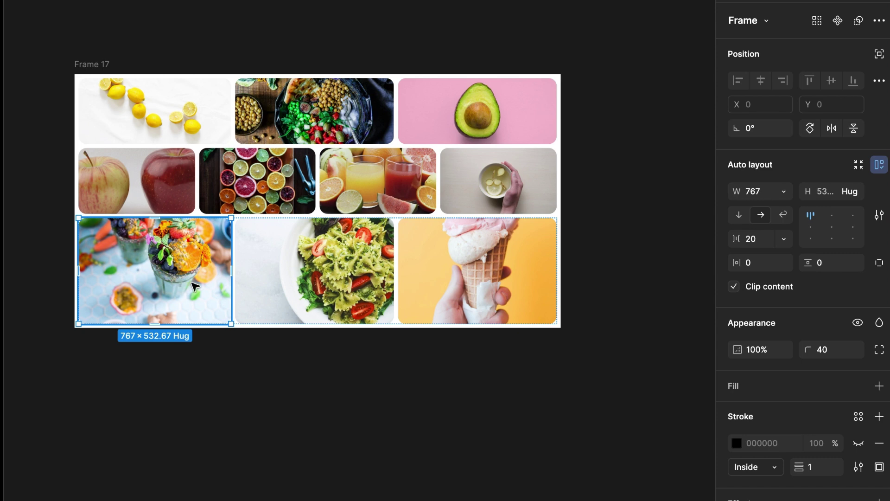
{"action": "left_click", "coordinate": [787, 195]}
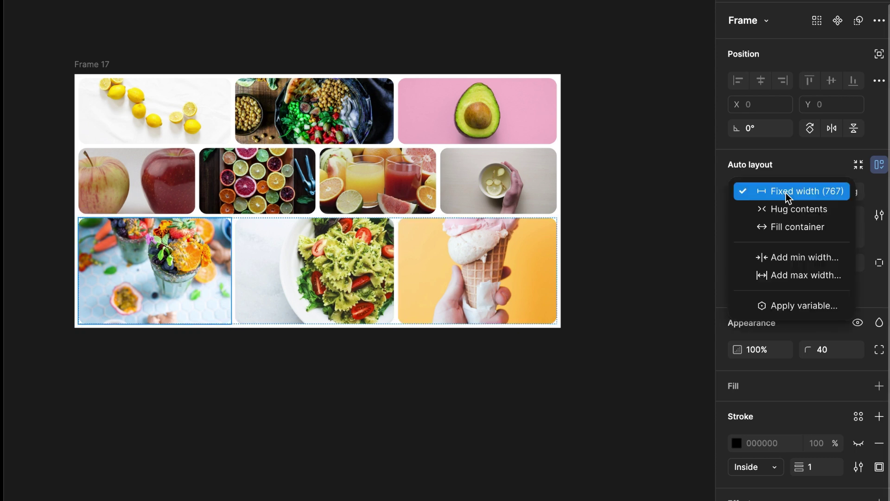
{"action": "left_click", "coordinate": [783, 227]}
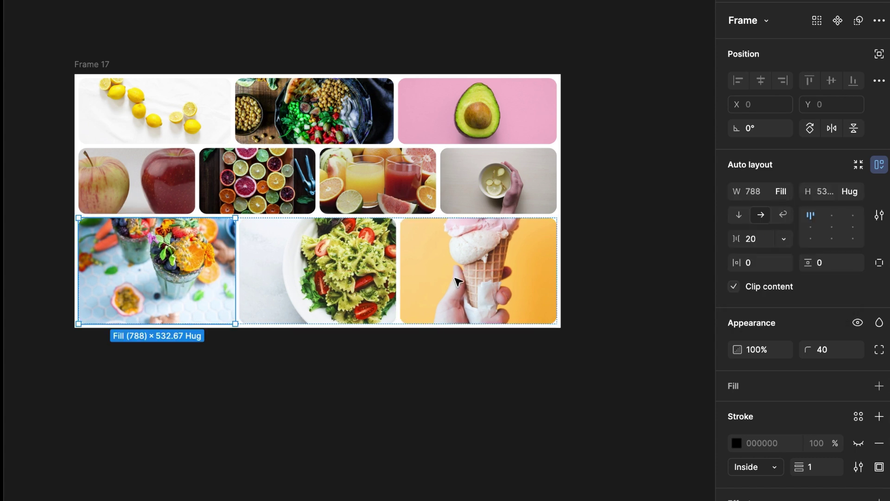
Set the pasta salad card in row 3 to a fixed width of 788
{"action": "left_click", "coordinate": [357, 278]}
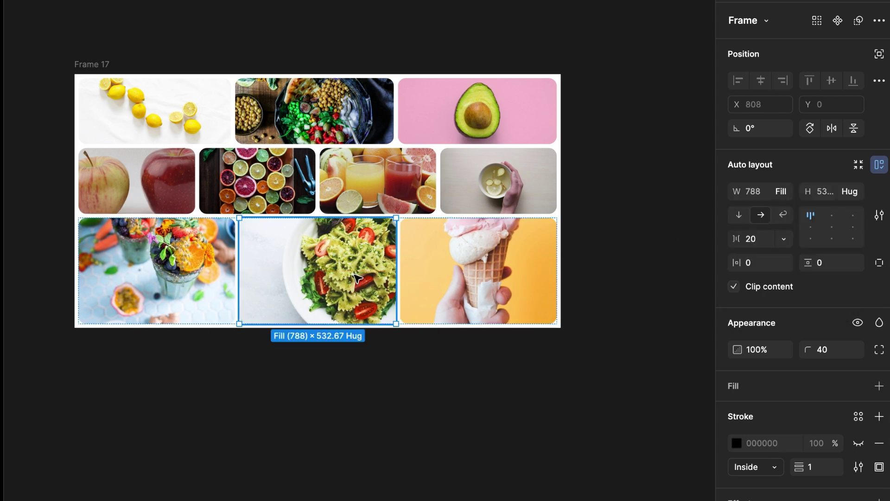
{"action": "left_click", "coordinate": [783, 194]}
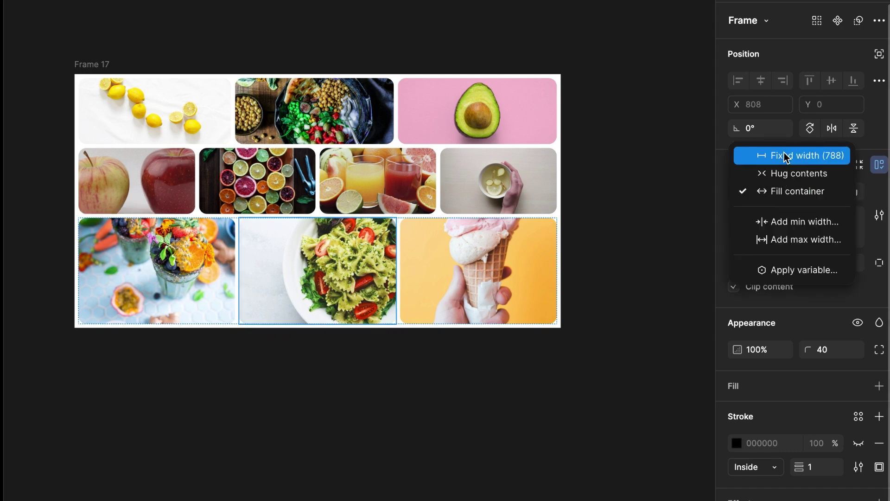
{"action": "key", "text": "Escape"}
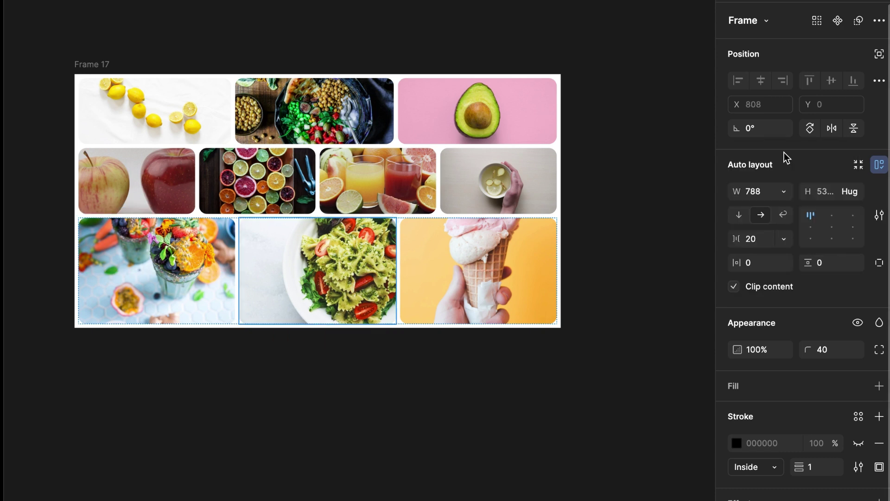
Check the width sizing of the ice cream card and of the three row frames
{"action": "left_click", "coordinate": [513, 265]}
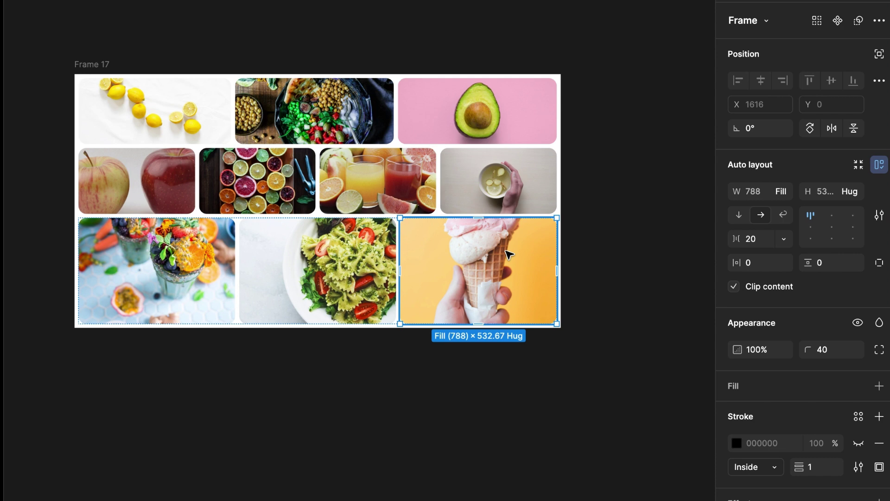
{"action": "key", "text": "Escape"}
{"action": "left_click", "coordinate": [294, 258]}
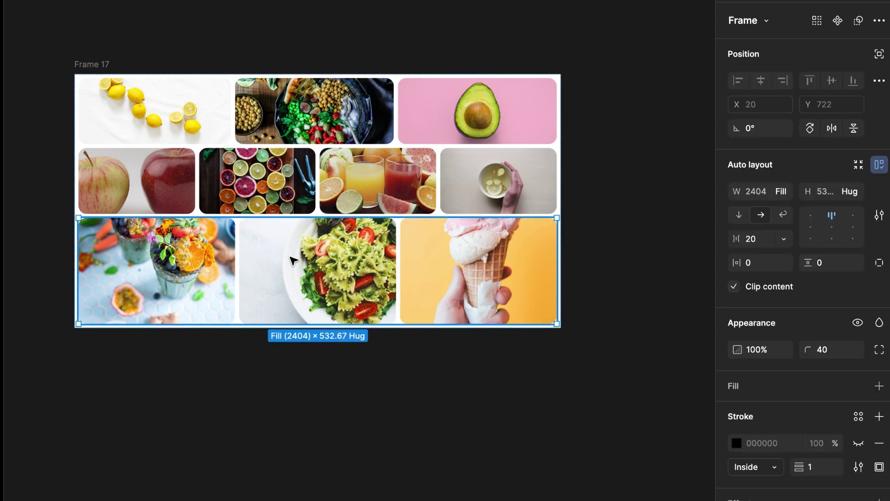
{"action": "left_click", "coordinate": [312, 202], "text": "shift"}
{"action": "left_click", "coordinate": [309, 130], "text": "shift"}
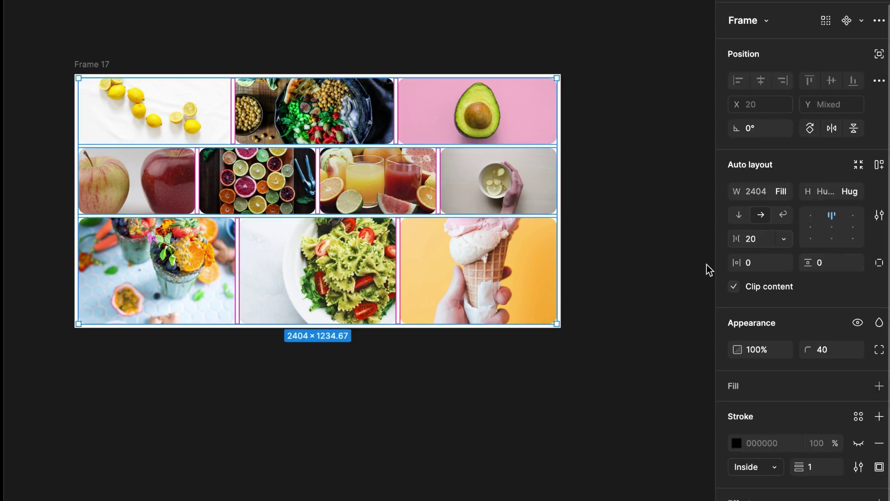
Widen the Frame 17 gallery container to about 2518 to test how the rows stretch
{"action": "left_click", "coordinate": [135, 61]}
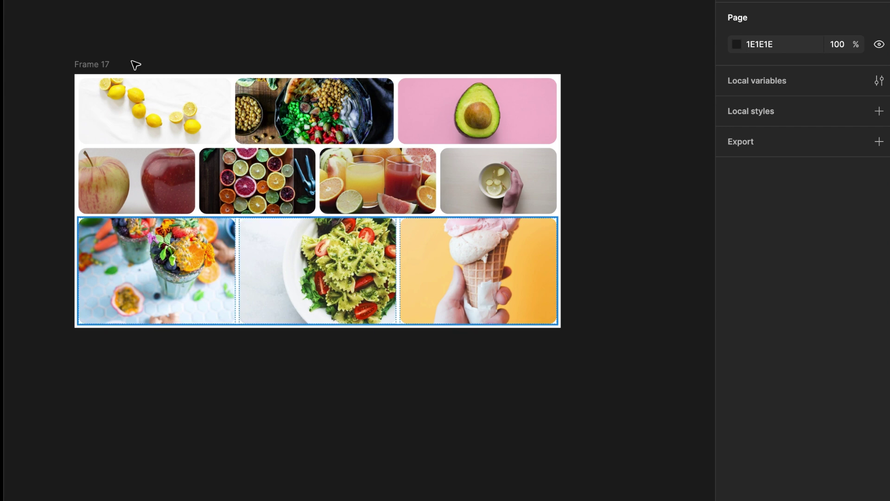
{"action": "left_click", "coordinate": [97, 64]}
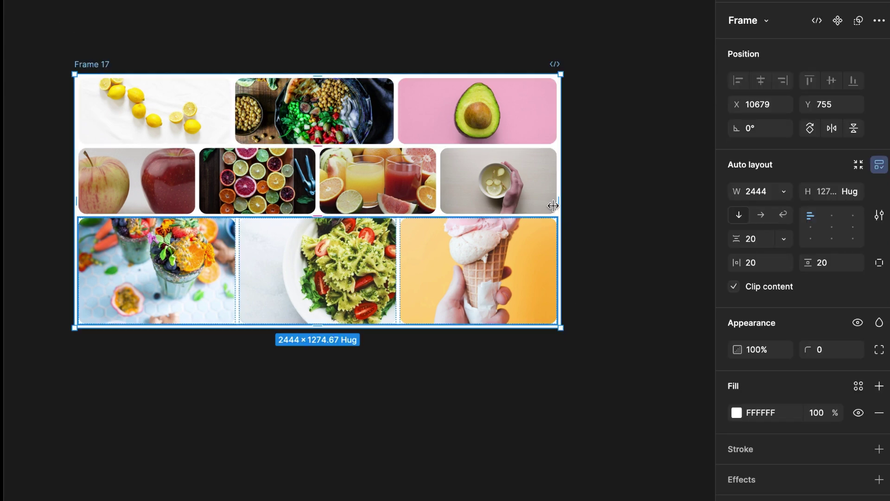
{"action": "left_click_drag", "start_coordinate": [561, 200], "coordinate": [582, 245]}
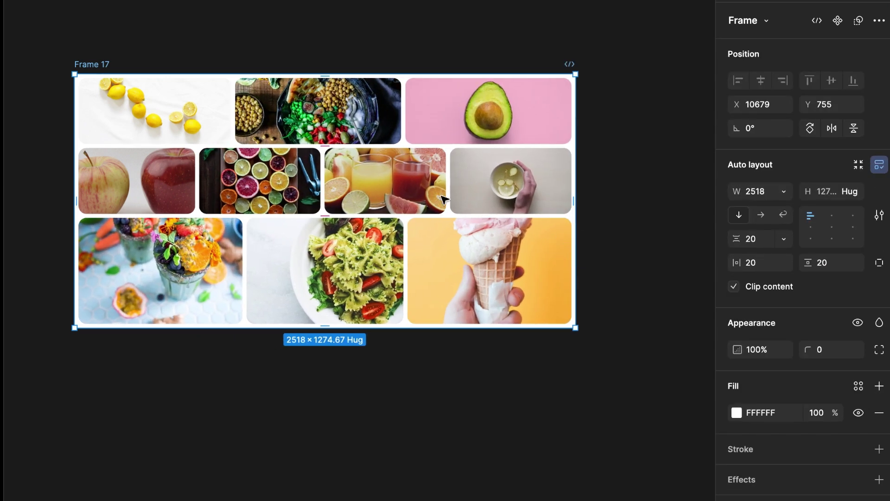
Inspect the width sizing of the lemon, apple and pasta salad cards in the three rows
{"action": "double_click", "coordinate": [198, 113]}
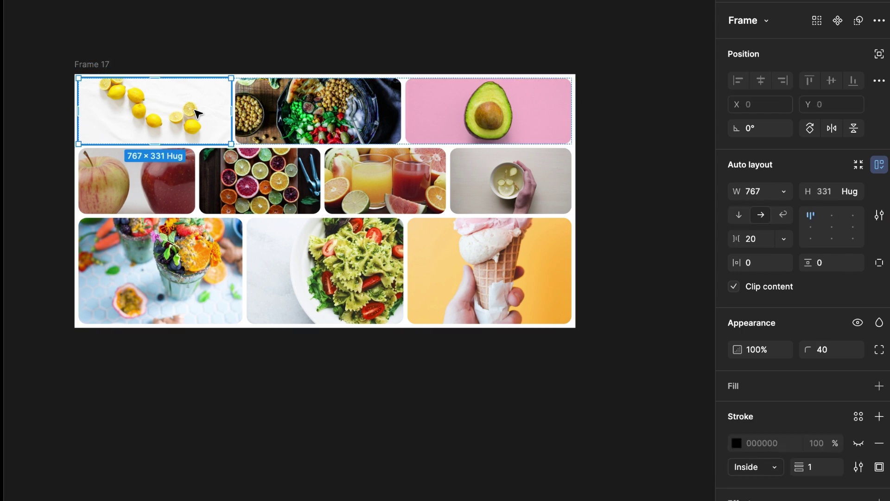
{"action": "left_click", "coordinate": [147, 184]}
{"action": "left_click", "coordinate": [147, 185]}
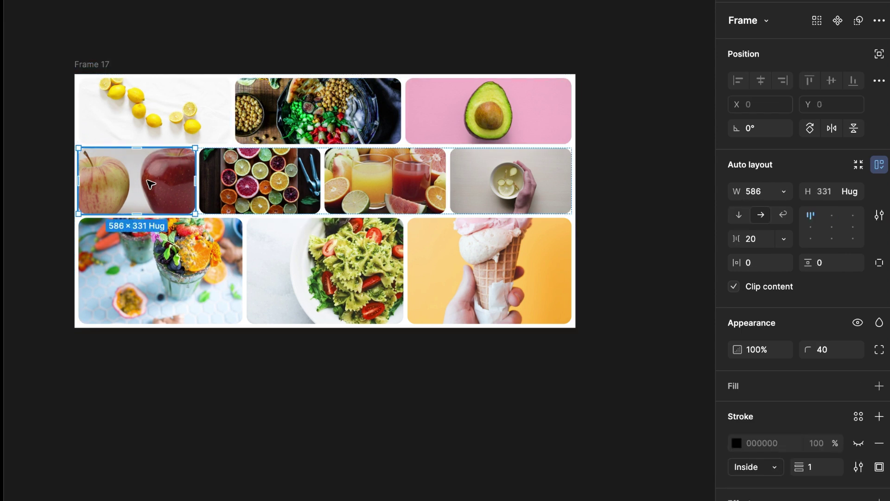
{"action": "left_click", "coordinate": [319, 288]}
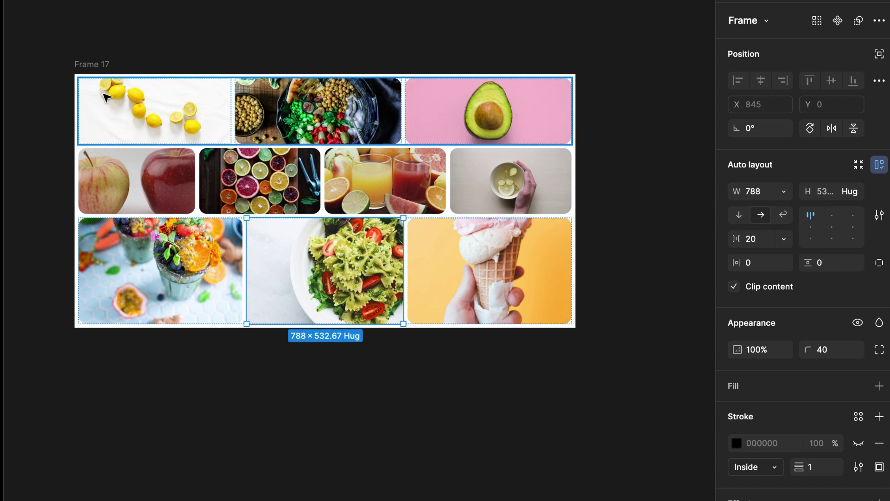
Narrow the Frame 17 gallery container to about 2216 to test how the cards shrink
{"action": "left_click", "coordinate": [95, 66]}
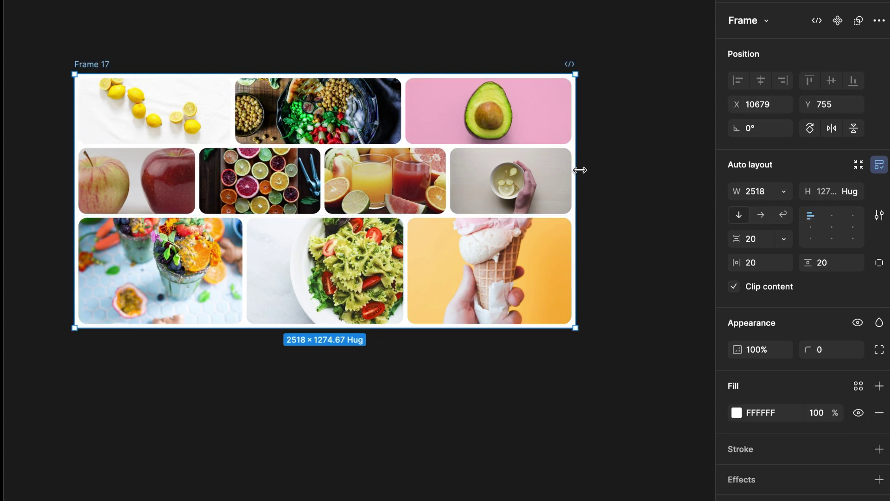
{"action": "left_click_drag", "start_coordinate": [576, 168], "coordinate": [517, 207]}
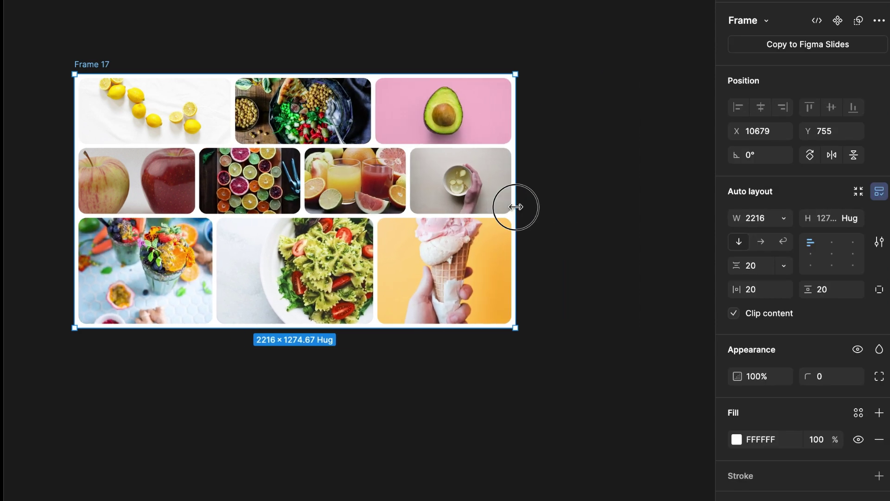
Narrow the neighbouring Frame 6 gallery to about 3130 wide
{"action": "scroll", "coordinate": [581, 288], "scroll_direction": "left", "scroll_amount": 3}
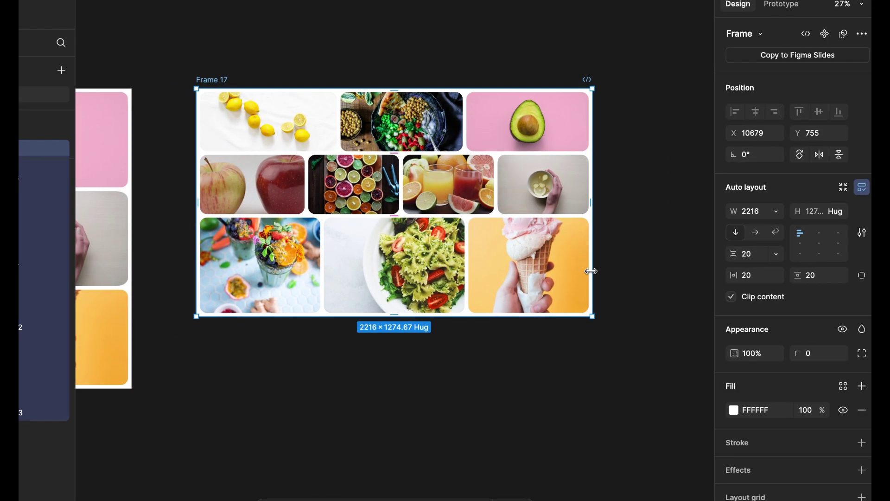
{"action": "scroll", "coordinate": [582, 287], "scroll_direction": "right", "scroll_amount": 2}
{"action": "scroll", "coordinate": [595, 275], "scroll_direction": "left", "scroll_amount": 5}
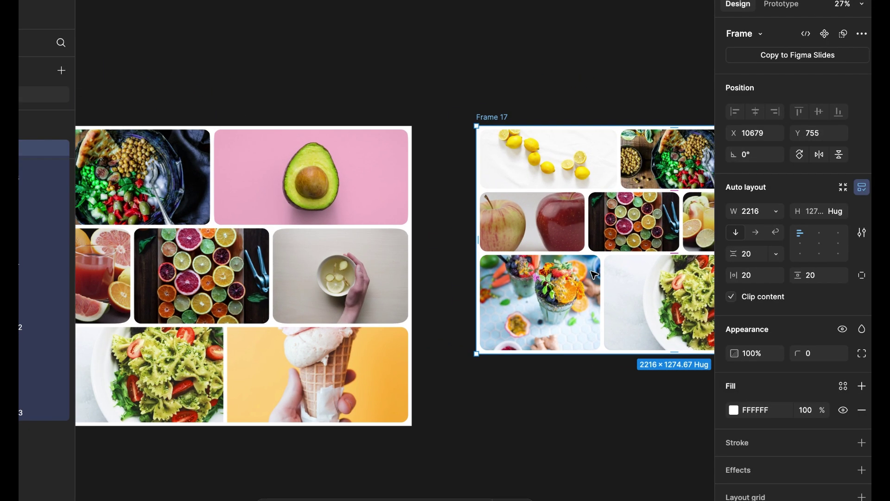
{"action": "scroll", "coordinate": [595, 275], "scroll_direction": "down", "scroll_amount": 3}
{"action": "left_click", "coordinate": [191, 164]}
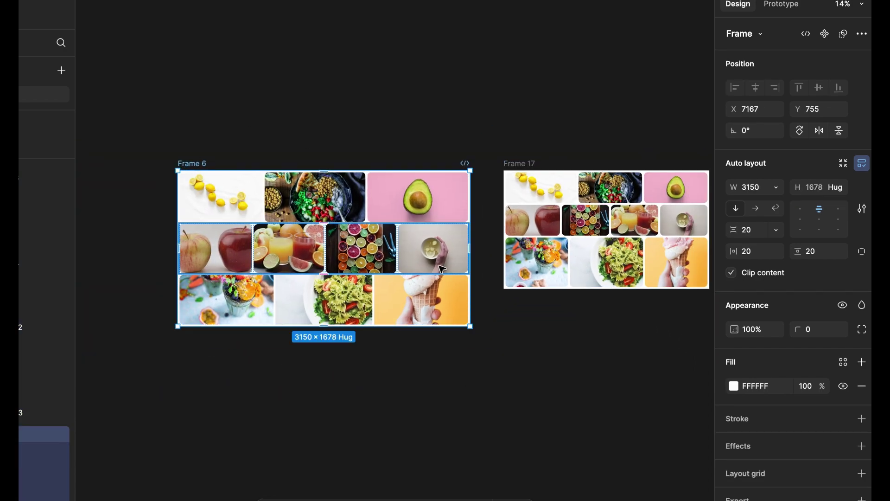
{"action": "left_click_drag", "start_coordinate": [469, 251], "coordinate": [464, 271]}
Narrow the Frame 17 gallery container further, to about 1865 wide
{"action": "scroll", "coordinate": [471, 277], "scroll_direction": "right", "scroll_amount": 2}
{"action": "scroll", "coordinate": [470, 277], "scroll_direction": "right", "scroll_amount": 4}
{"action": "scroll", "coordinate": [471, 277], "scroll_direction": "down", "scroll_amount": 1}
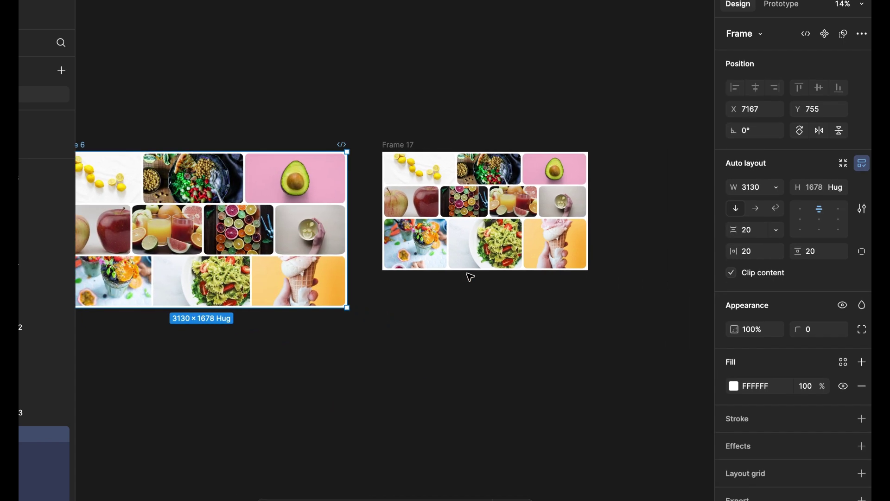
{"action": "scroll", "coordinate": [498, 389], "scroll_direction": "right", "scroll_amount": 8}
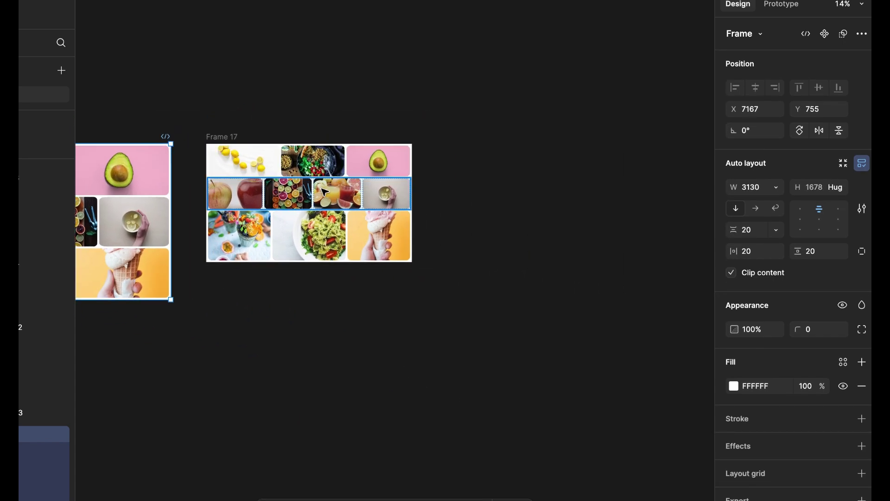
{"action": "scroll", "coordinate": [326, 192], "scroll_direction": "up", "scroll_amount": 5}
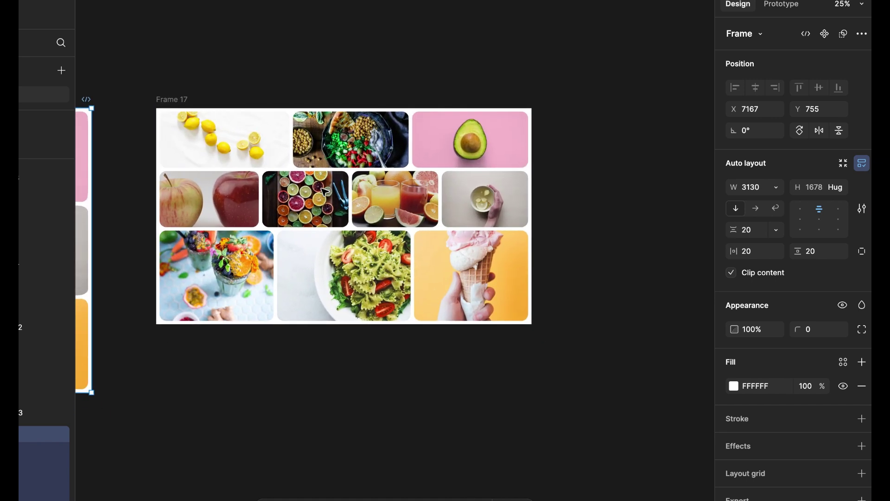
{"action": "scroll", "coordinate": [326, 191], "scroll_direction": "up", "scroll_amount": 2}
{"action": "left_click", "coordinate": [310, 116]}
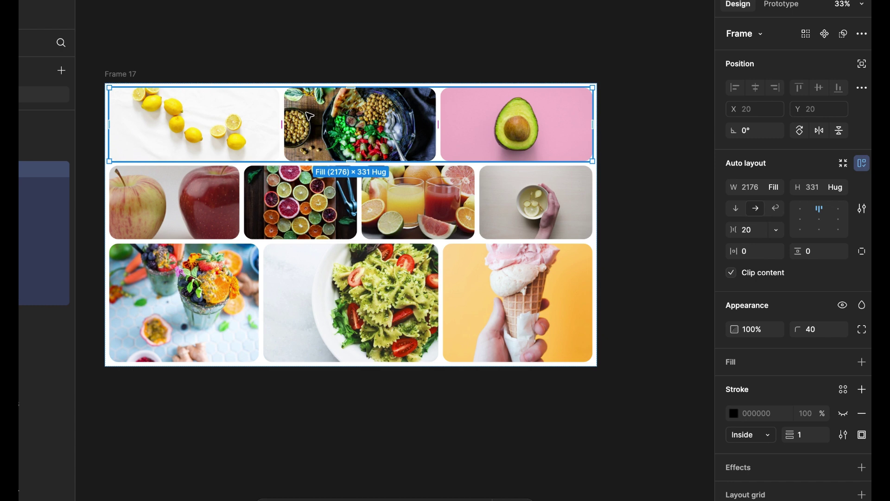
{"action": "left_click", "coordinate": [120, 74]}
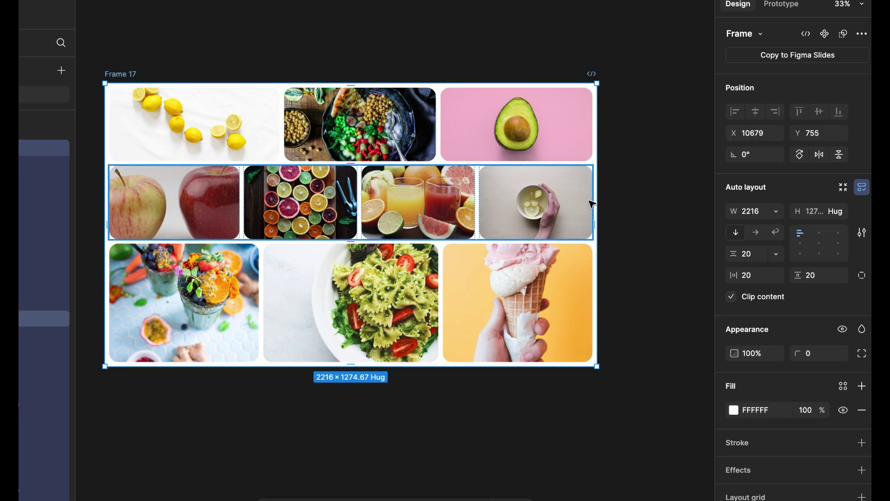
{"action": "left_click_drag", "start_coordinate": [597, 199], "coordinate": [436, 251]}
{"action": "scroll", "coordinate": [435, 250], "scroll_direction": "down", "scroll_amount": 2}
{"action": "scroll", "coordinate": [436, 251], "scroll_direction": "left", "scroll_amount": 2}
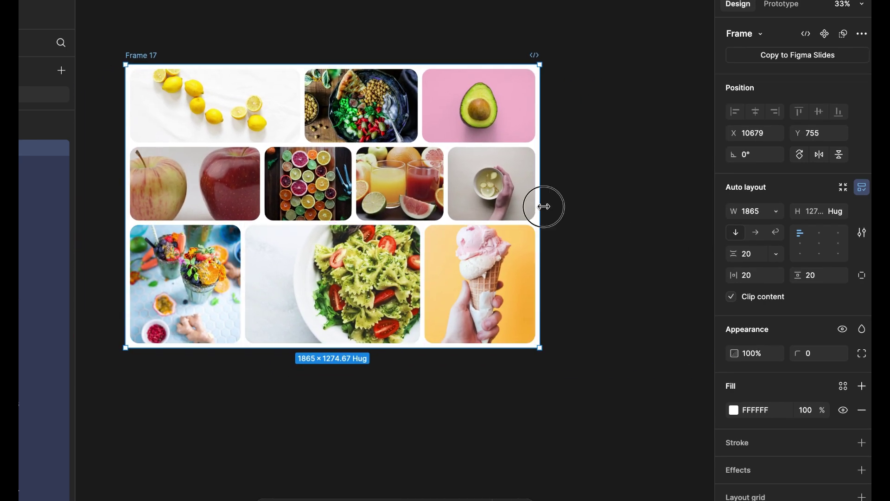
Widen the Frame 17 gallery container to about 2252
{"action": "left_click_drag", "start_coordinate": [542, 205], "coordinate": [626, 240]}
{"action": "scroll", "coordinate": [492, 260], "scroll_direction": "up", "scroll_amount": 4}
{"action": "scroll", "coordinate": [493, 260], "scroll_direction": "right", "scroll_amount": 1}
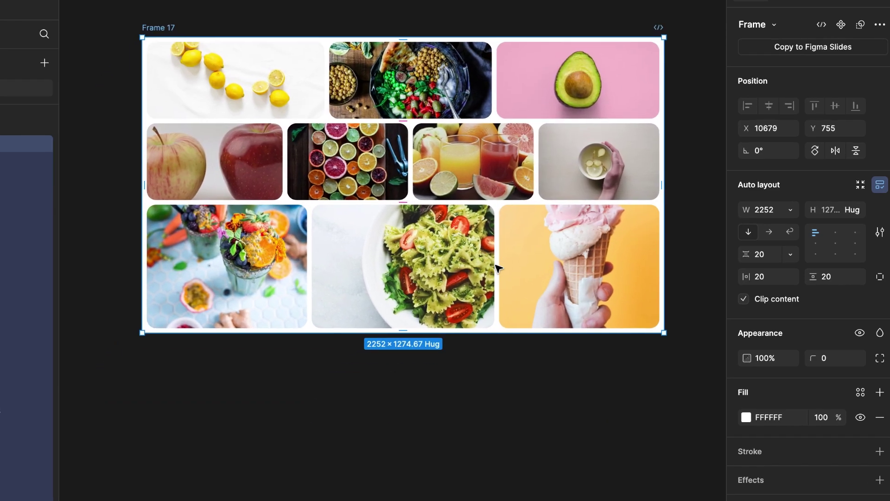
Set the auto layout direction of the row 1 frame to Wrap
{"action": "left_click", "coordinate": [423, 87]}
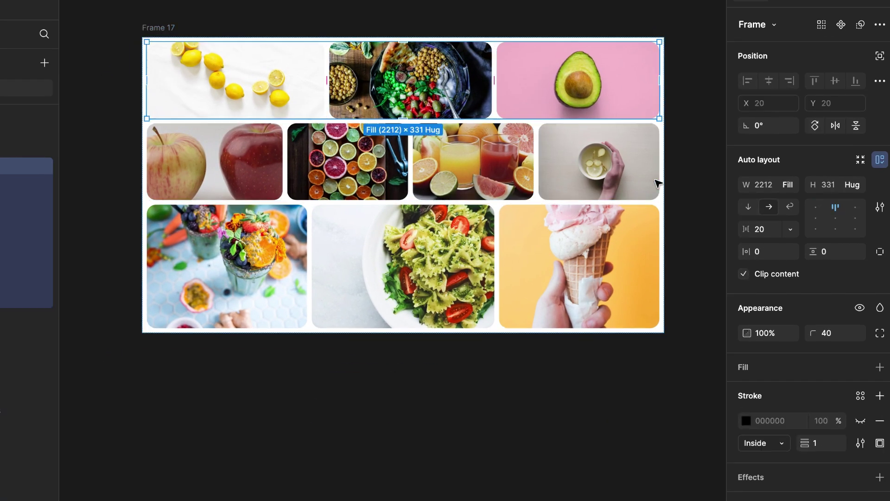
{"action": "left_click", "coordinate": [790, 207]}
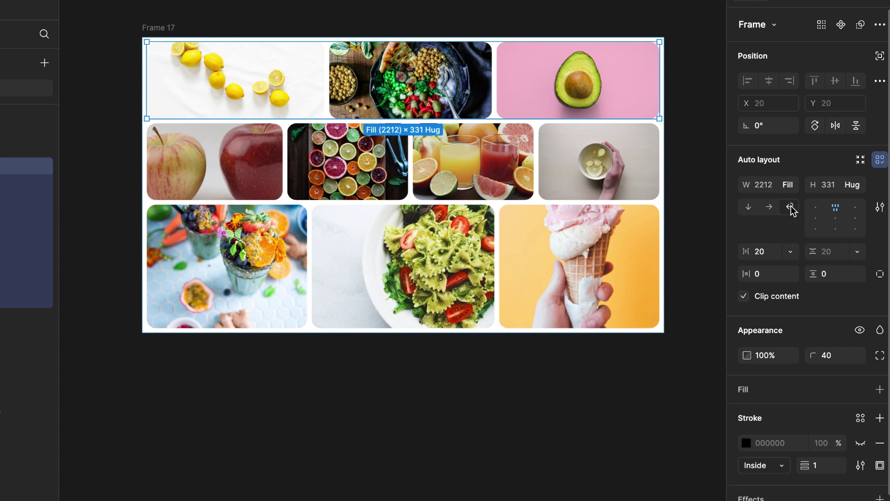
Set the auto layout direction of the row 2 and row 3 frames to Wrap
{"action": "left_click", "coordinate": [496, 186]}
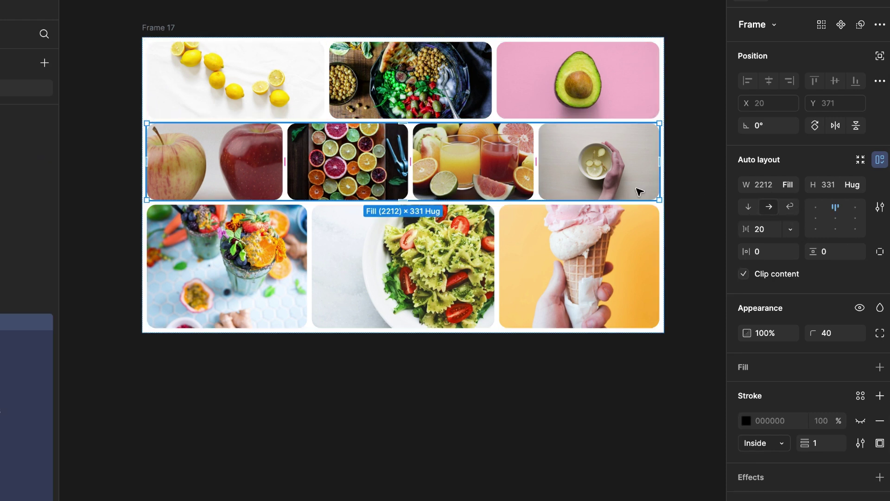
{"action": "left_click", "coordinate": [790, 207]}
{"action": "left_click", "coordinate": [649, 260]}
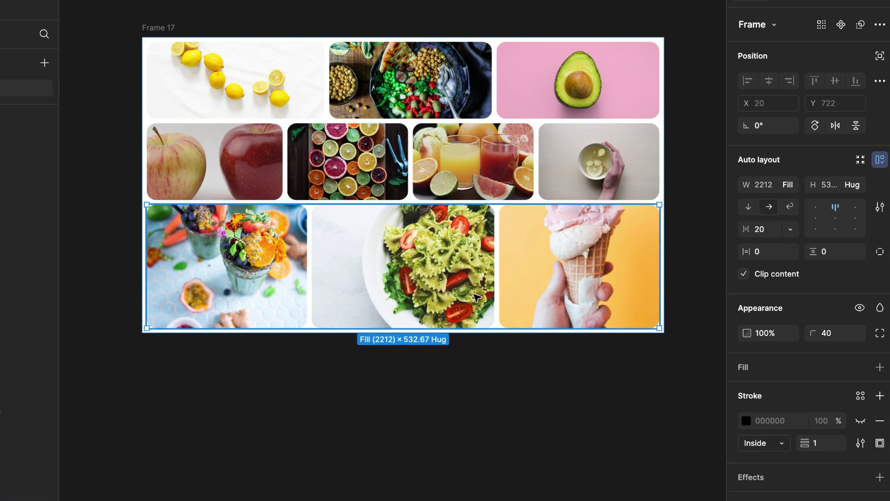
{"action": "left_click", "coordinate": [790, 207]}
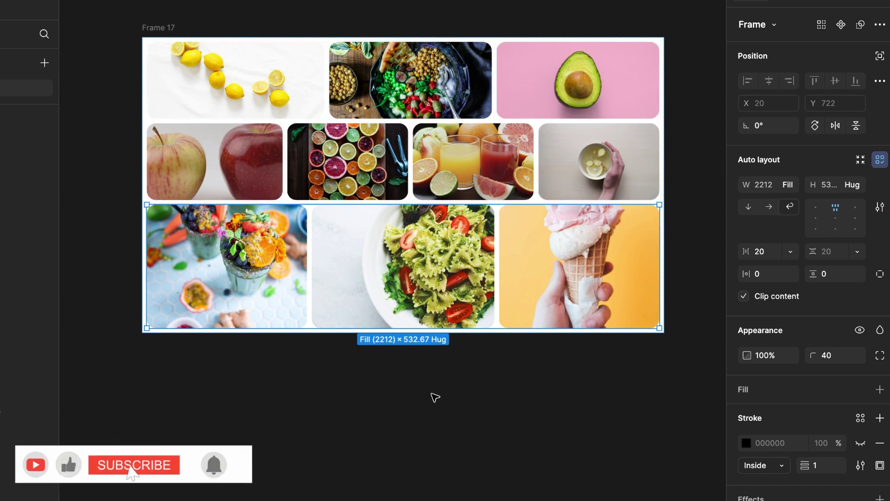
Undo the Wrap setting on the row 3 and row 2 frames
{"action": "key", "text": "super+z"}
{"action": "key", "text": "super+z"}
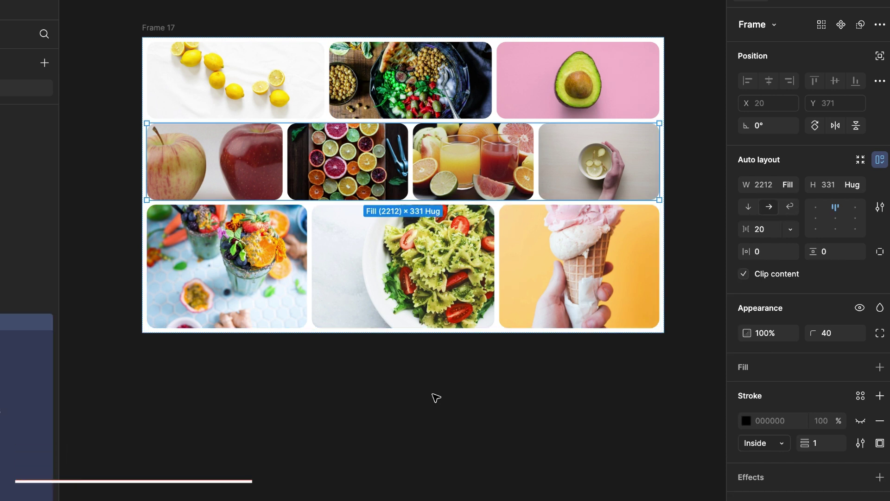
{"action": "key", "text": "super+z"}
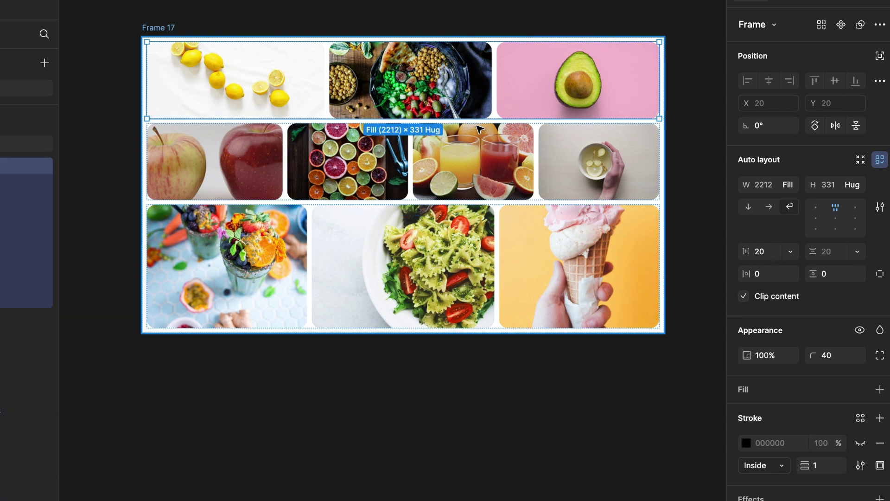
{"action": "scroll", "coordinate": [421, 185], "scroll_direction": "right", "scroll_amount": 2}
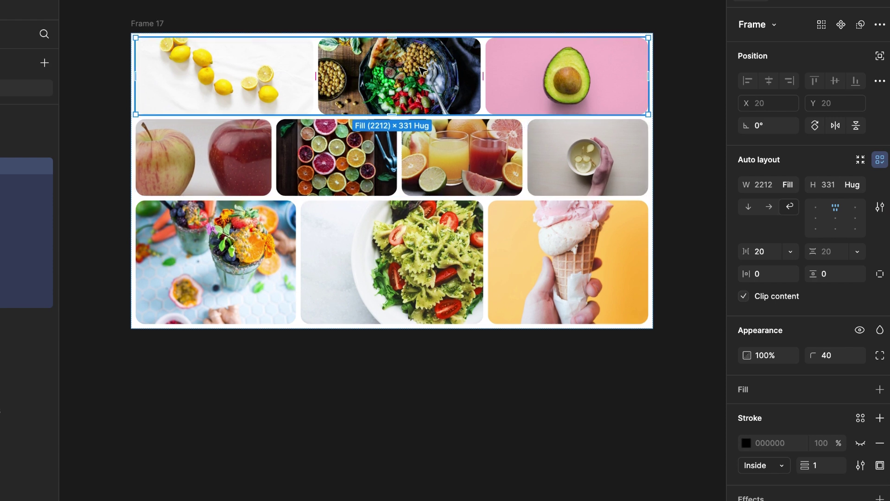
Add a minimum width of 500 to the avocado card in row 1
{"action": "left_click", "coordinate": [537, 80]}
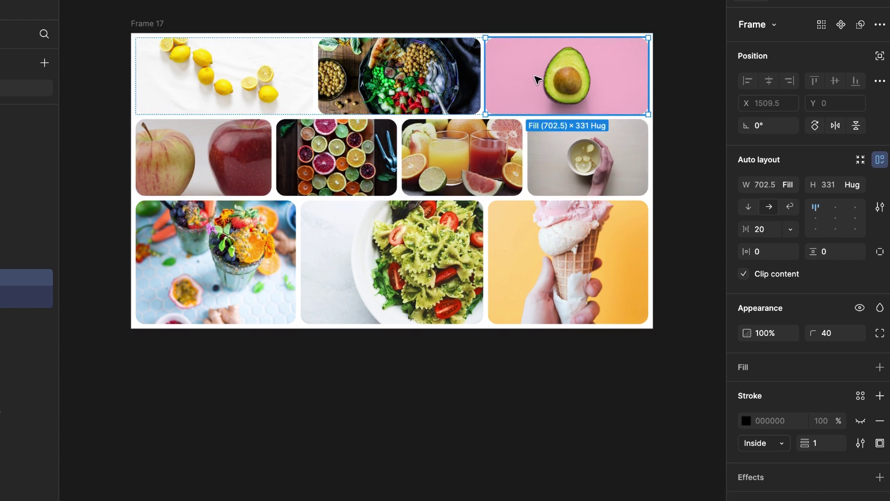
{"action": "left_click", "coordinate": [791, 185]}
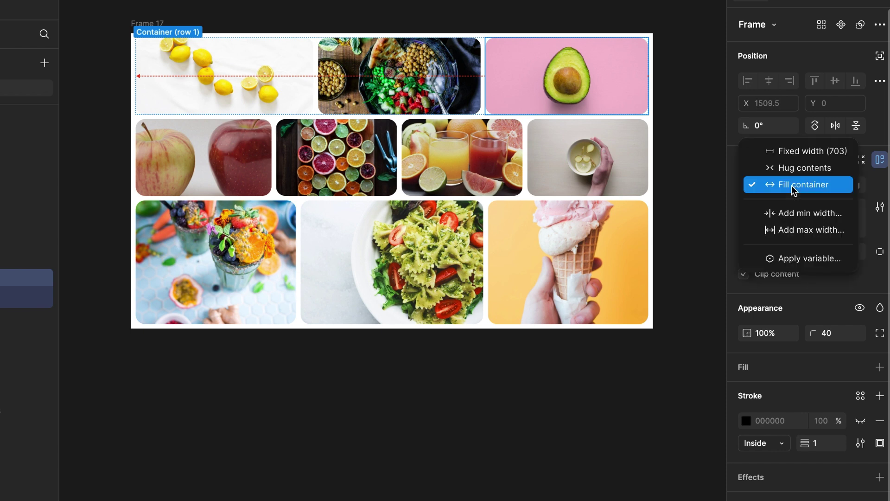
{"action": "left_click", "coordinate": [797, 214]}
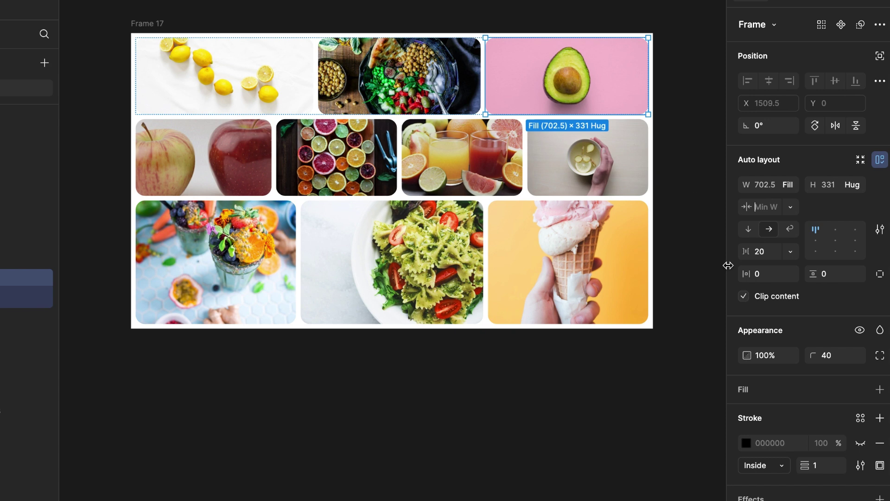
{"action": "left_click", "coordinate": [762, 203]}
{"action": "type", "text": "500"}
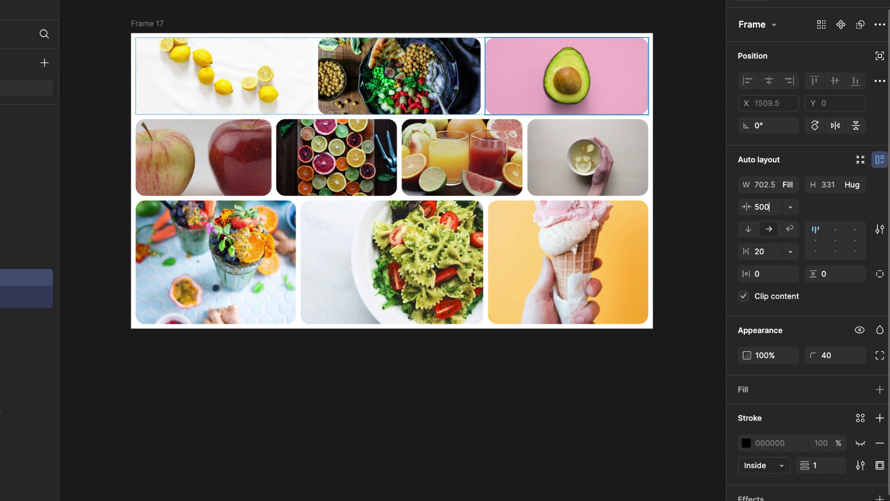
Add a minimum width of 500 to the chickpea bowl card in the middle of row 1
{"action": "left_click", "coordinate": [406, 88]}
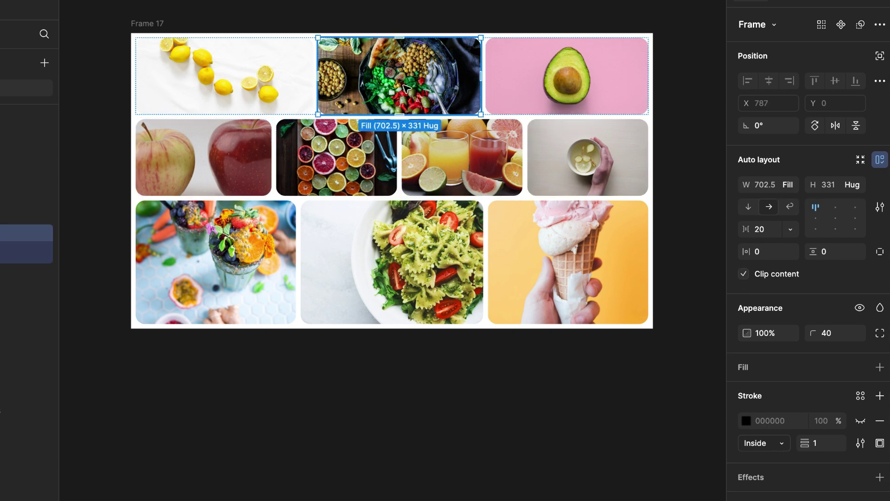
{"action": "left_click", "coordinate": [792, 184]}
{"action": "left_click", "coordinate": [795, 214]}
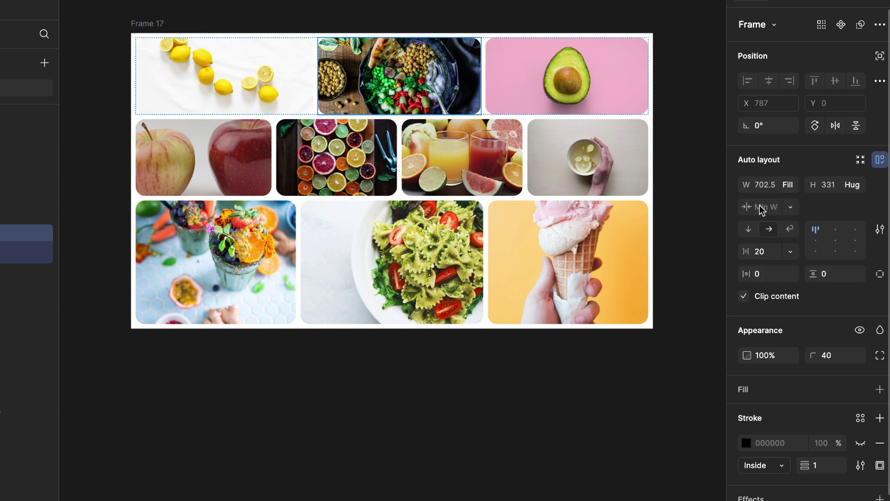
{"action": "type", "text": "500"}
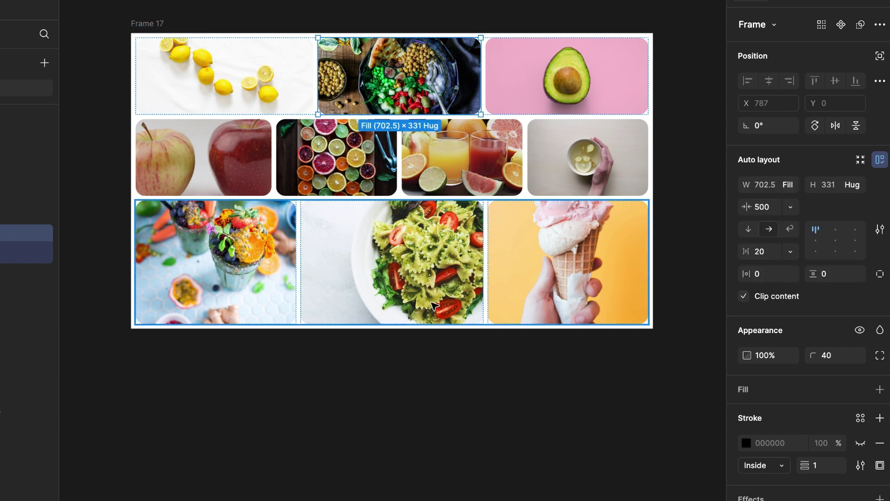
{"action": "left_click", "coordinate": [190, 75]}
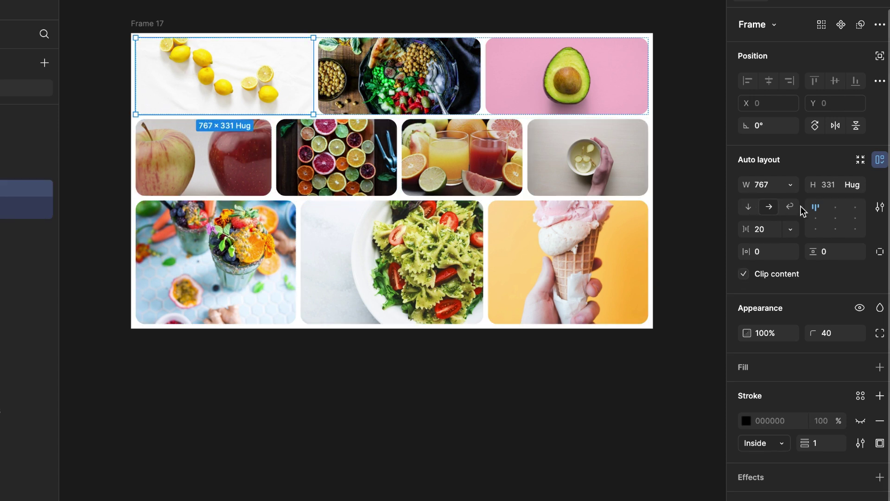
Narrow Frame 17 to about 1273 to test how row 1 wraps, and widen it again to about 2276
{"action": "left_click", "coordinate": [143, 24]}
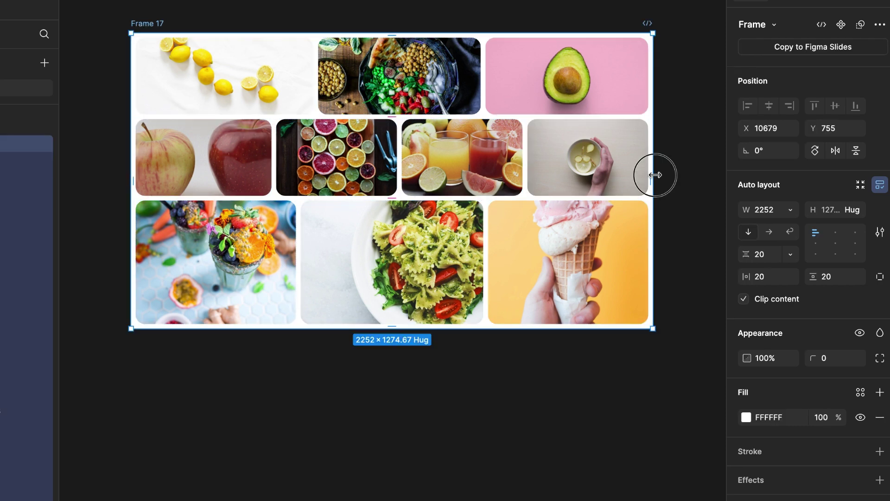
{"action": "left_click_drag", "start_coordinate": [654, 175], "coordinate": [496, 165]}
{"action": "left_click_drag", "start_coordinate": [480, 164], "coordinate": [427, 160]}
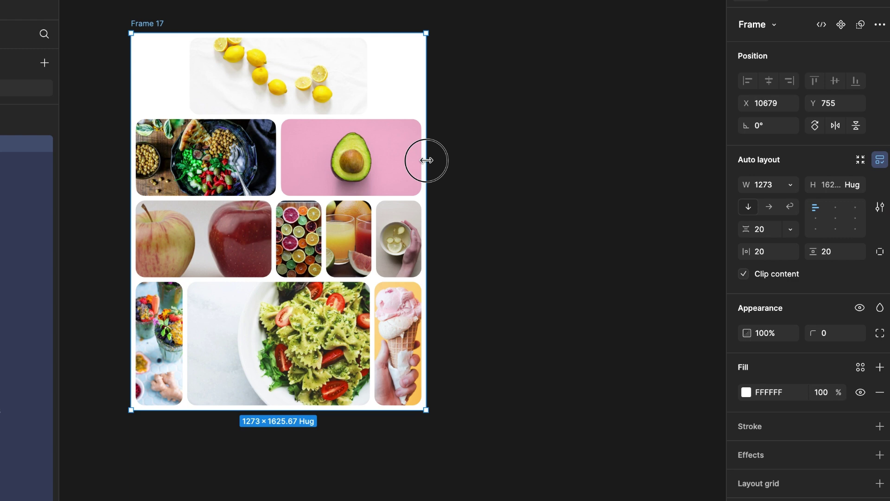
{"action": "left_click_drag", "start_coordinate": [426, 160], "coordinate": [659, 187]}
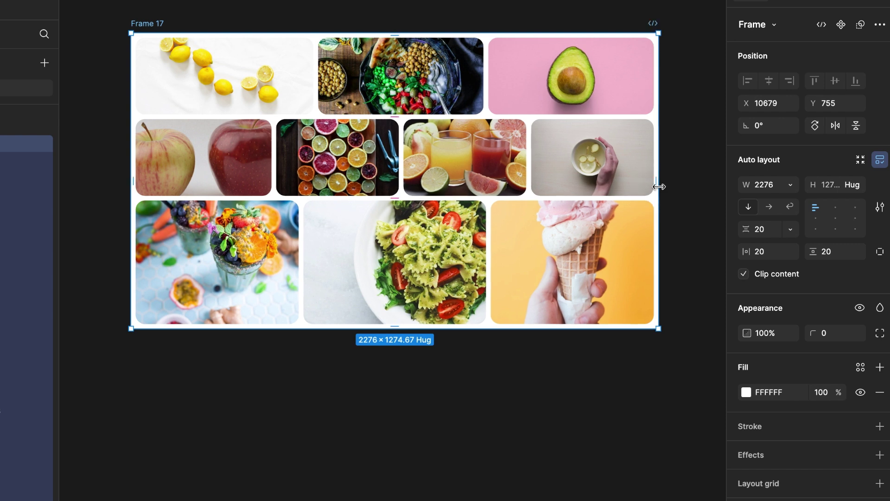
Set the auto layout direction of the row 2 frame to Wrap
{"action": "left_click", "coordinate": [392, 167]}
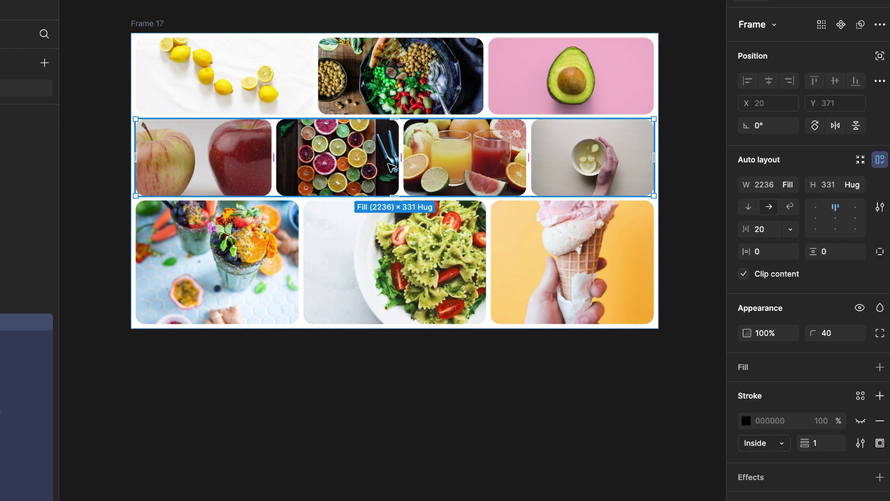
{"action": "left_click", "coordinate": [593, 180]}
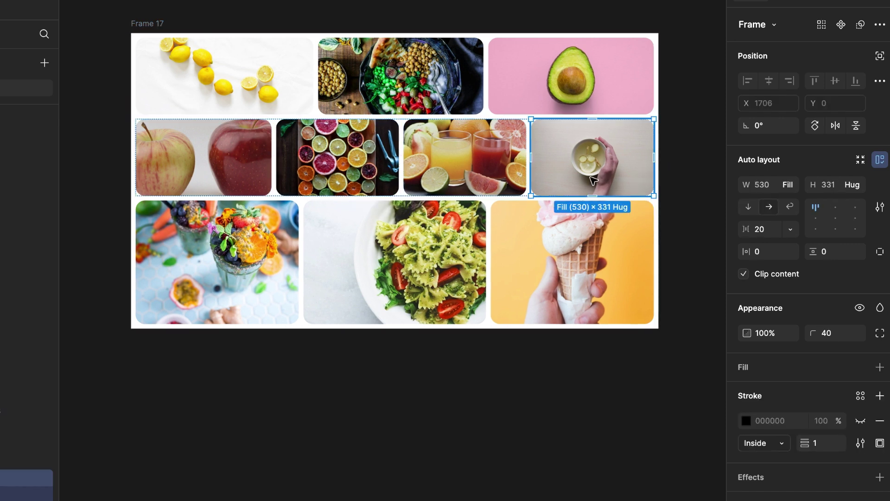
{"action": "left_click", "coordinate": [109, 213]}
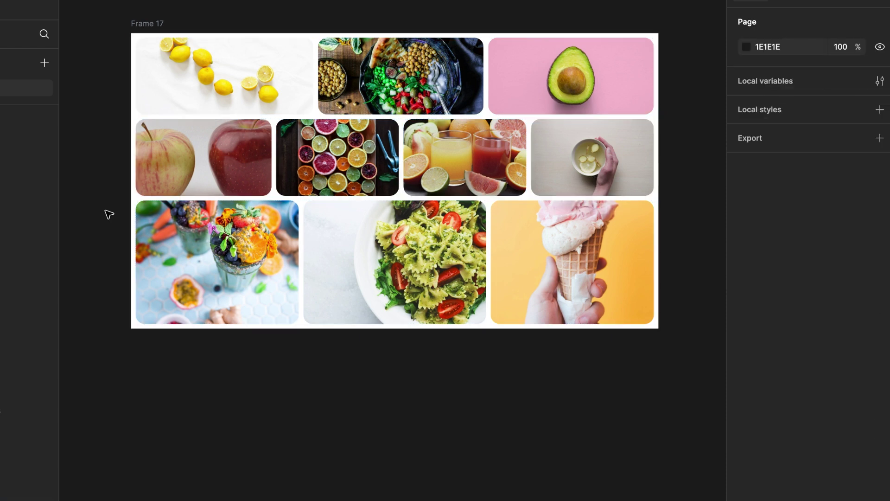
{"action": "left_click", "coordinate": [252, 184]}
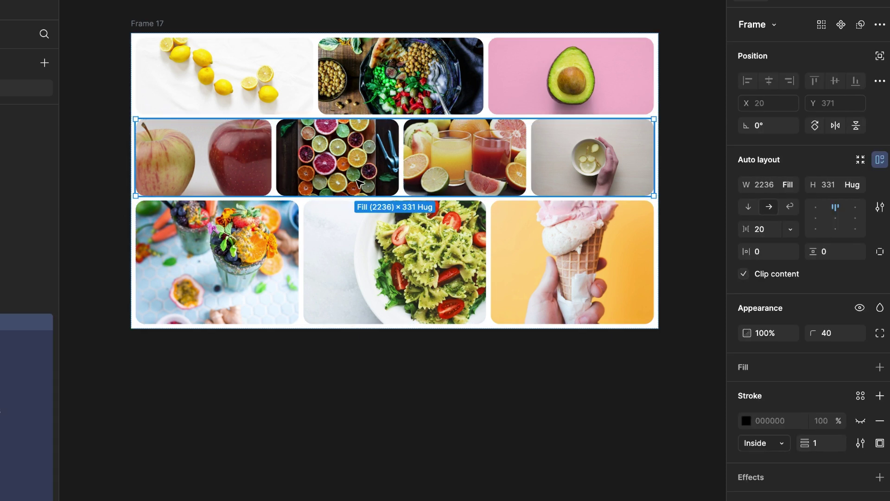
{"action": "left_click", "coordinate": [789, 209]}
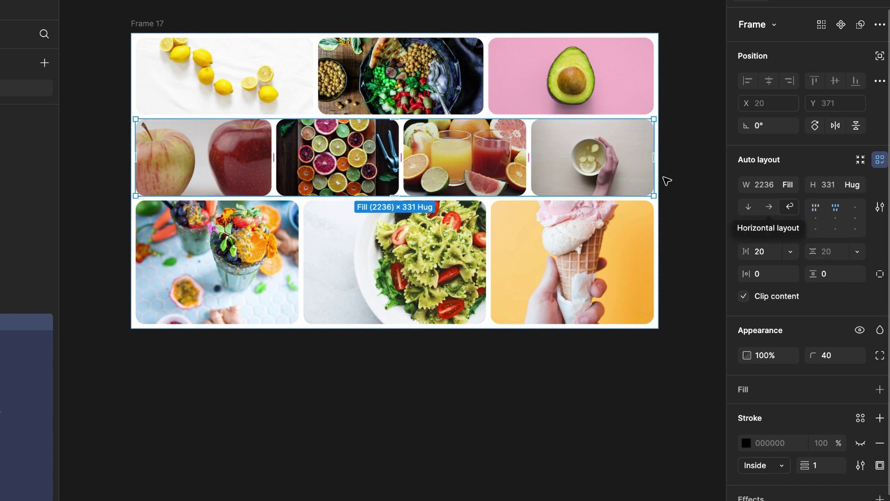
Add a minimum width of 330 to the hand-and-bowl card at the end of row 2
{"action": "left_click", "coordinate": [626, 169]}
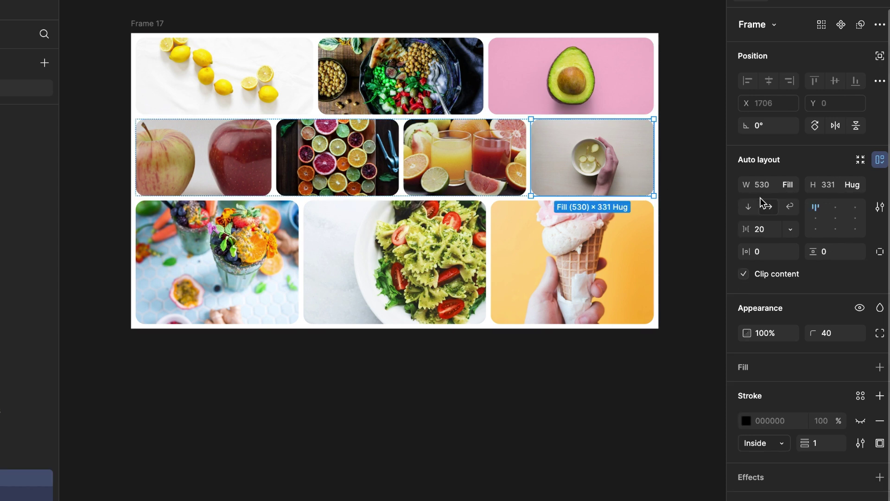
{"action": "left_click", "coordinate": [792, 186]}
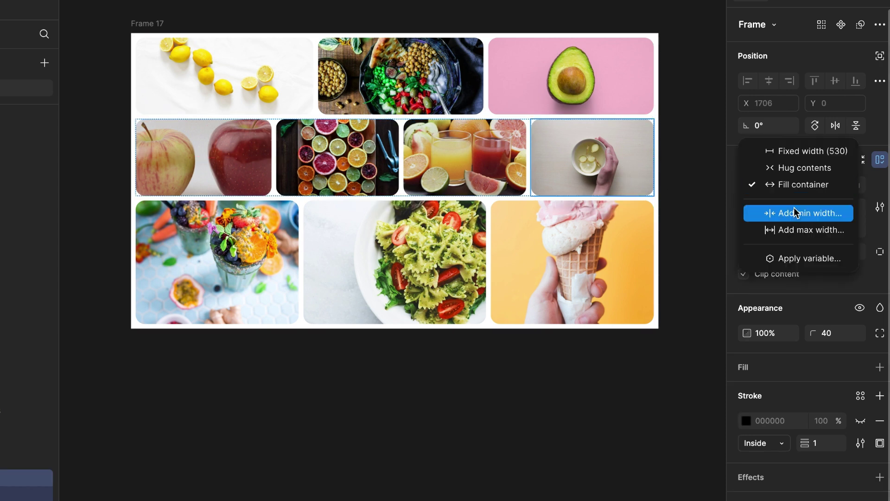
{"action": "left_click", "coordinate": [794, 212]}
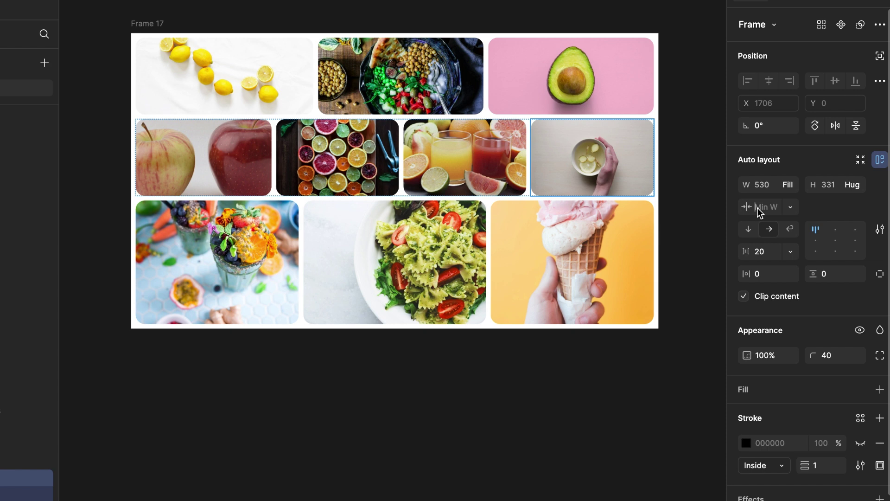
{"action": "type", "text": "330"}
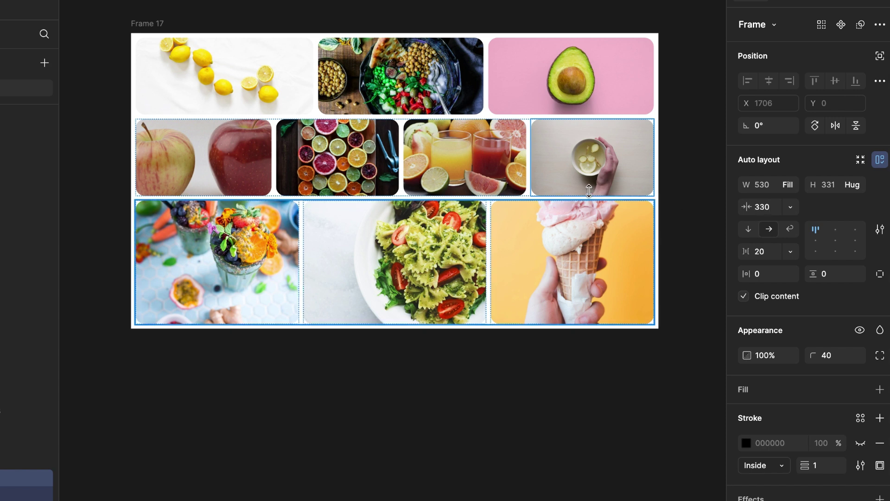
Add a minimum width of 330 to the fruit juice card in row 2
{"action": "left_click", "coordinate": [463, 158]}
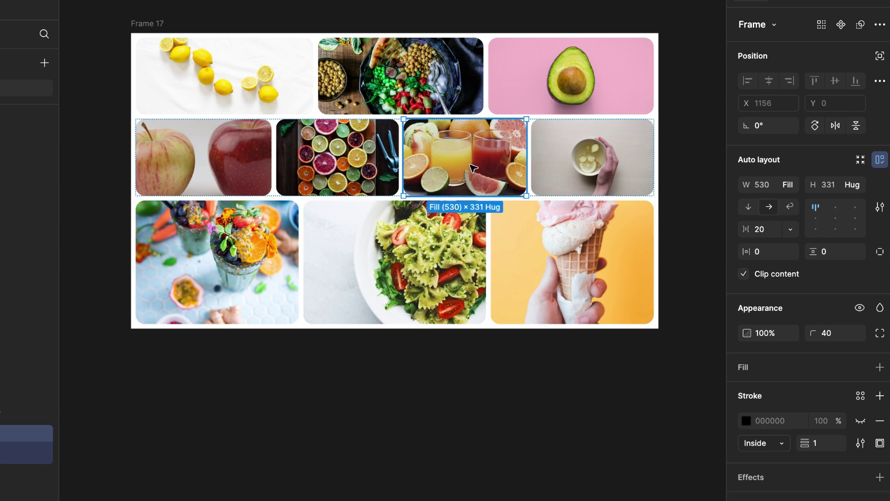
{"action": "left_click", "coordinate": [792, 184]}
{"action": "left_click", "coordinate": [793, 213]}
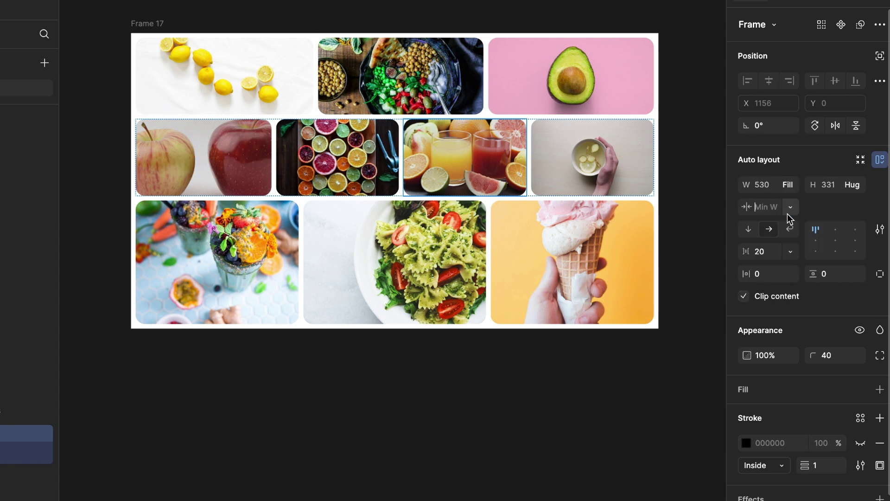
{"action": "type", "text": "330"}
{"action": "key", "text": "Return"}
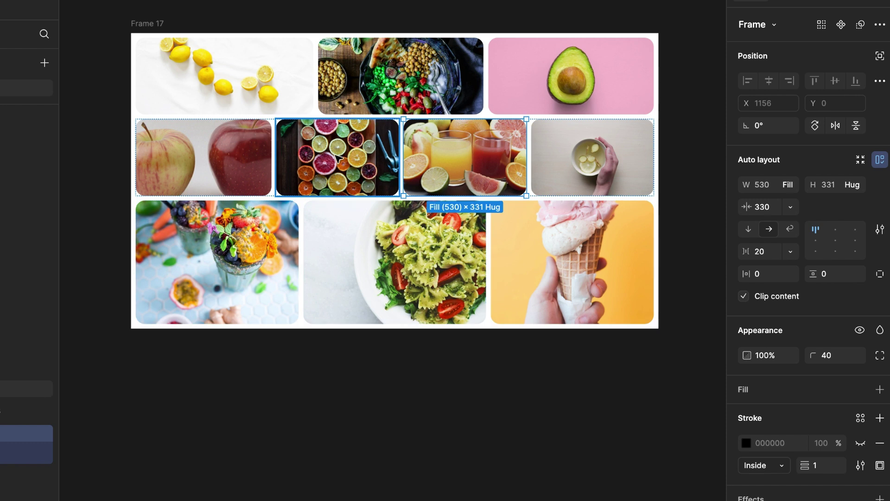
Add a minimum width of 330 to the sliced citrus card in row 2
{"action": "left_click", "coordinate": [335, 156]}
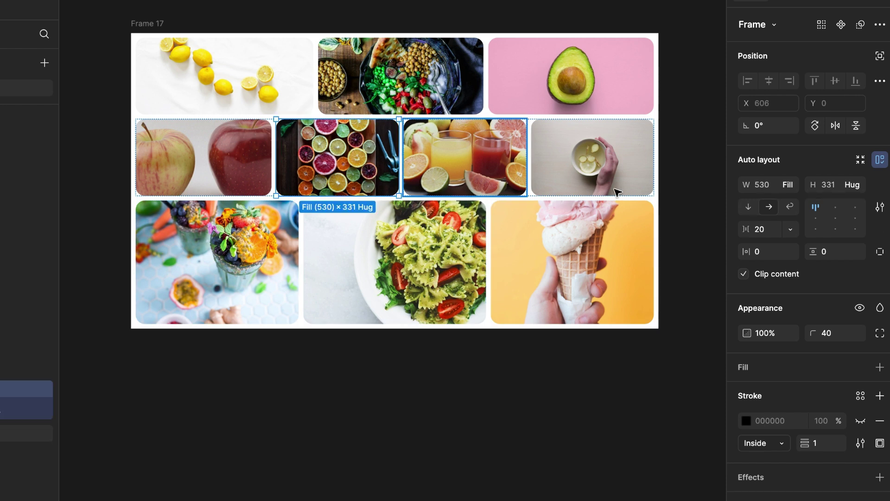
{"action": "left_click", "coordinate": [791, 182]}
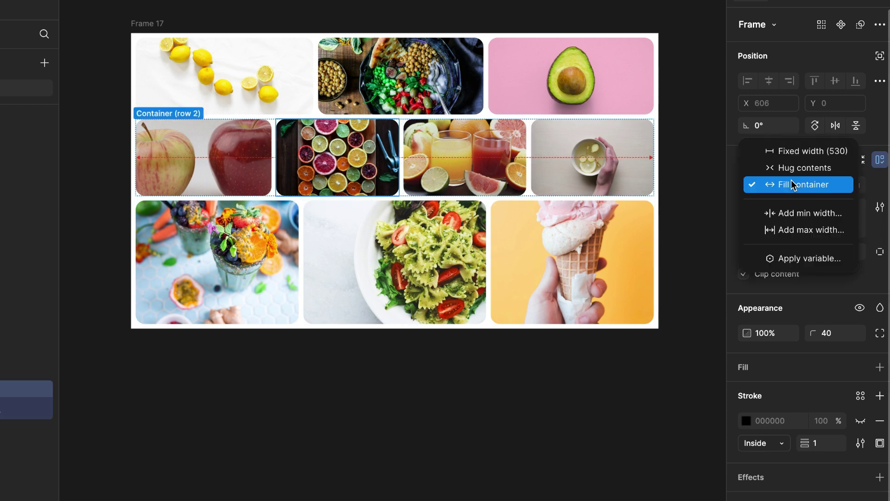
{"action": "left_click", "coordinate": [793, 212]}
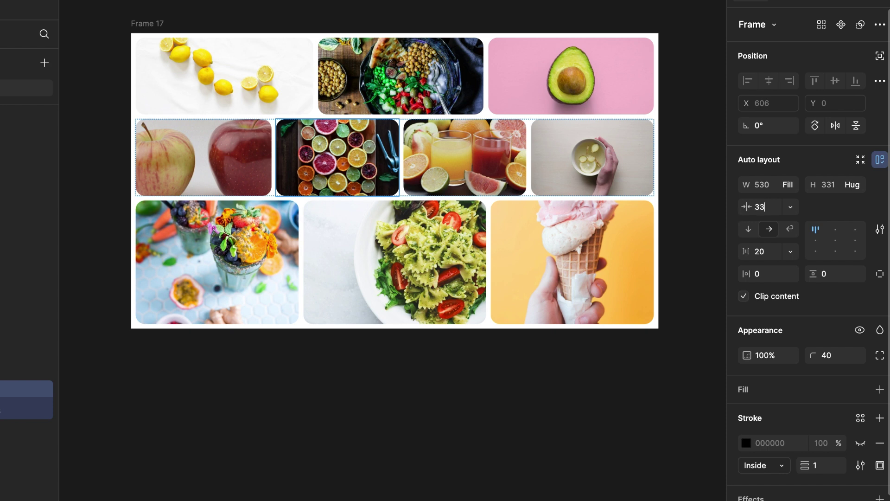
{"action": "type", "text": "330"}
{"action": "left_click", "coordinate": [234, 160]}
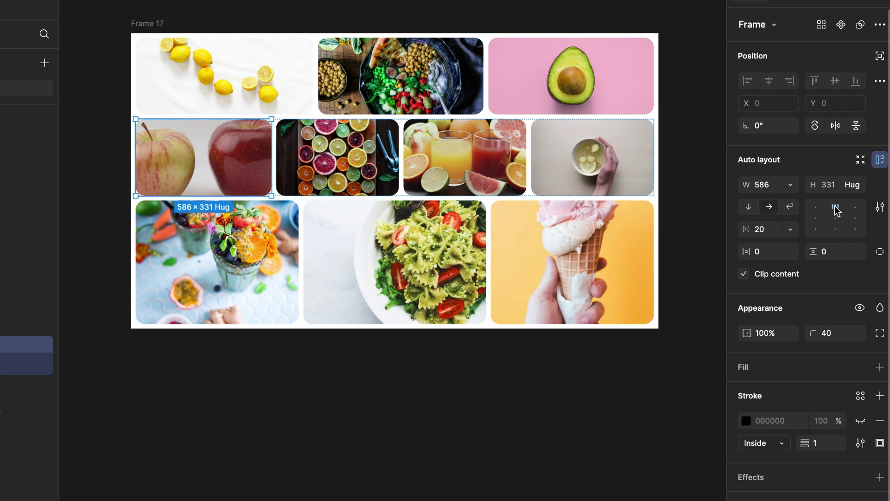
Narrow Frame 17 to about 964 to check how all three rows adapt, and restore its width to about 2276
{"action": "left_click", "coordinate": [151, 25]}
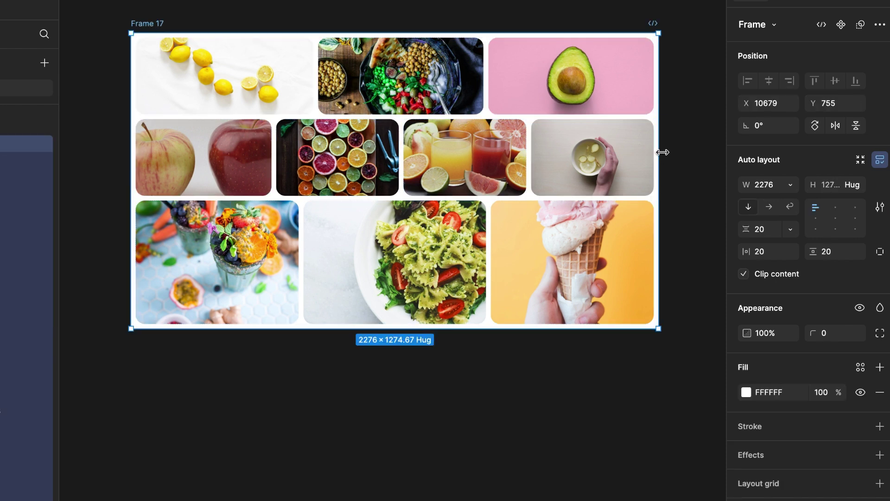
{"action": "left_click_drag", "start_coordinate": [653, 152], "coordinate": [354, 128]}
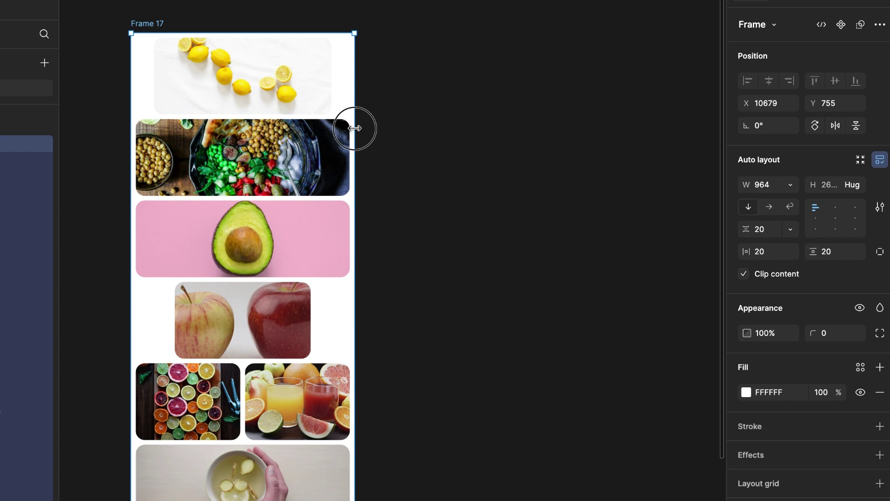
{"action": "scroll", "coordinate": [355, 128], "scroll_direction": "down", "scroll_amount": 5}
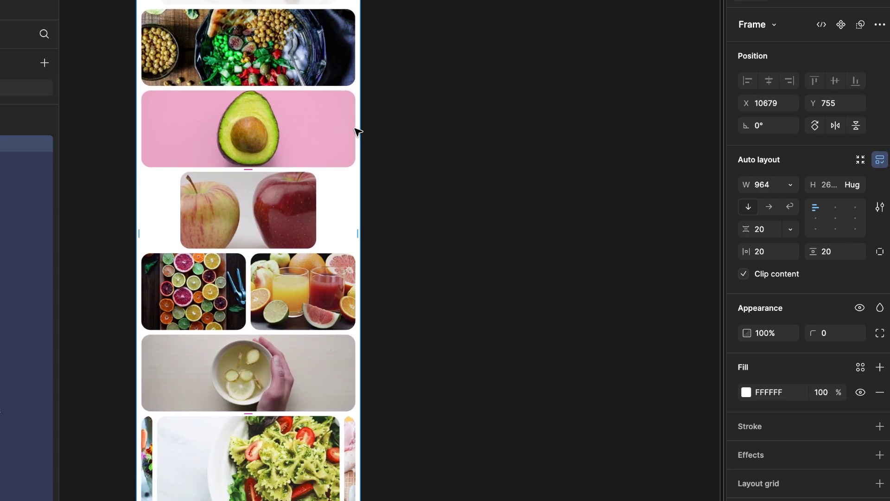
{"action": "scroll", "coordinate": [358, 132], "scroll_direction": "down", "scroll_amount": 4}
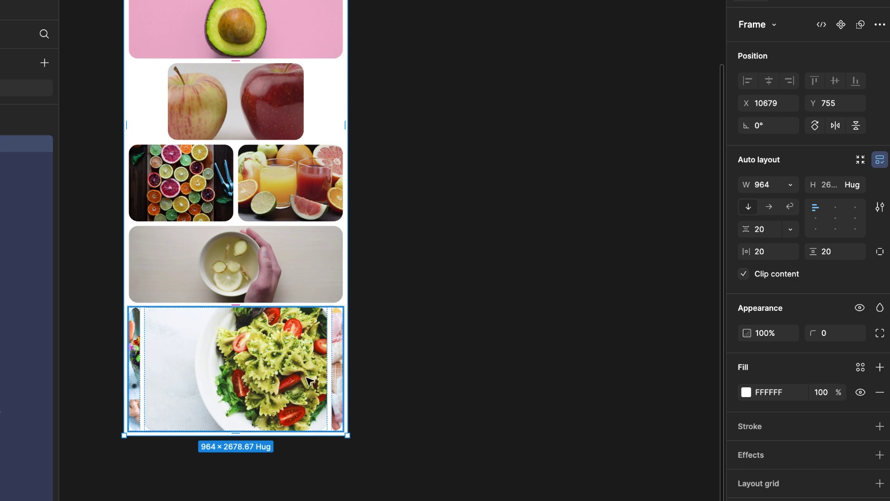
{"action": "scroll", "coordinate": [277, 369], "scroll_direction": "up", "scroll_amount": 5}
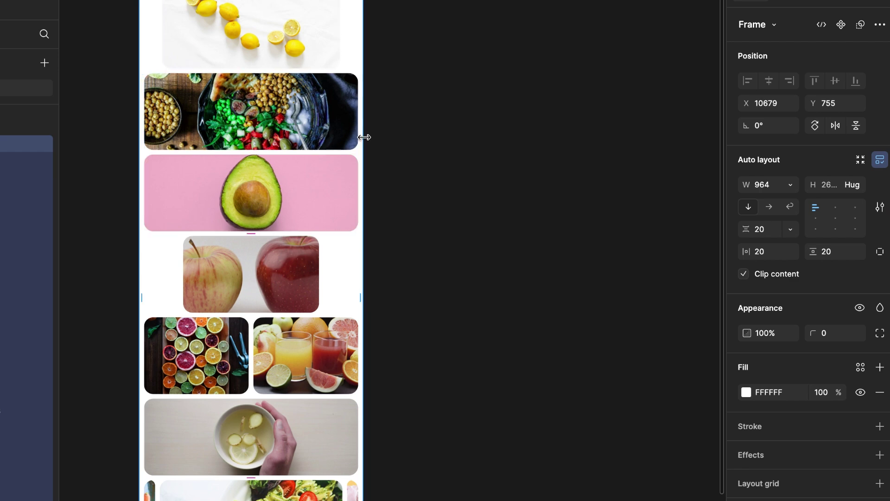
{"action": "left_click_drag", "start_coordinate": [364, 137], "coordinate": [666, 137]}
{"action": "scroll", "coordinate": [362, 270], "scroll_direction": "up", "scroll_amount": 2}
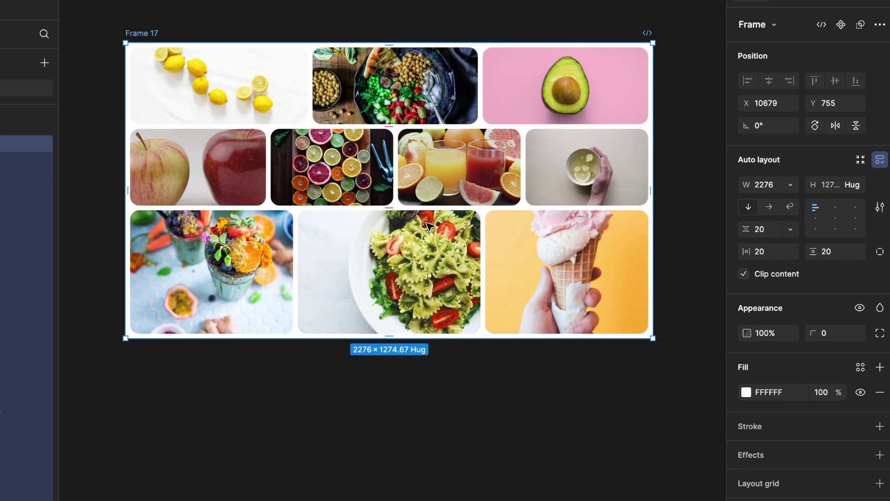
Set the auto layout direction of the row 3 frame to Wrap
{"action": "left_click", "coordinate": [362, 270]}
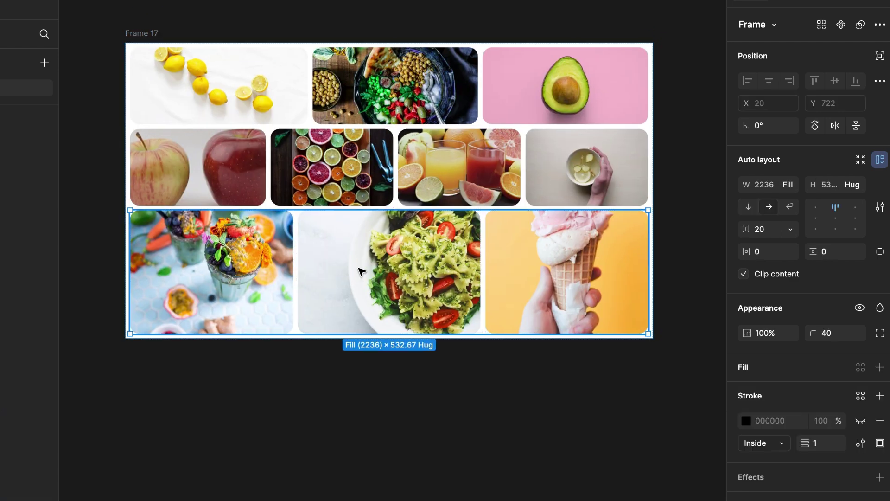
{"action": "left_click", "coordinate": [791, 210]}
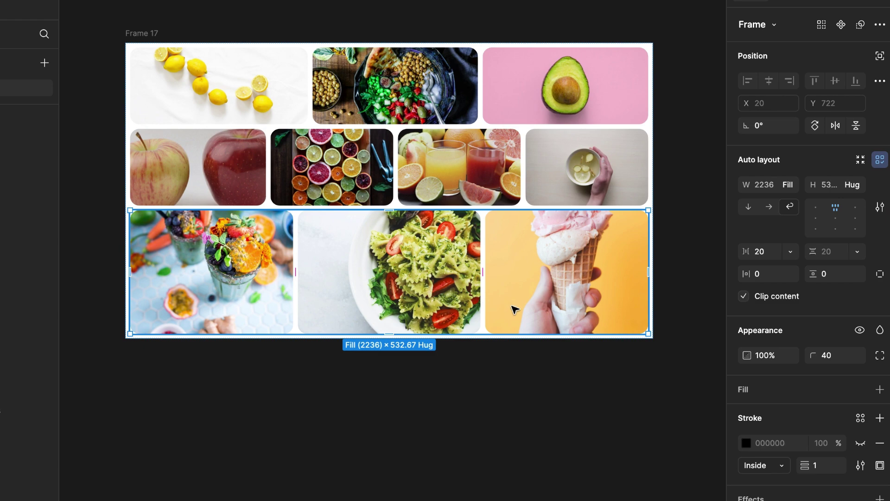
Add a minimum width to the ice cream card in row 3
{"action": "left_click", "coordinate": [562, 282]}
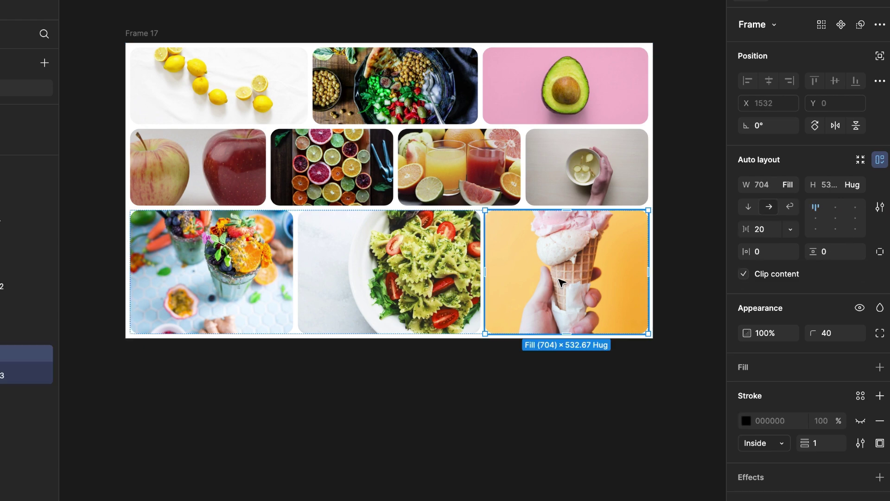
{"action": "left_click", "coordinate": [792, 187]}
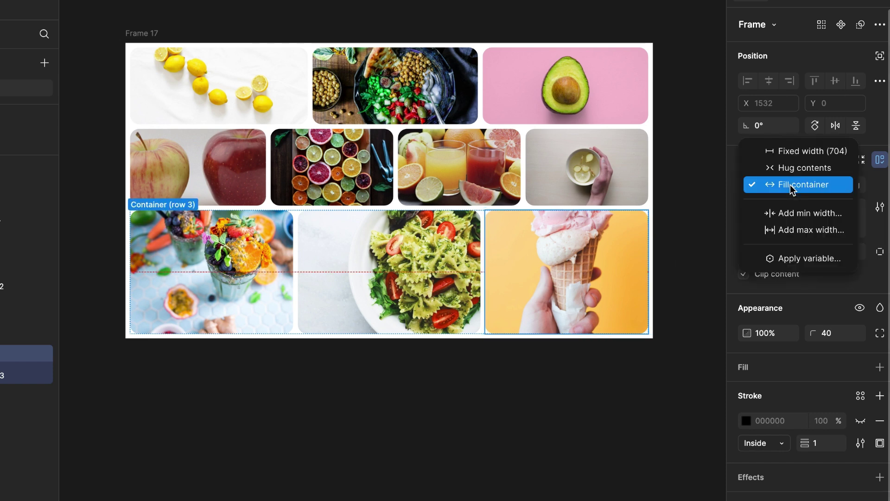
{"action": "left_click", "coordinate": [785, 214]}
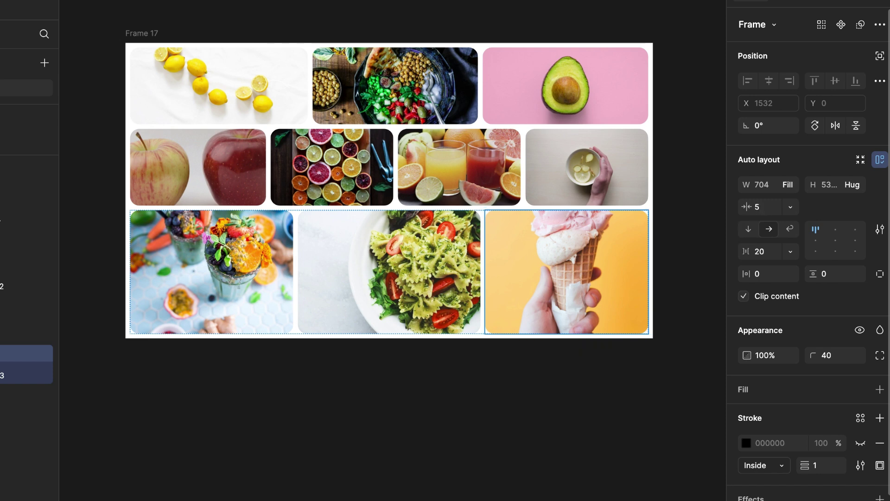
{"action": "key", "text": "Escape"}
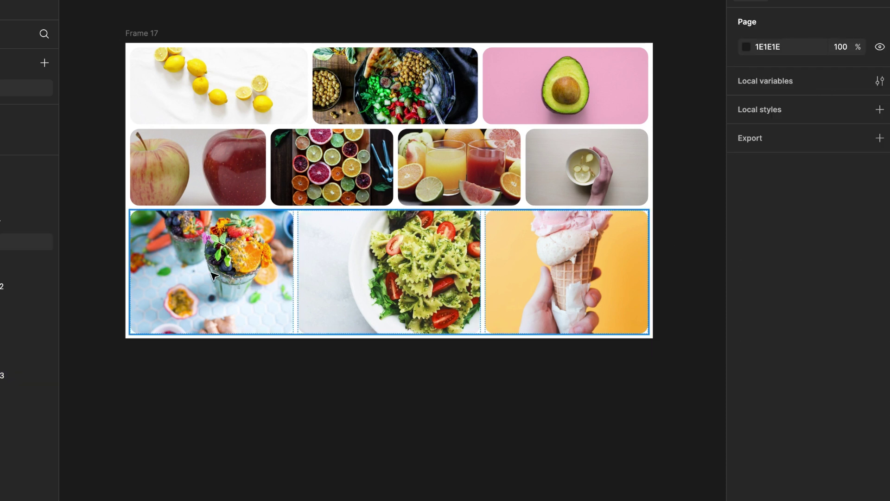
Add a minimum width of 500 to the smoothie card in row 3
{"action": "left_click", "coordinate": [284, 277]}
{"action": "left_click", "coordinate": [384, 283]}
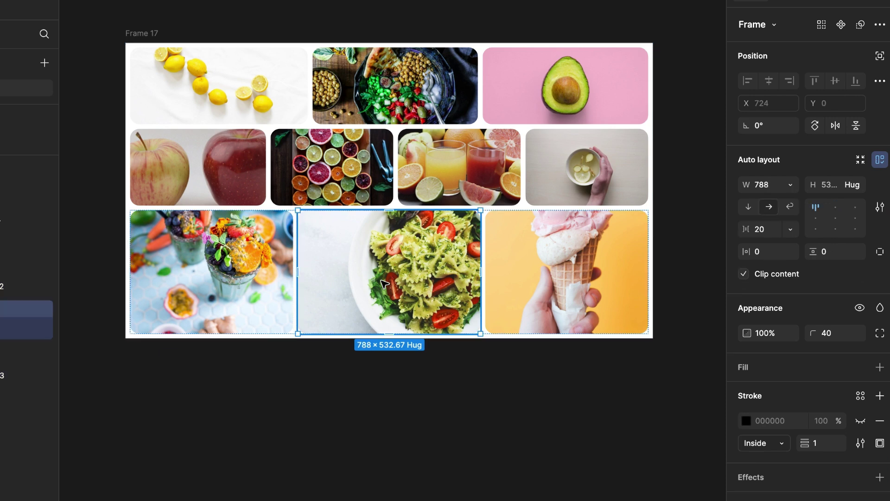
{"action": "left_click", "coordinate": [203, 288]}
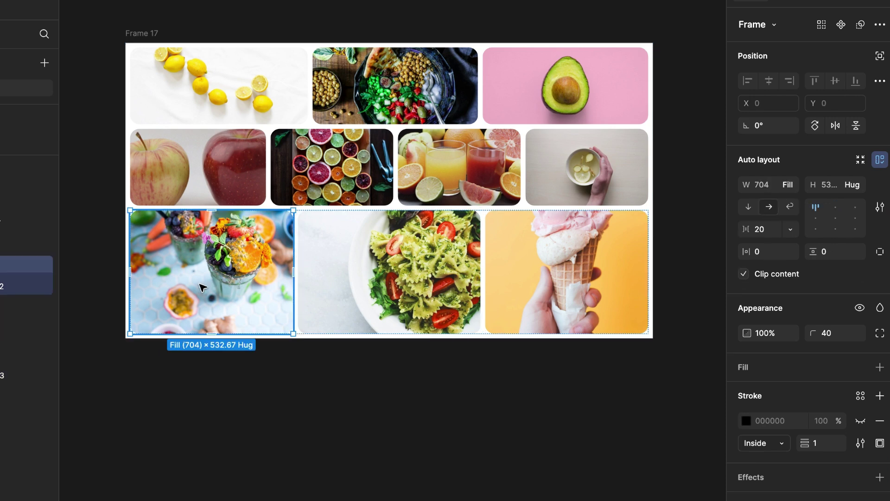
{"action": "left_click", "coordinate": [788, 184]}
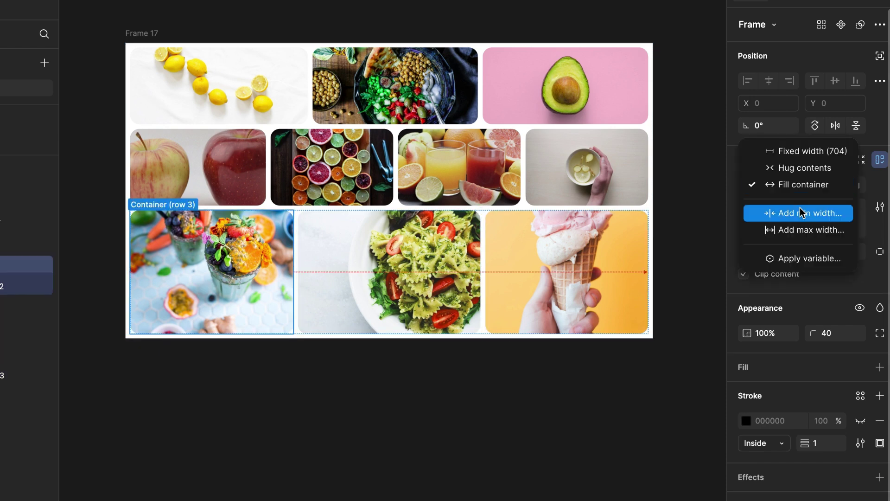
{"action": "left_click", "coordinate": [802, 213]}
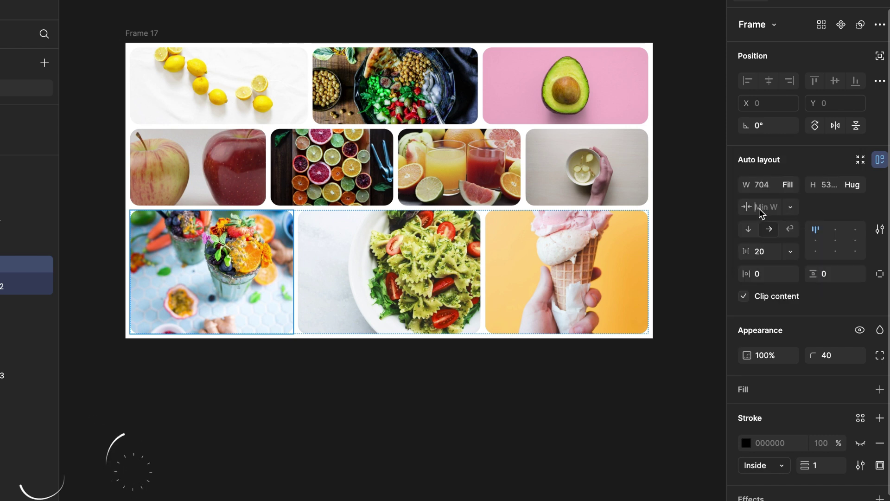
{"action": "type", "text": "500"}
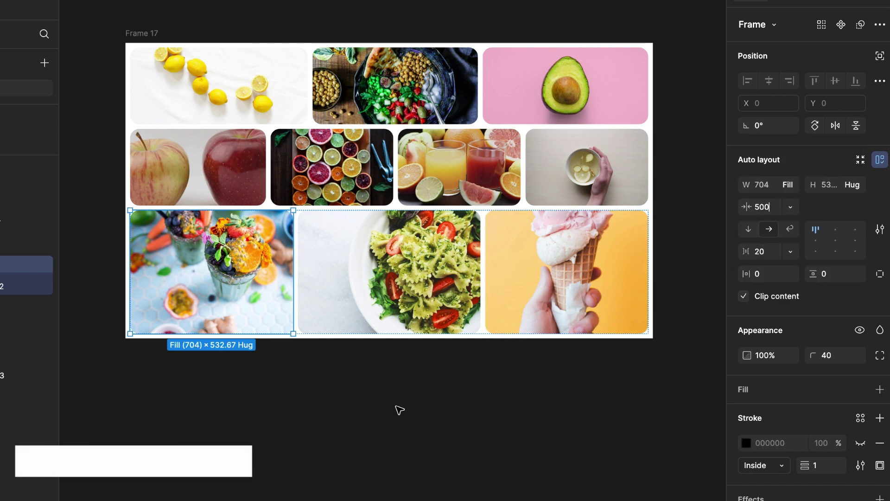
Narrow Frame 17 to about 1652 and check how the cards in all three rows wrap
{"action": "left_click", "coordinate": [139, 33]}
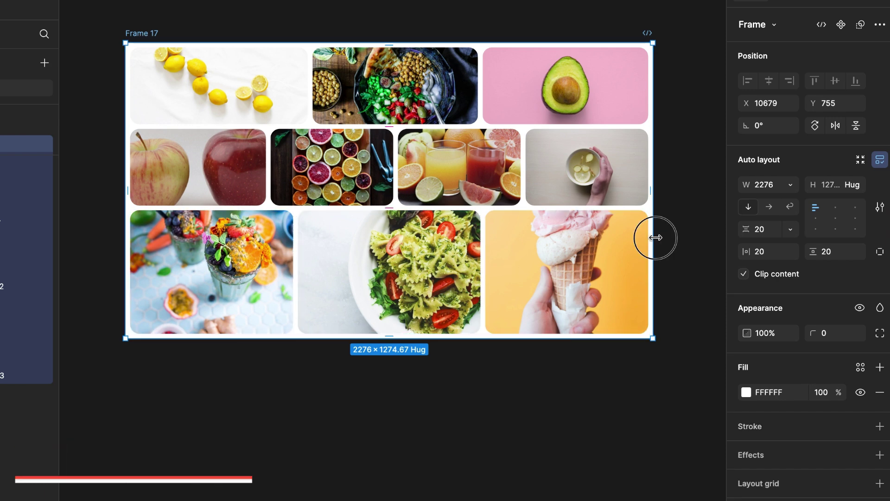
{"action": "left_click_drag", "start_coordinate": [655, 237], "coordinate": [555, 234]}
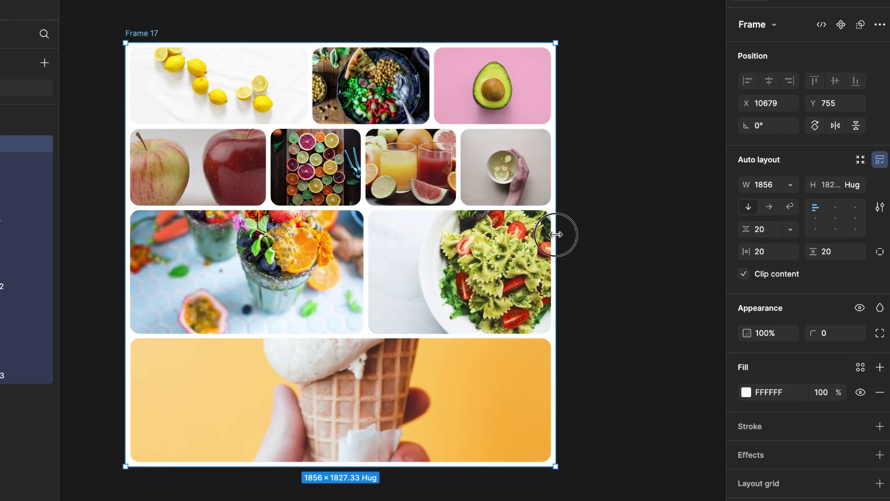
{"action": "left_click_drag", "start_coordinate": [556, 234], "coordinate": [509, 233]}
{"action": "scroll", "coordinate": [510, 234], "scroll_direction": "down", "scroll_amount": 5}
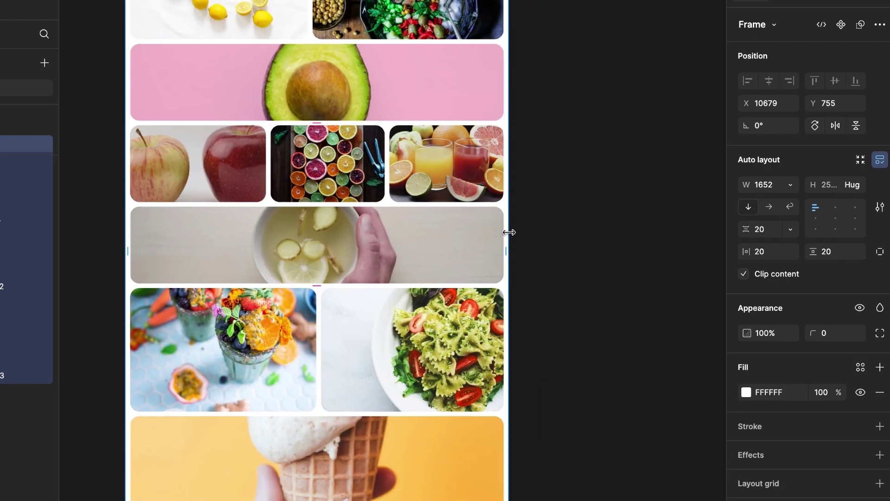
{"action": "scroll", "coordinate": [511, 235], "scroll_direction": "up", "scroll_amount": 2}
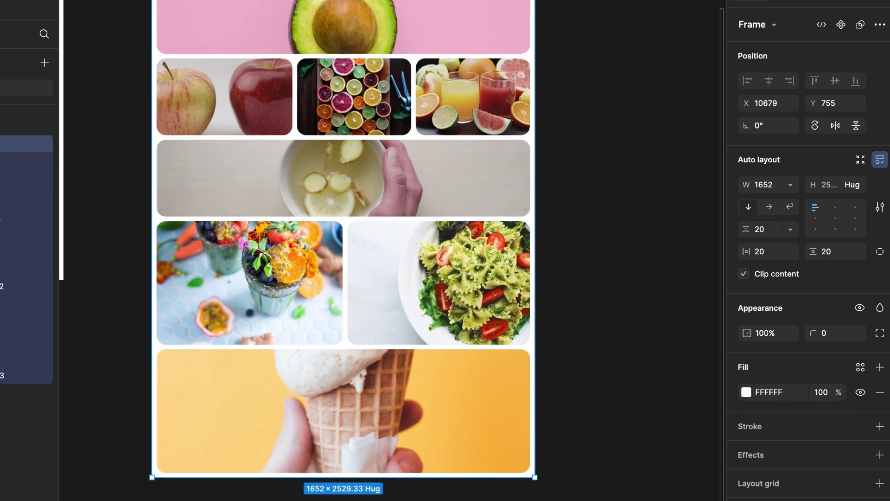
{"action": "scroll", "coordinate": [475, 410], "scroll_direction": "down", "scroll_amount": 2}
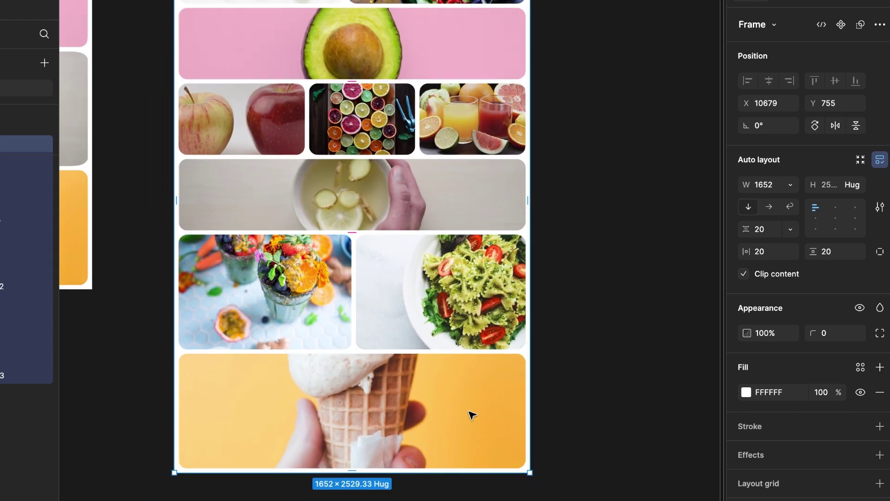
{"action": "scroll", "coordinate": [471, 415], "scroll_direction": "down", "scroll_amount": 3}
{"action": "scroll", "coordinate": [469, 417], "scroll_direction": "down", "scroll_amount": 1}
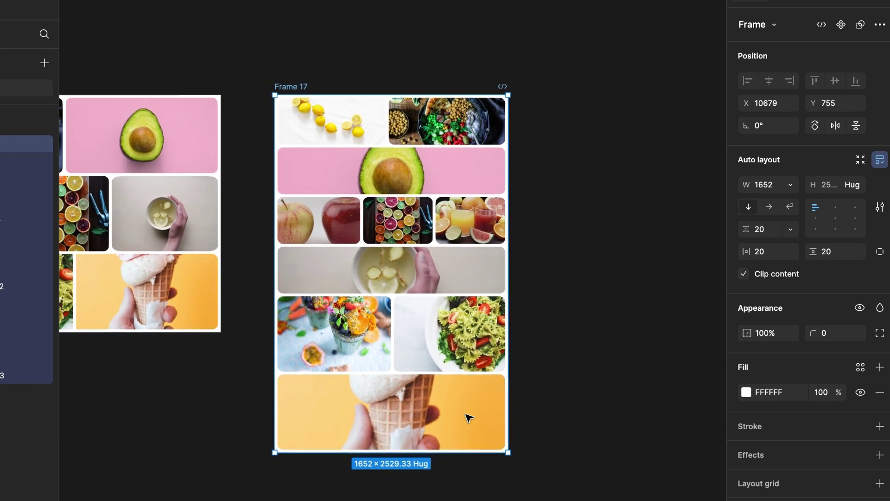
{"action": "scroll", "coordinate": [465, 414], "scroll_direction": "down", "scroll_amount": 2}
{"action": "scroll", "coordinate": [465, 414], "scroll_direction": "right", "scroll_amount": 1}
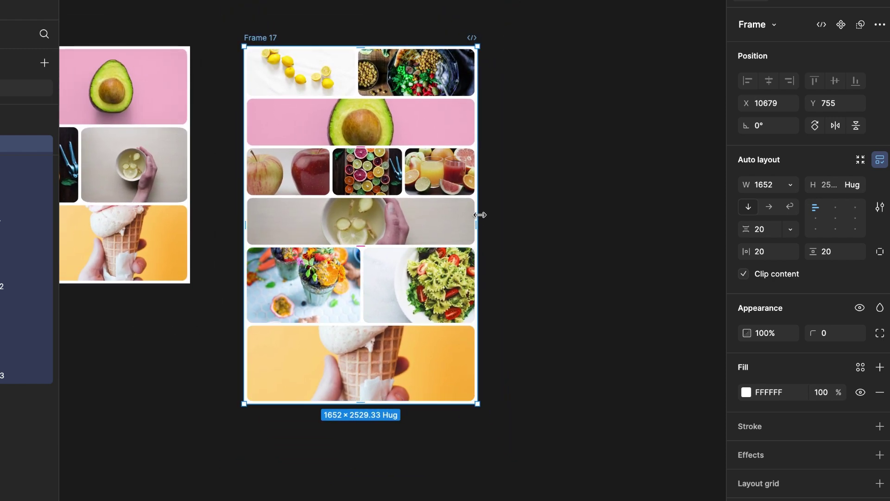
Narrow Frame 17 further to about 948 to check the wrapping at a smaller width
{"action": "left_click_drag", "start_coordinate": [480, 215], "coordinate": [419, 210]}
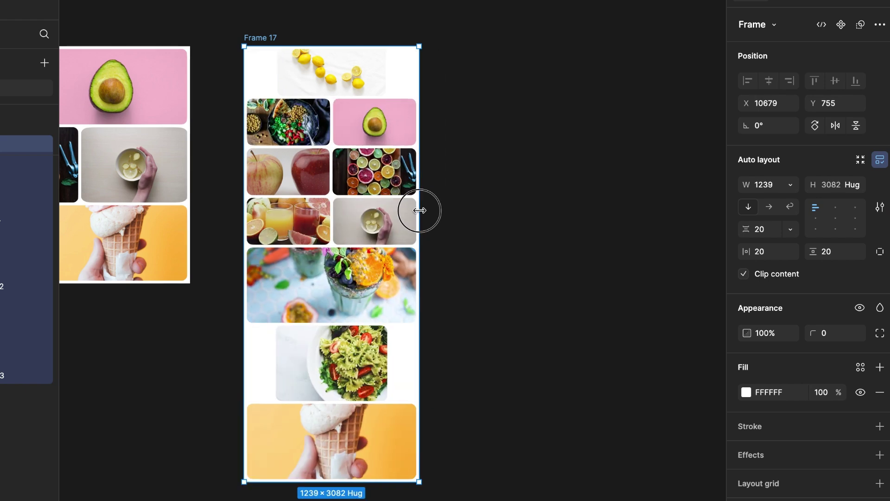
{"action": "scroll", "coordinate": [421, 212], "scroll_direction": "down", "scroll_amount": 2}
{"action": "scroll", "coordinate": [421, 212], "scroll_direction": "right", "scroll_amount": 1}
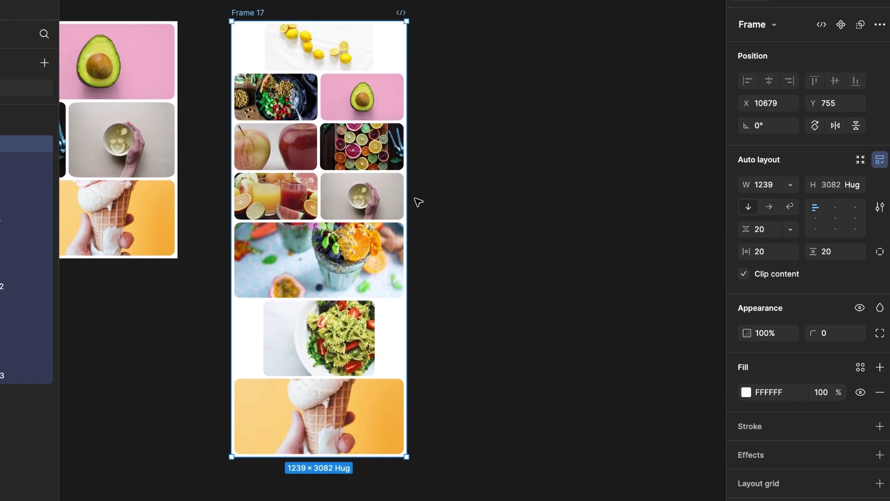
{"action": "left_click_drag", "start_coordinate": [406, 187], "coordinate": [374, 182]}
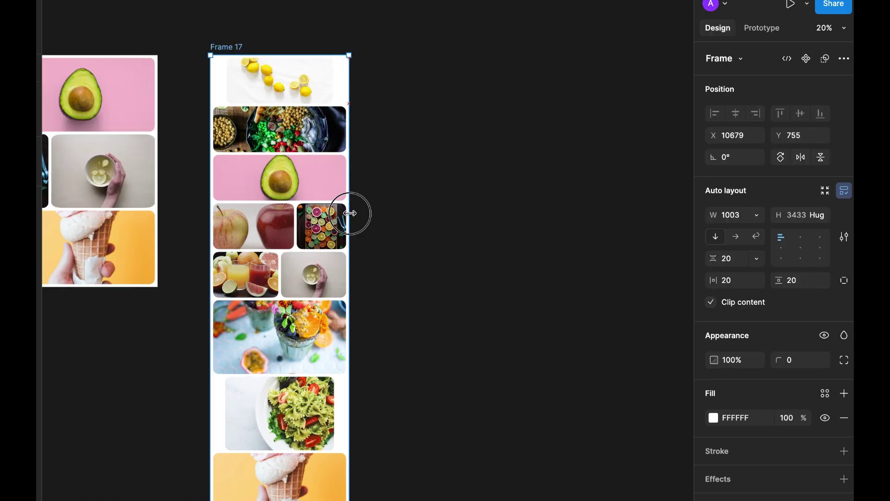
{"action": "scroll", "coordinate": [351, 215], "scroll_direction": "down", "scroll_amount": 4}
{"action": "scroll", "coordinate": [352, 216], "scroll_direction": "right", "scroll_amount": 1}
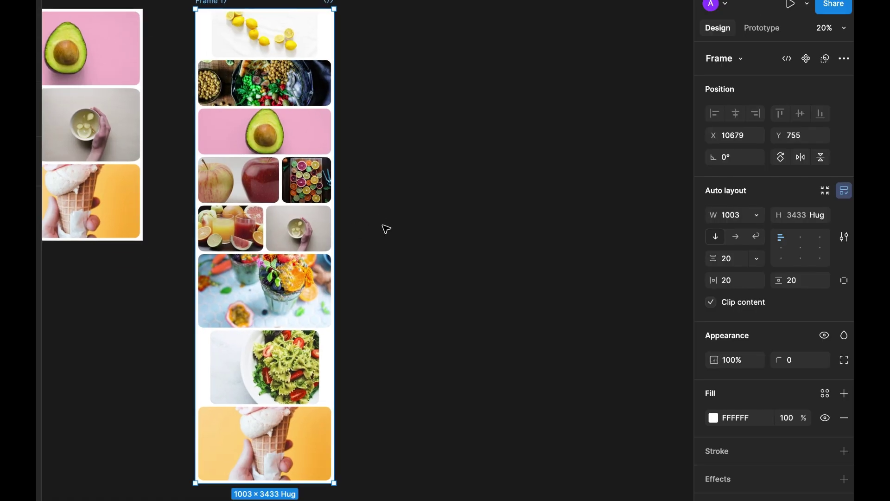
{"action": "mouse_move", "coordinate": [334, 195]}
{"action": "left_mouse_down"}
{"action": "mouse_move", "coordinate": [520, 193]}
{"action": "mouse_move", "coordinate": [554, 208]}
{"action": "mouse_move", "coordinate": [327, 205]}
{"action": "left_mouse_up"}
Inspect the width settings of the lemon, apple and pasta salad cards that do not fill their rows
{"action": "left_click", "coordinate": [258, 47]}
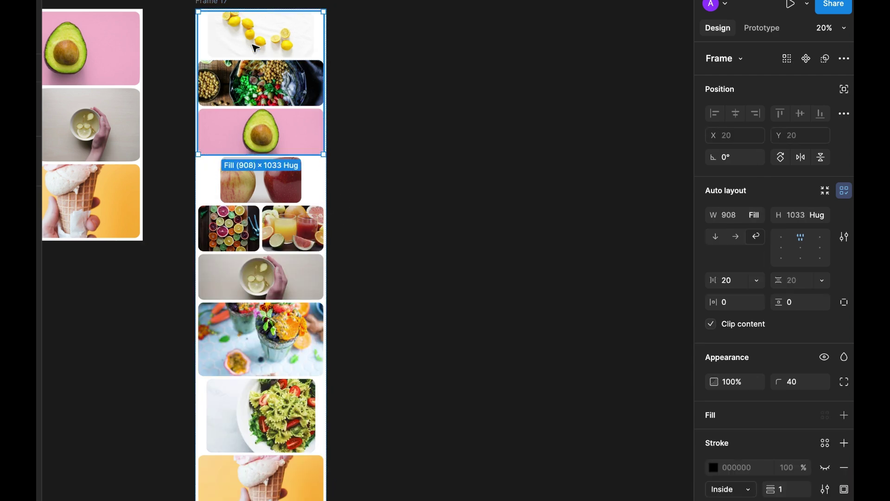
{"action": "left_click", "coordinate": [257, 46]}
{"action": "left_click", "coordinate": [261, 188]}
{"action": "left_click", "coordinate": [261, 188]}
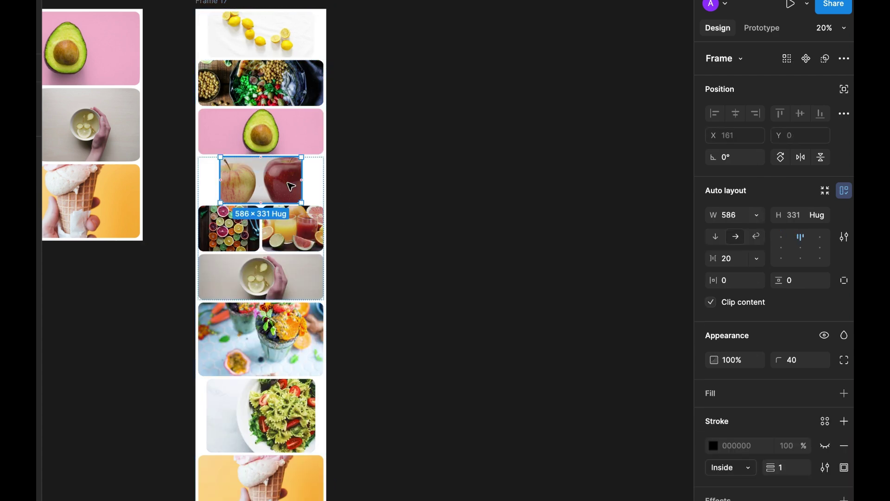
{"action": "left_click", "coordinate": [247, 394]}
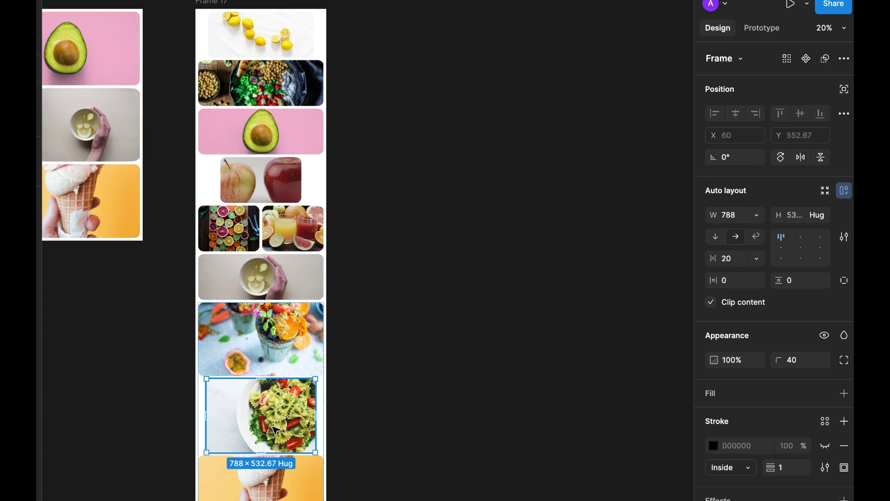
{"action": "scroll", "coordinate": [412, 426], "scroll_direction": "up", "scroll_amount": 2}
{"action": "scroll", "coordinate": [411, 426], "scroll_direction": "down", "scroll_amount": 1}
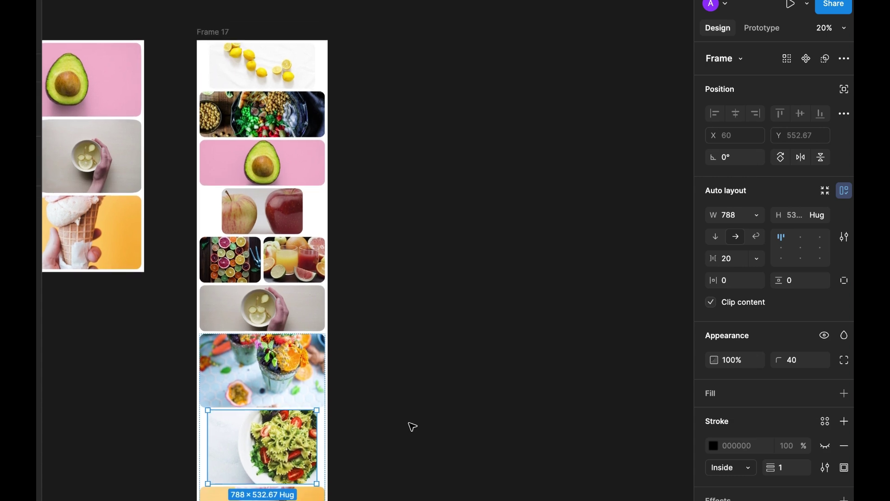
Try setting the lemon card's width to Fill container in the narrowed frame, and undo it
{"action": "left_click", "coordinate": [261, 72]}
{"action": "left_click", "coordinate": [757, 215]}
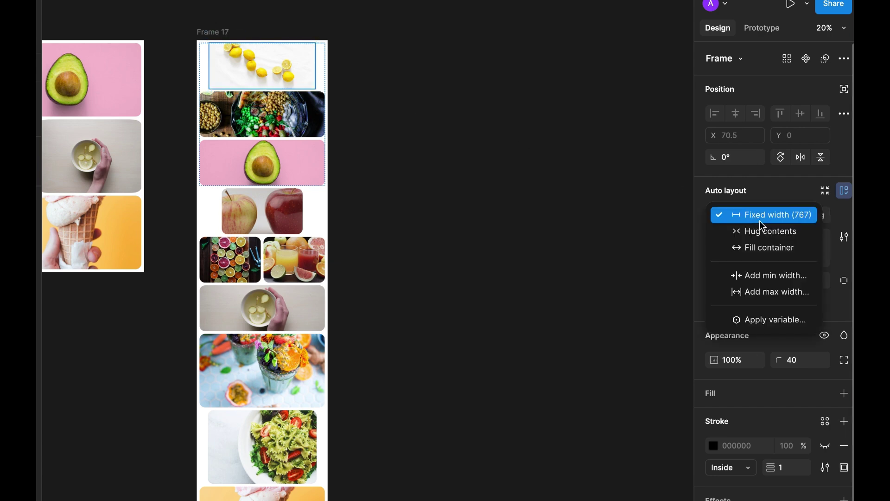
{"action": "left_click", "coordinate": [760, 247]}
{"action": "key", "text": "ctrl+z"}
{"action": "key", "text": "ctrl+z"}
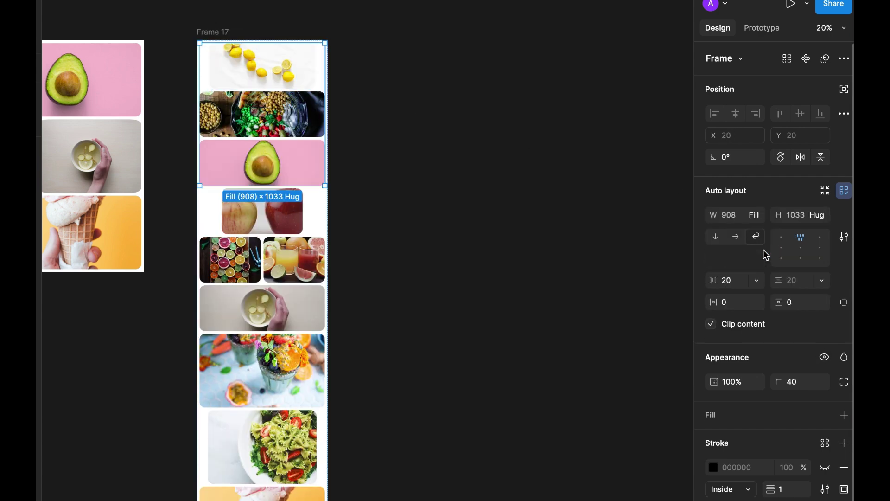
Undo the test resizes of Frame 17 back to its 2276 width
{"action": "key", "text": "ctrl+z"}
{"action": "key", "text": "ctrl+shift+z"}
{"action": "key", "text": "ctrl+shift+z"}
{"action": "key", "text": "ctrl+z"}
{"action": "key", "text": "ctrl+z"}
{"action": "key", "text": "ctrl+z"}
{"action": "key", "text": "ctrl+z"}
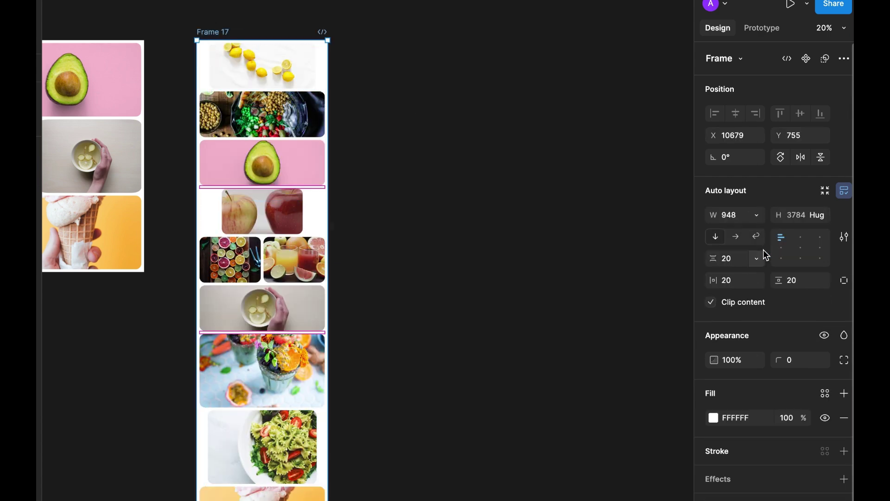
{"action": "key", "text": "ctrl+z"}
{"action": "key", "text": "ctrl+z"}
{"action": "key", "text": "ctrl+z"}
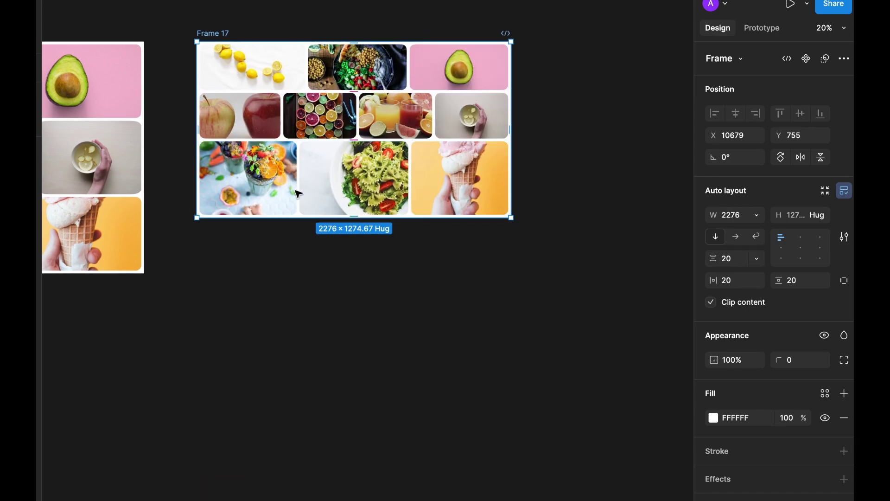
Set the widths of the lemon card in row 1, apple card in row 2 and pasta salad card in row 3 to Fill container
{"action": "left_click", "coordinate": [756, 215]}
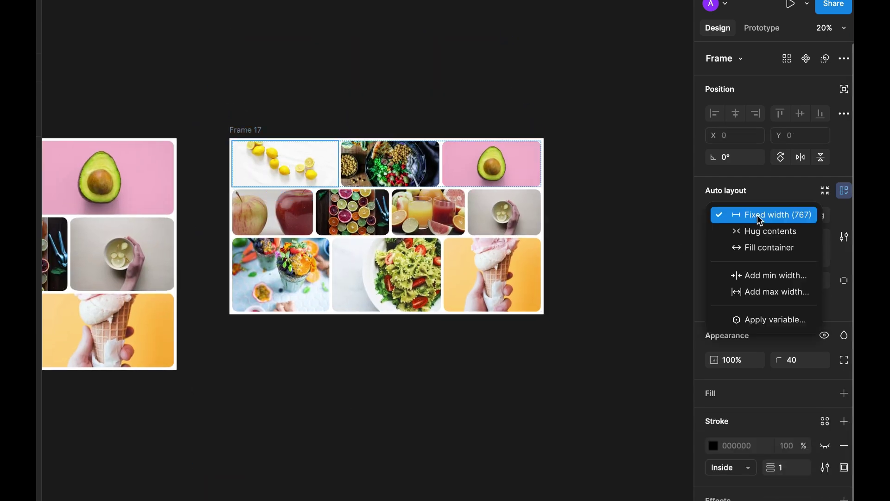
{"action": "left_click", "coordinate": [765, 249]}
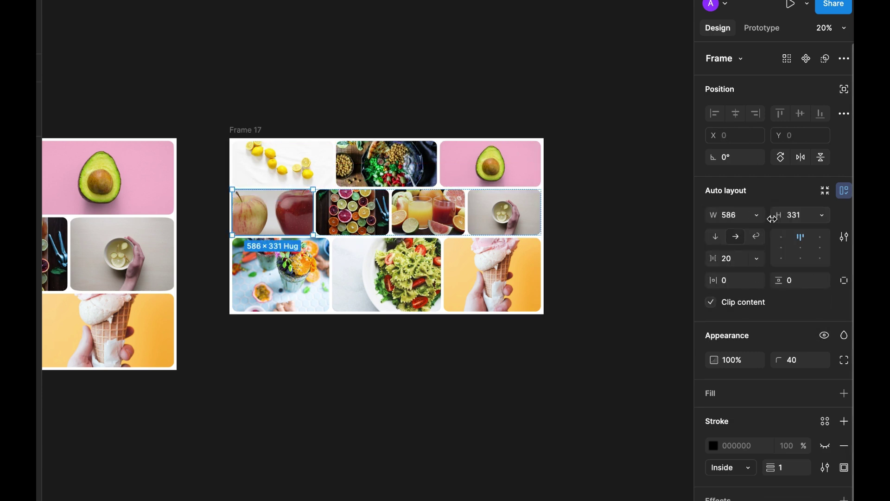
{"action": "left_click", "coordinate": [755, 216]}
{"action": "left_click", "coordinate": [763, 248]}
{"action": "left_click", "coordinate": [403, 288]}
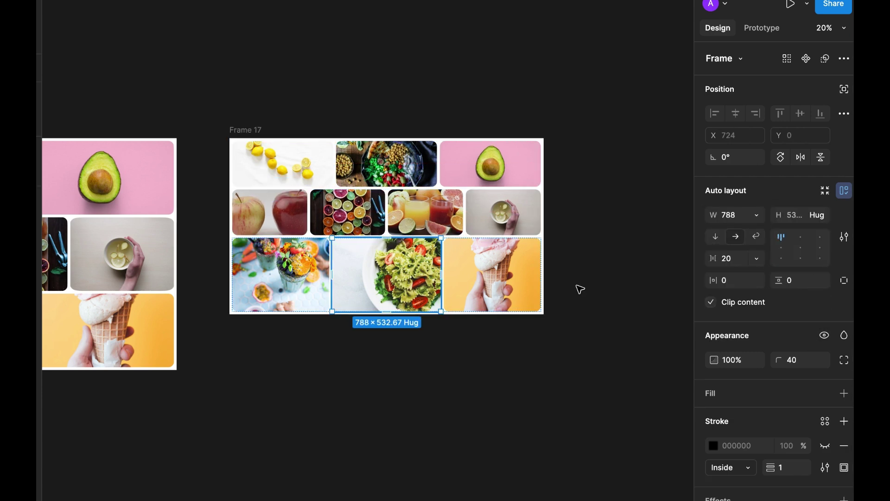
{"action": "left_click", "coordinate": [757, 214]}
{"action": "left_click", "coordinate": [757, 249]}
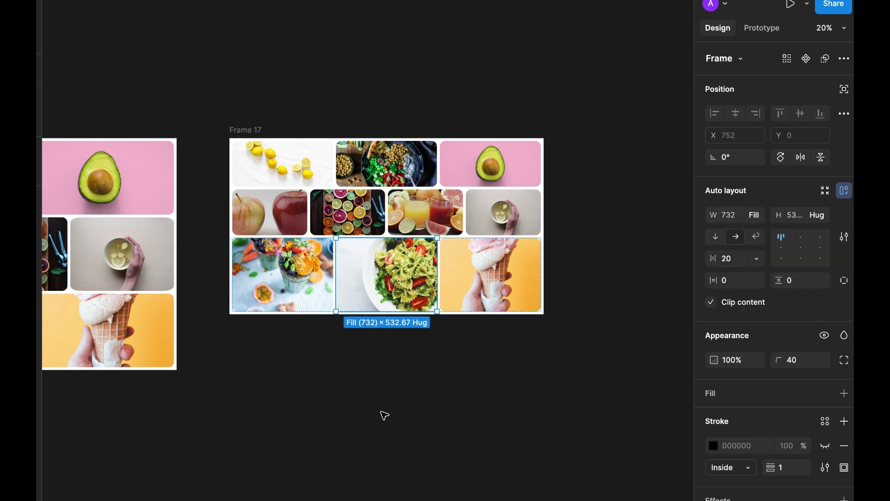
Narrow Frame 17 to about 505 and check how all the cards stack
{"action": "left_click", "coordinate": [245, 130]}
{"action": "left_click_drag", "start_coordinate": [545, 213], "coordinate": [332, 216]}
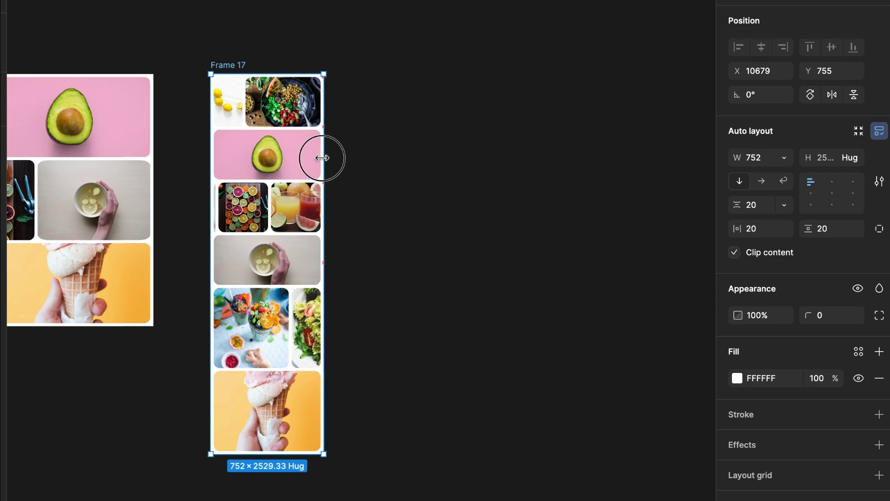
{"action": "left_click_drag", "start_coordinate": [323, 158], "coordinate": [287, 154]}
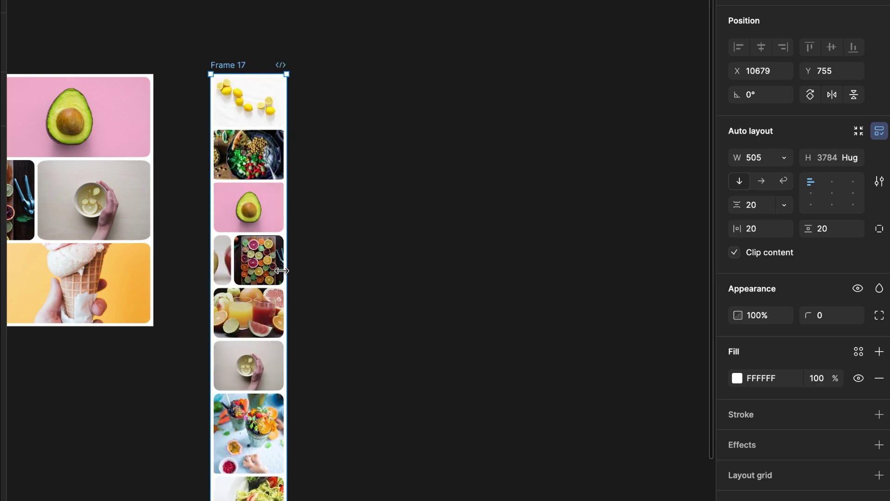
{"action": "scroll", "coordinate": [287, 154], "scroll_direction": "down", "scroll_amount": 5}
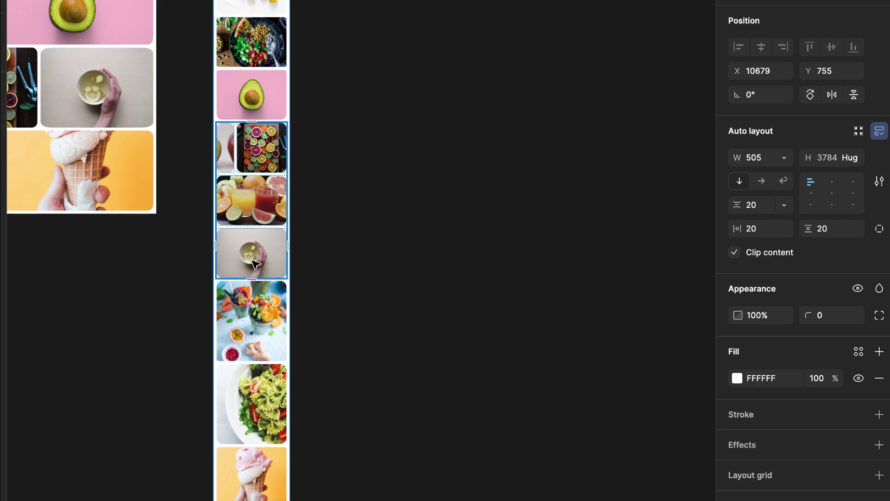
Narrow Frame 17 further to a width of about 367 and check how the cards in all three rows stack
{"action": "scroll", "coordinate": [255, 264], "scroll_direction": "down", "scroll_amount": 4}
{"action": "left_click", "coordinate": [256, 314]}
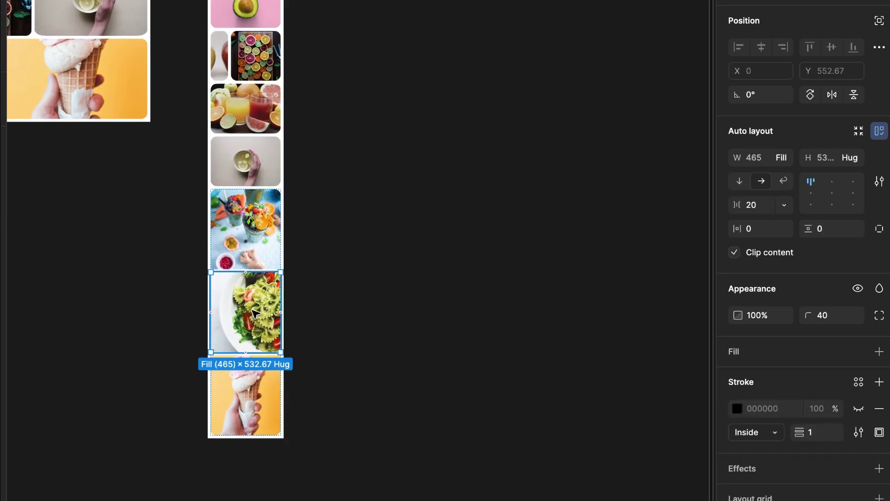
{"action": "scroll", "coordinate": [255, 313], "scroll_direction": "up", "scroll_amount": 3}
{"action": "key", "text": "Escape"}
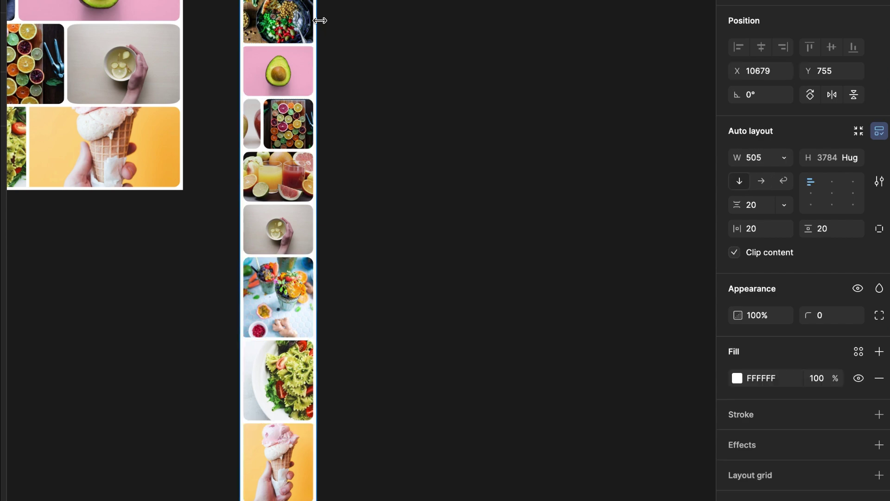
{"action": "left_click_drag", "start_coordinate": [317, 19], "coordinate": [294, 17]}
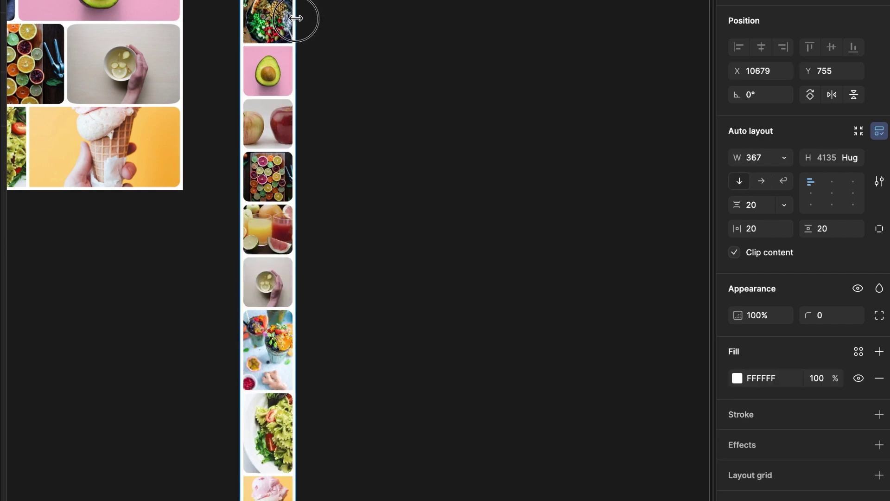
{"action": "left_click", "coordinate": [287, 114]}
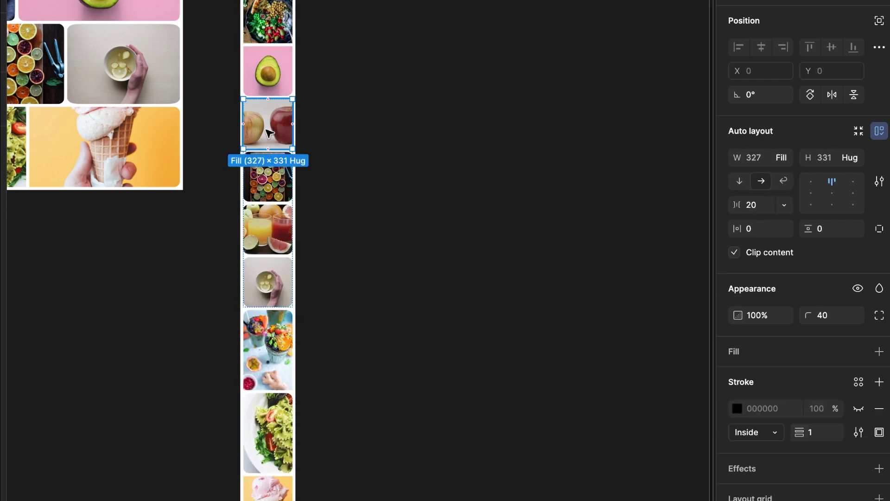
{"action": "scroll", "coordinate": [273, 326], "scroll_direction": "down", "scroll_amount": 2}
{"action": "scroll", "coordinate": [273, 326], "scroll_direction": "down", "scroll_amount": 3}
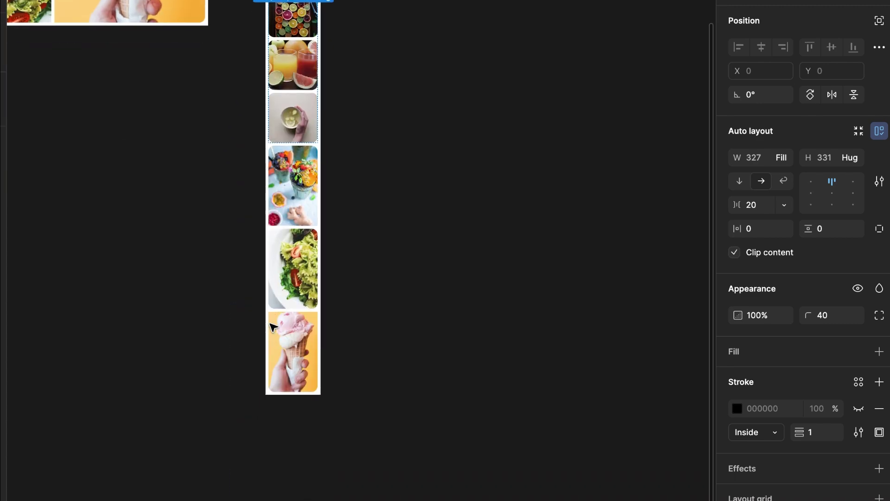
{"action": "scroll", "coordinate": [308, 141], "scroll_direction": "up", "scroll_amount": 5}
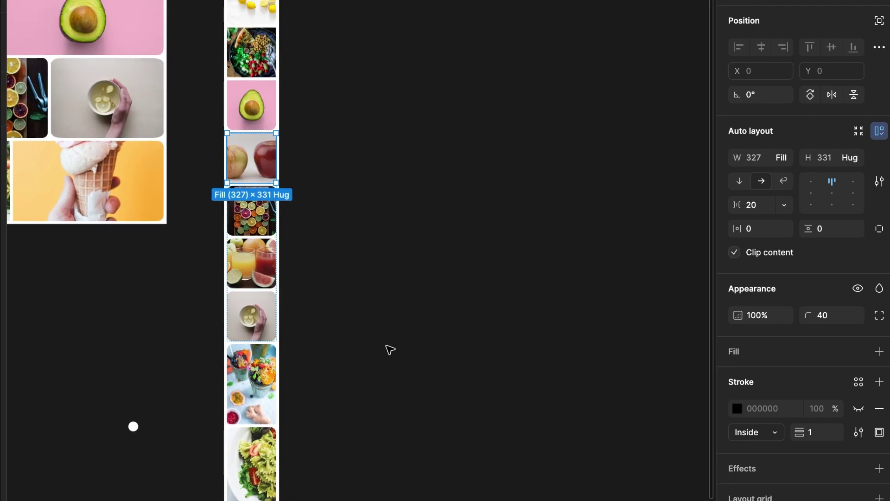
Undo the test narrowing of Frame 17 back to its 2276 width and bring the whole gallery into view
{"action": "key", "text": "ctrl+z"}
{"action": "key", "text": "ctrl+z"}
{"action": "key", "text": "ctrl+z"}
{"action": "key", "text": "ctrl+z"}
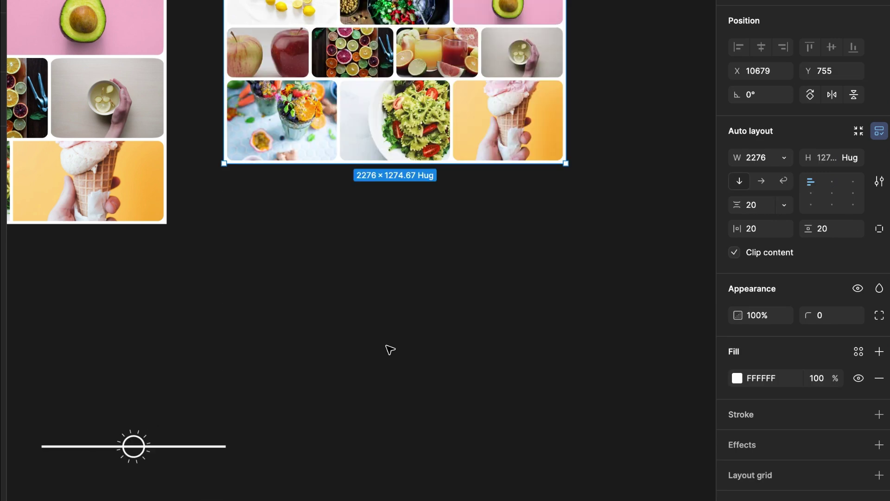
{"action": "scroll", "coordinate": [391, 349], "scroll_direction": "up", "scroll_amount": 3}
{"action": "scroll", "coordinate": [390, 350], "scroll_direction": "up", "scroll_amount": 2}
{"action": "scroll", "coordinate": [390, 349], "scroll_direction": "right", "scroll_amount": 1}
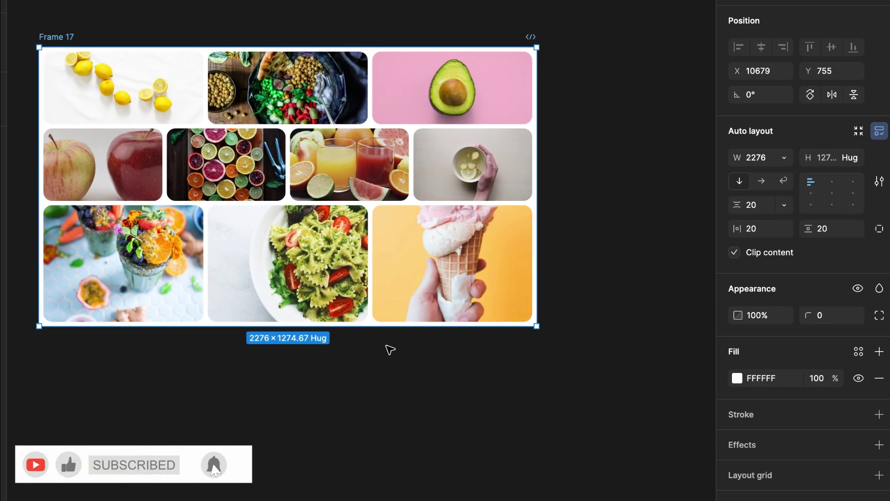
{"action": "scroll", "coordinate": [390, 349], "scroll_direction": "left", "scroll_amount": 3}
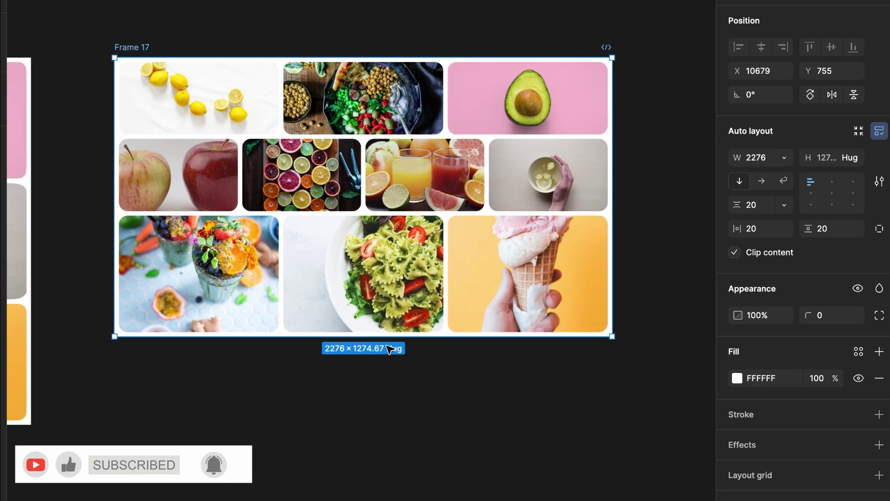